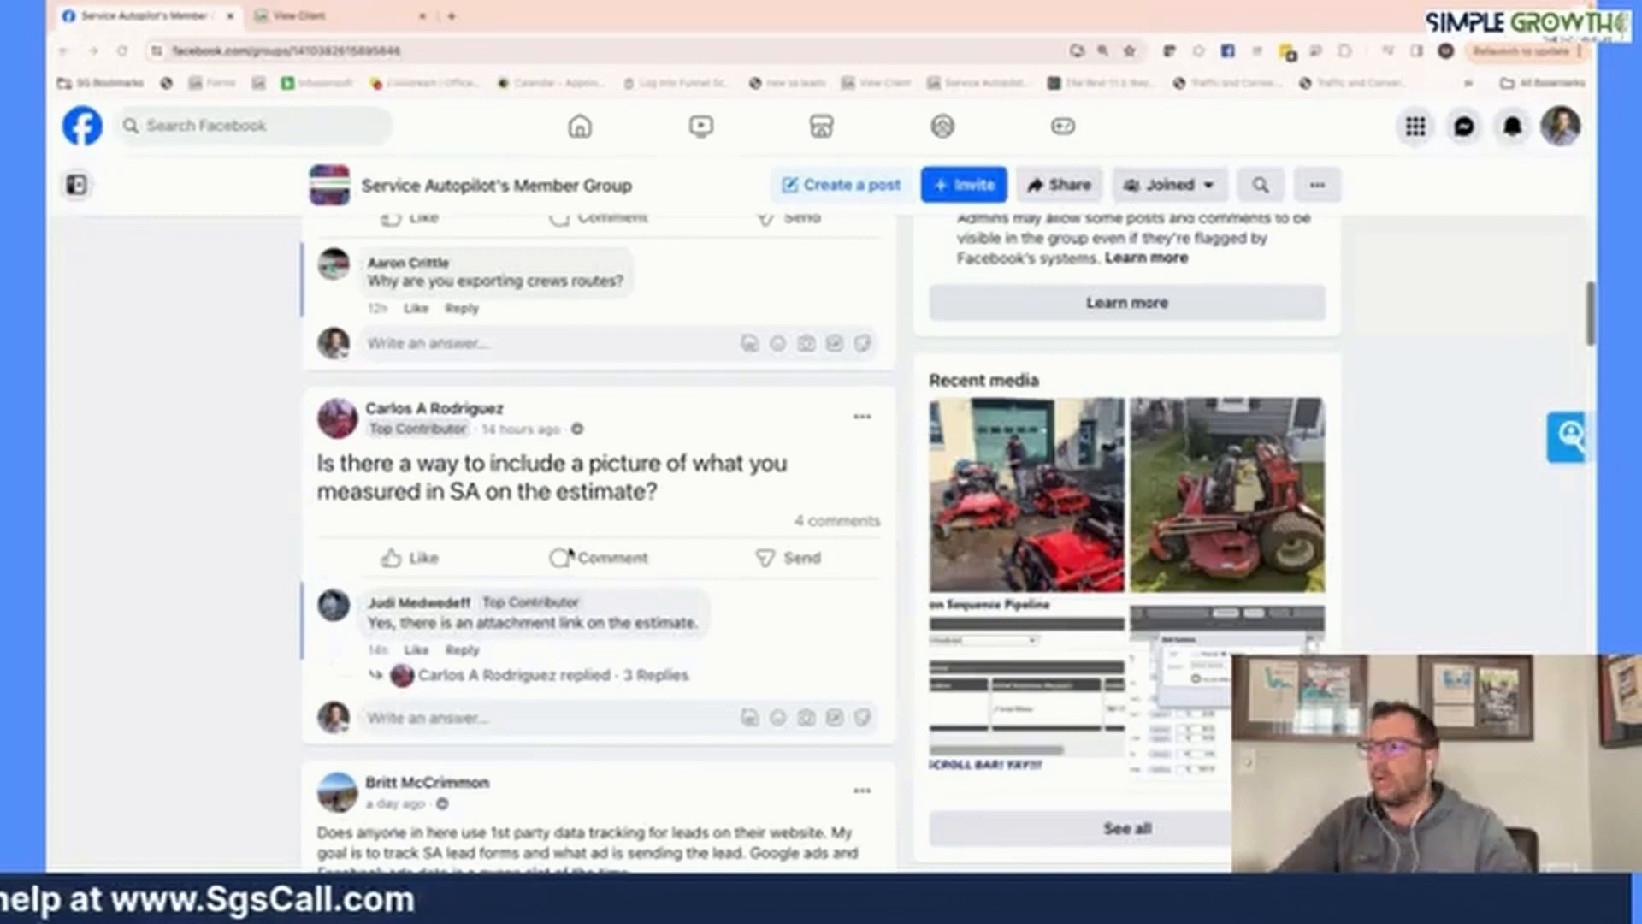
Step: Switch to Service Autopilot, open the Acme Inc client's property measurement map, and hide the measurement editing panel
left_click(342, 17)
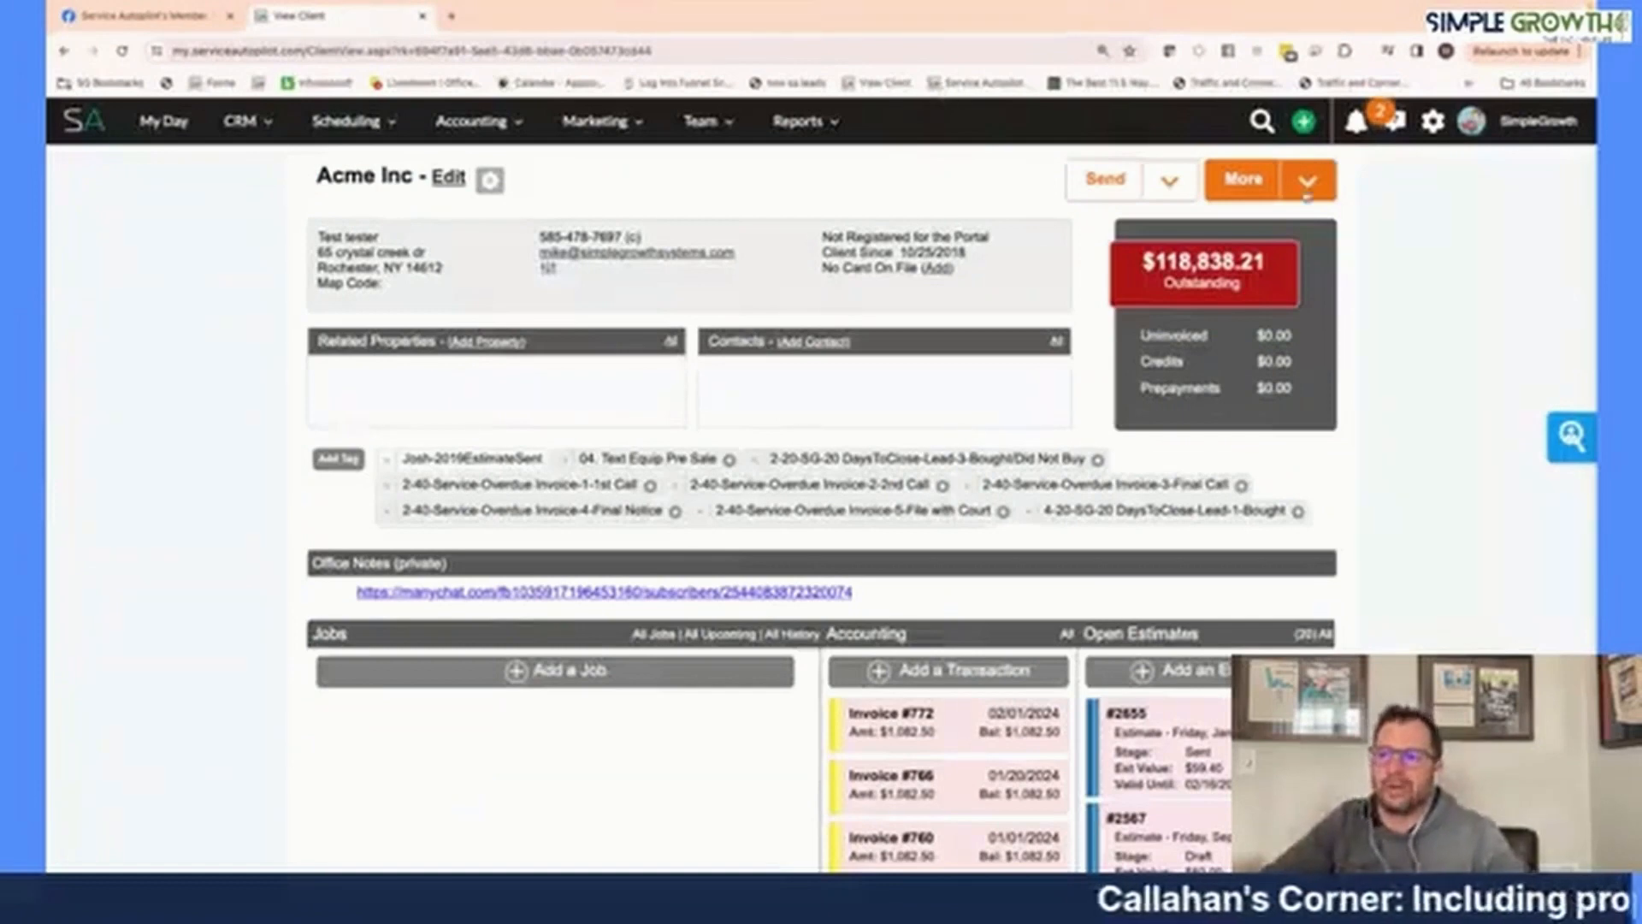
left_click(1307, 181)
left_click(1269, 277)
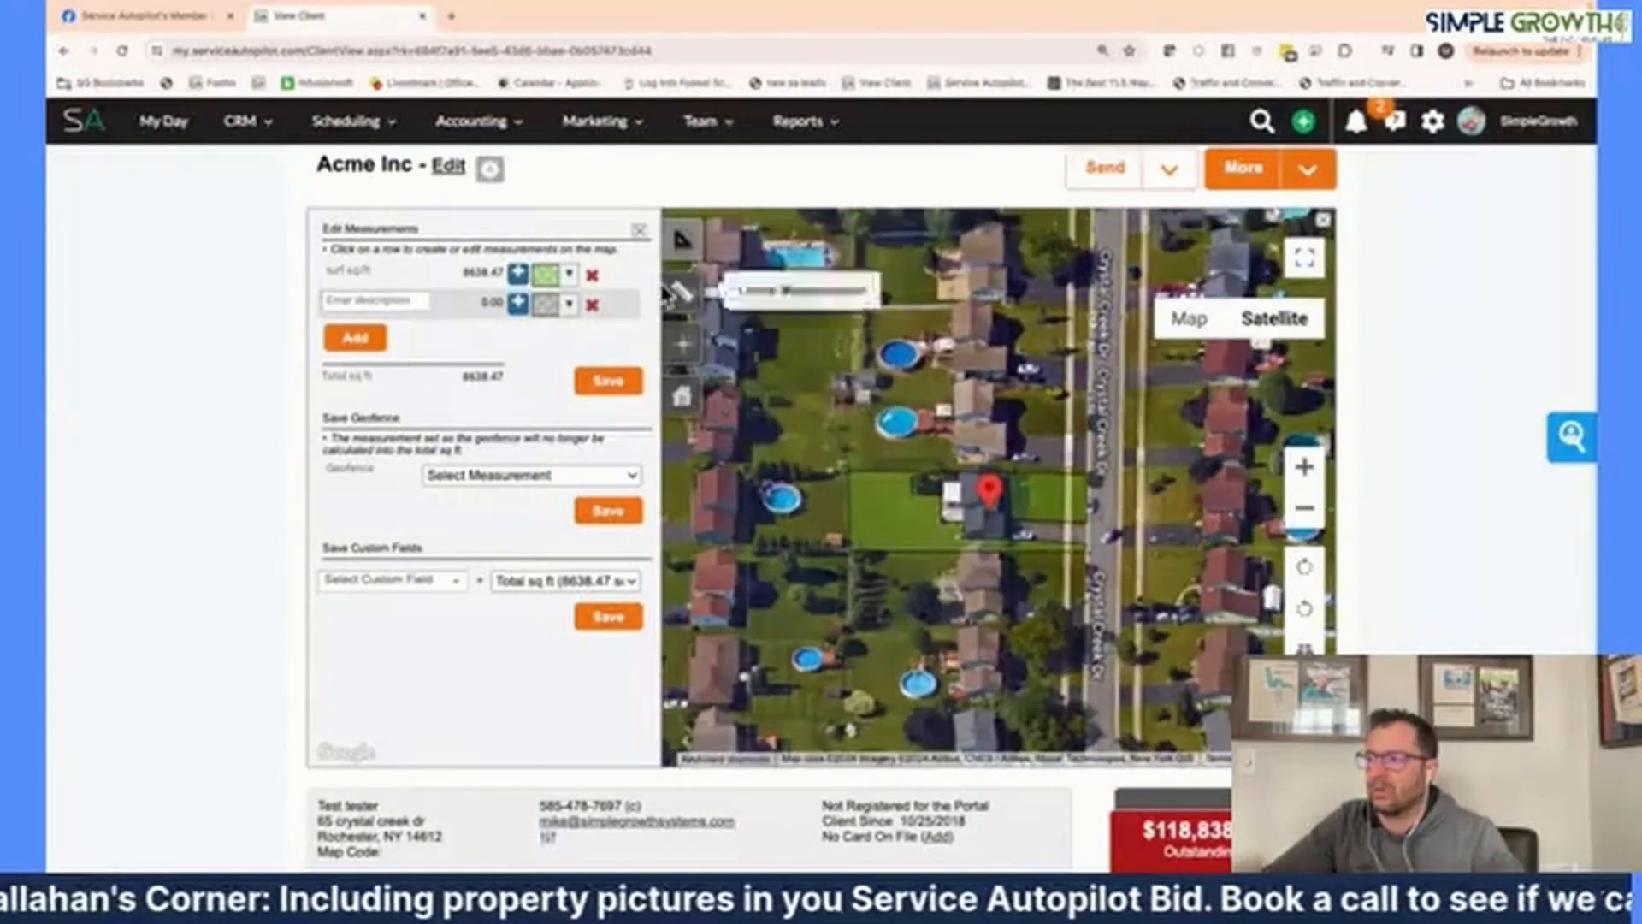
left_click(639, 231)
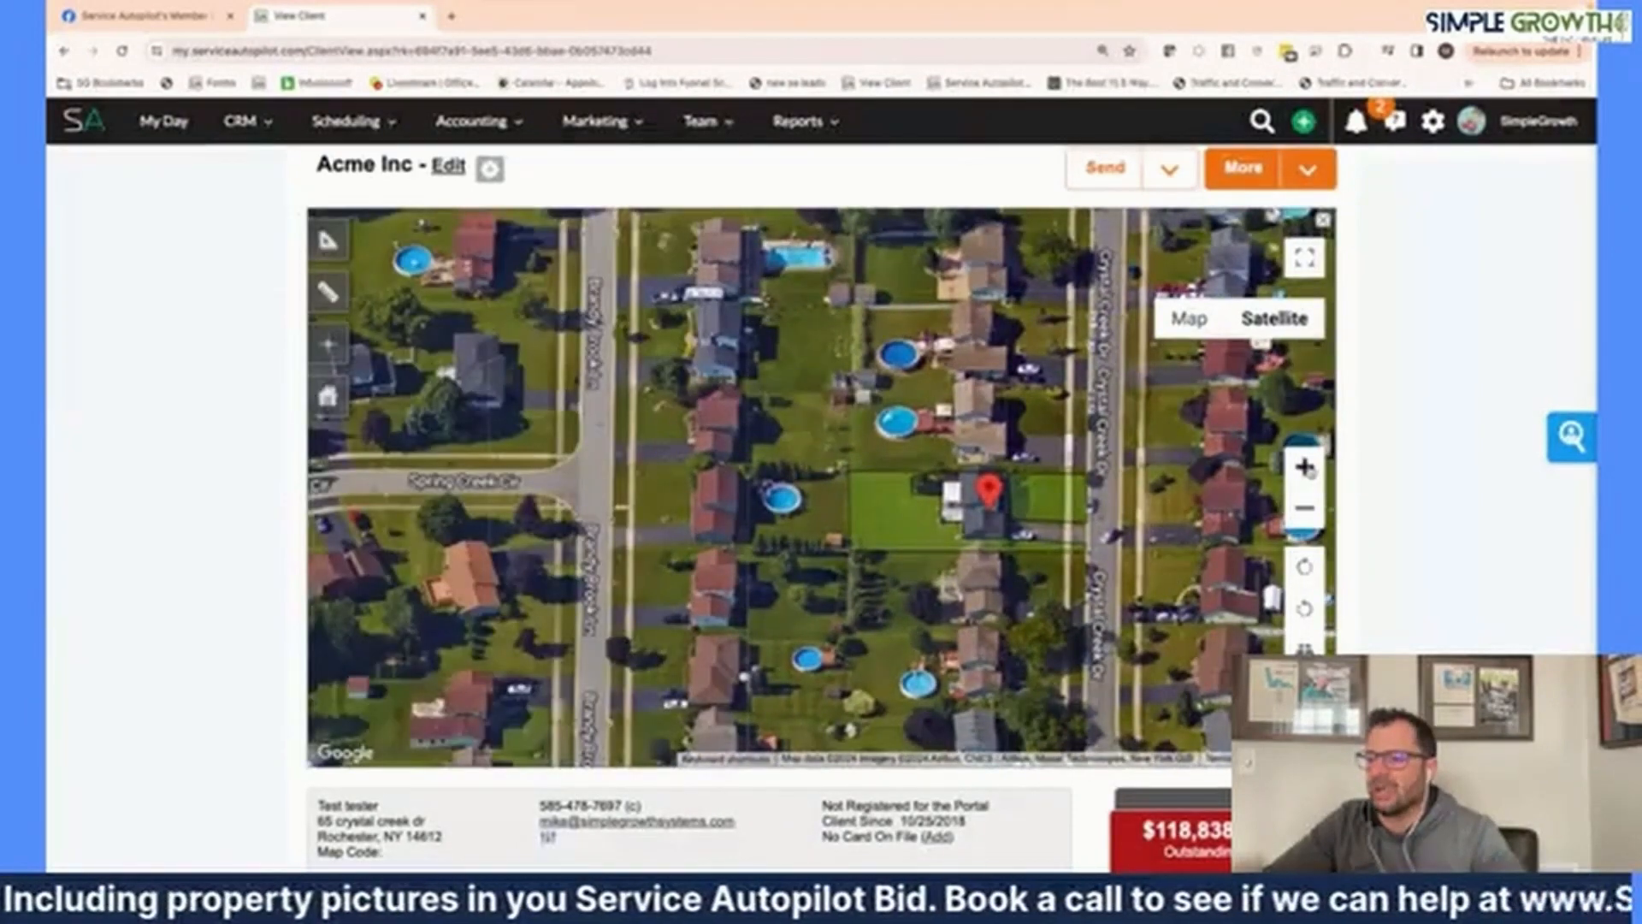
left_click(1305, 466)
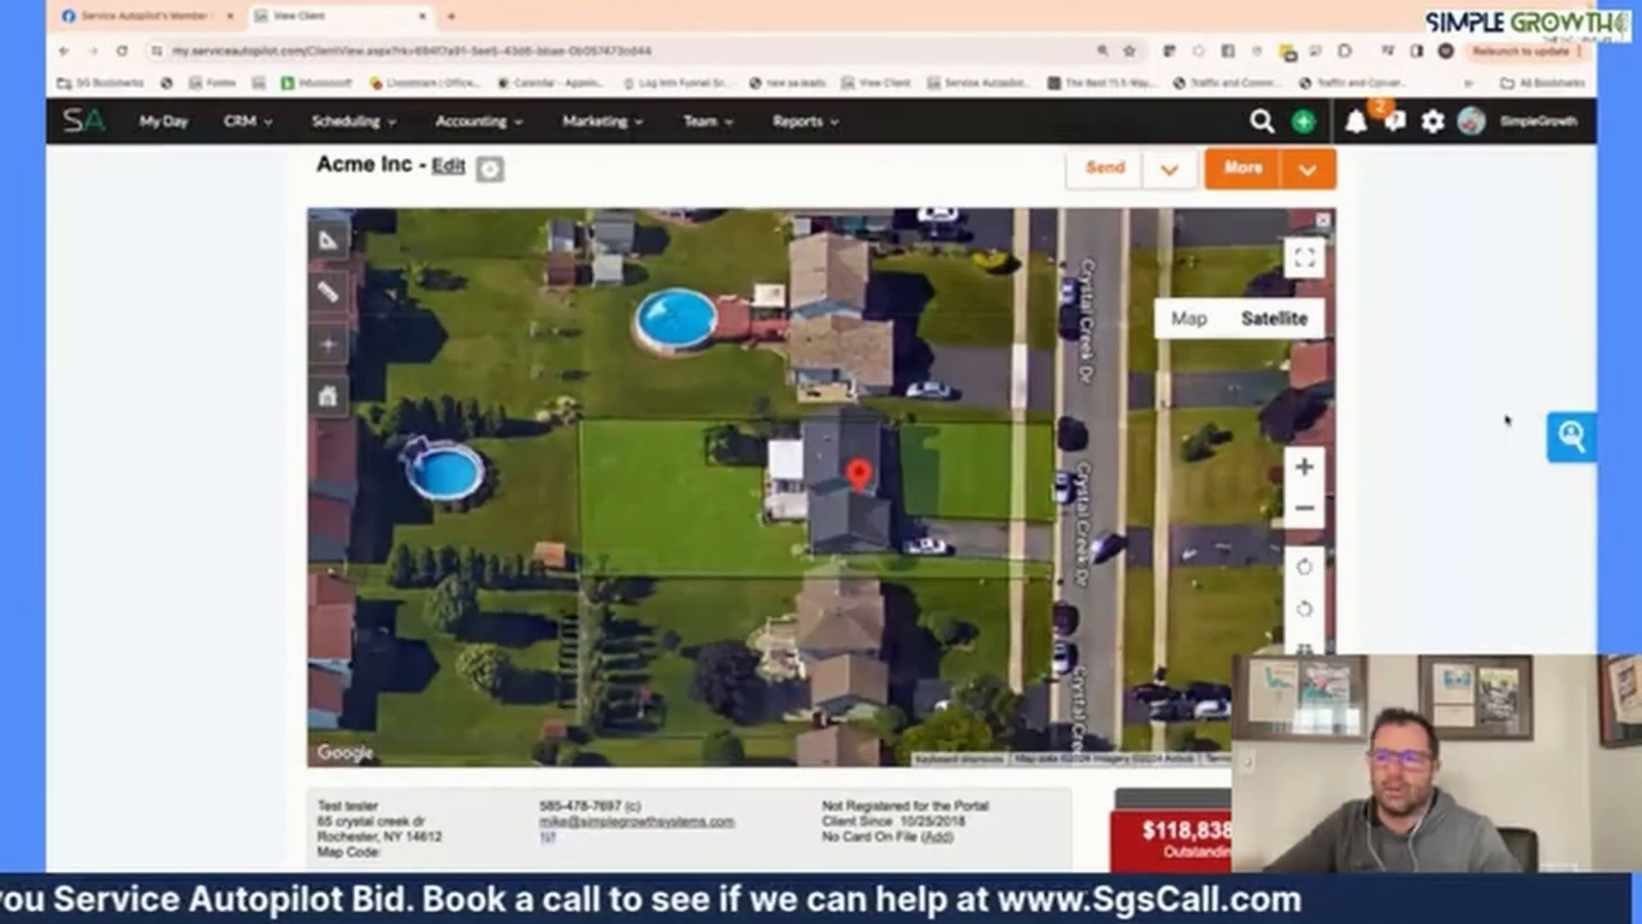
Step: Capture the map region containing the measured property and its surrounding edges with Snagit
left_click(1320, 10)
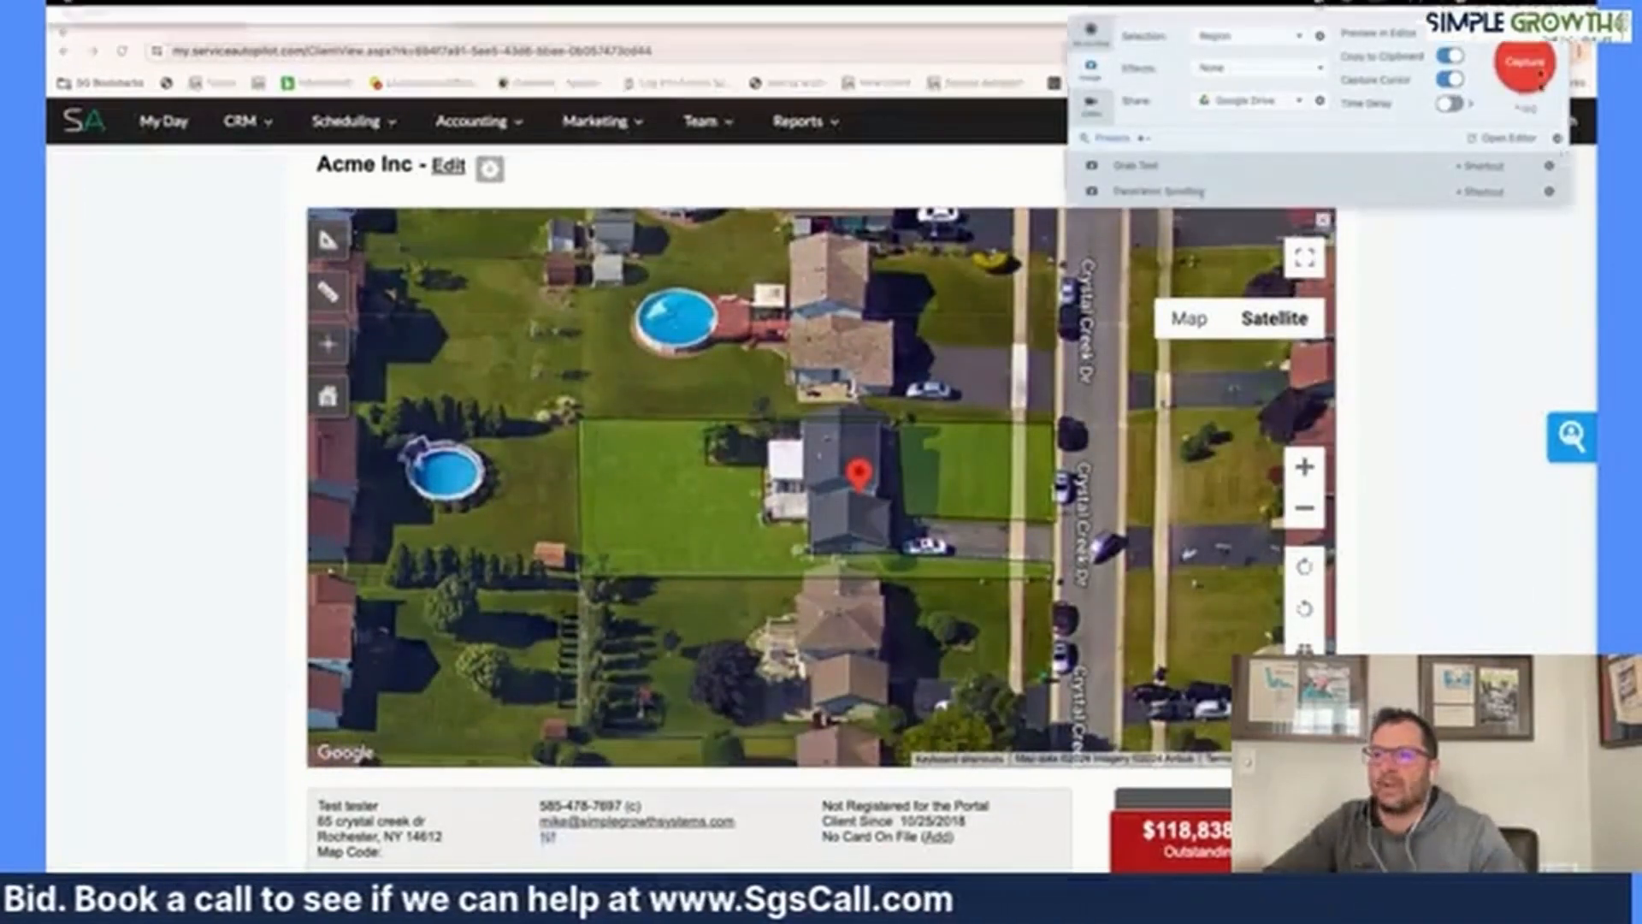
left_click(1530, 44)
left_click_drag(536, 368, 1097, 627)
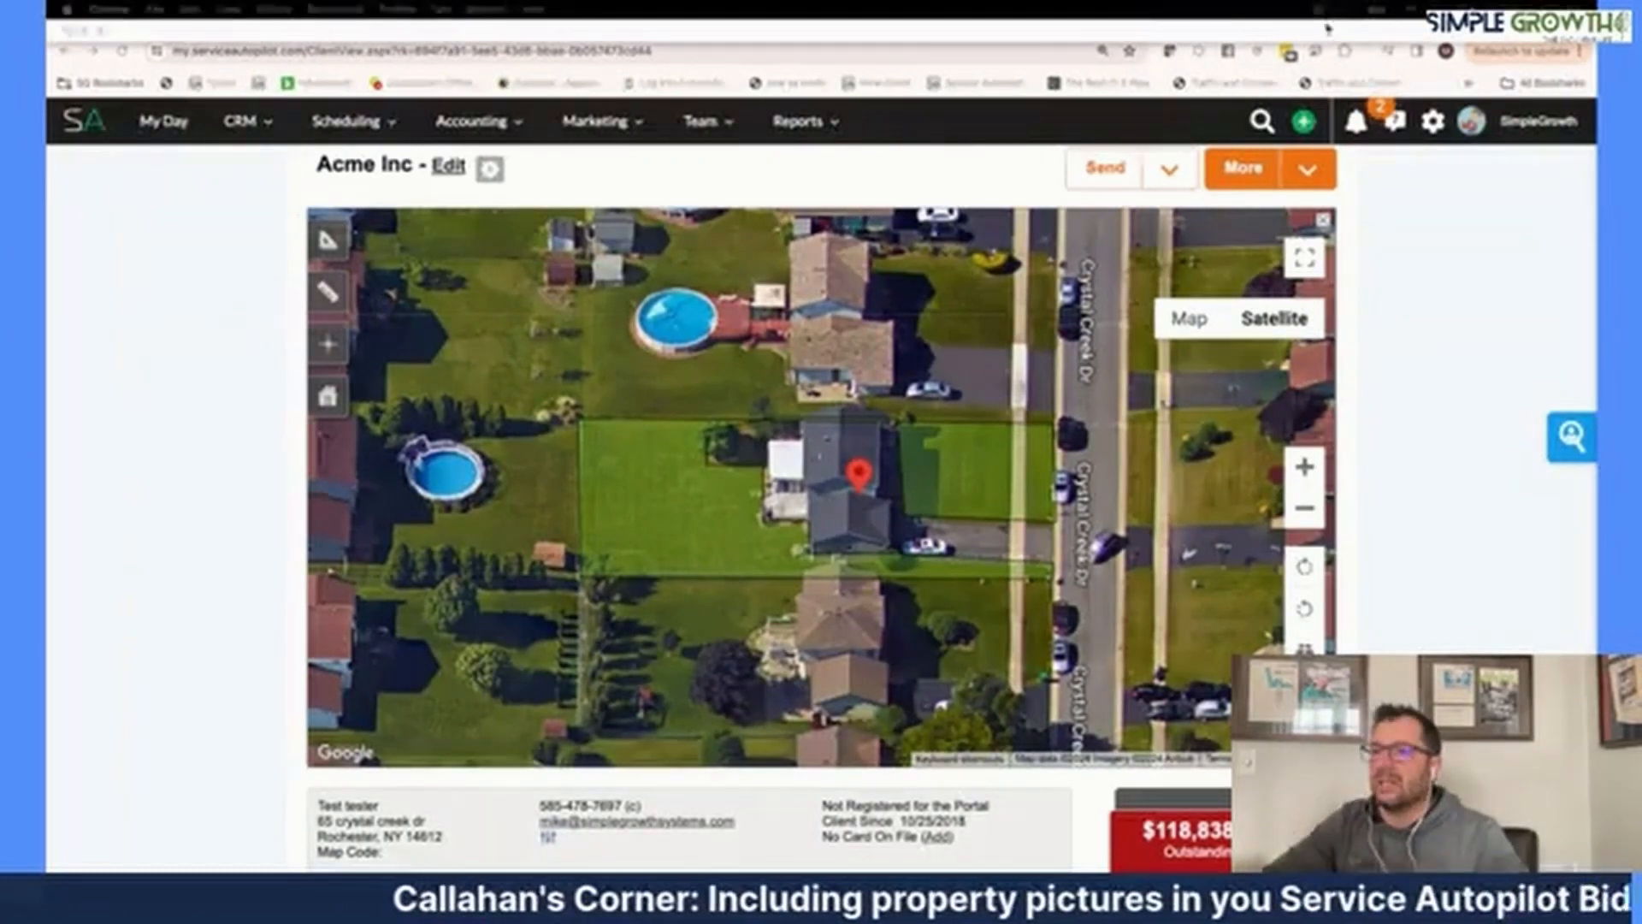
Step: Open the property capture in the Snagit editor and copy the image
left_click(1319, 10)
scroll(317, 224, "up", 1)
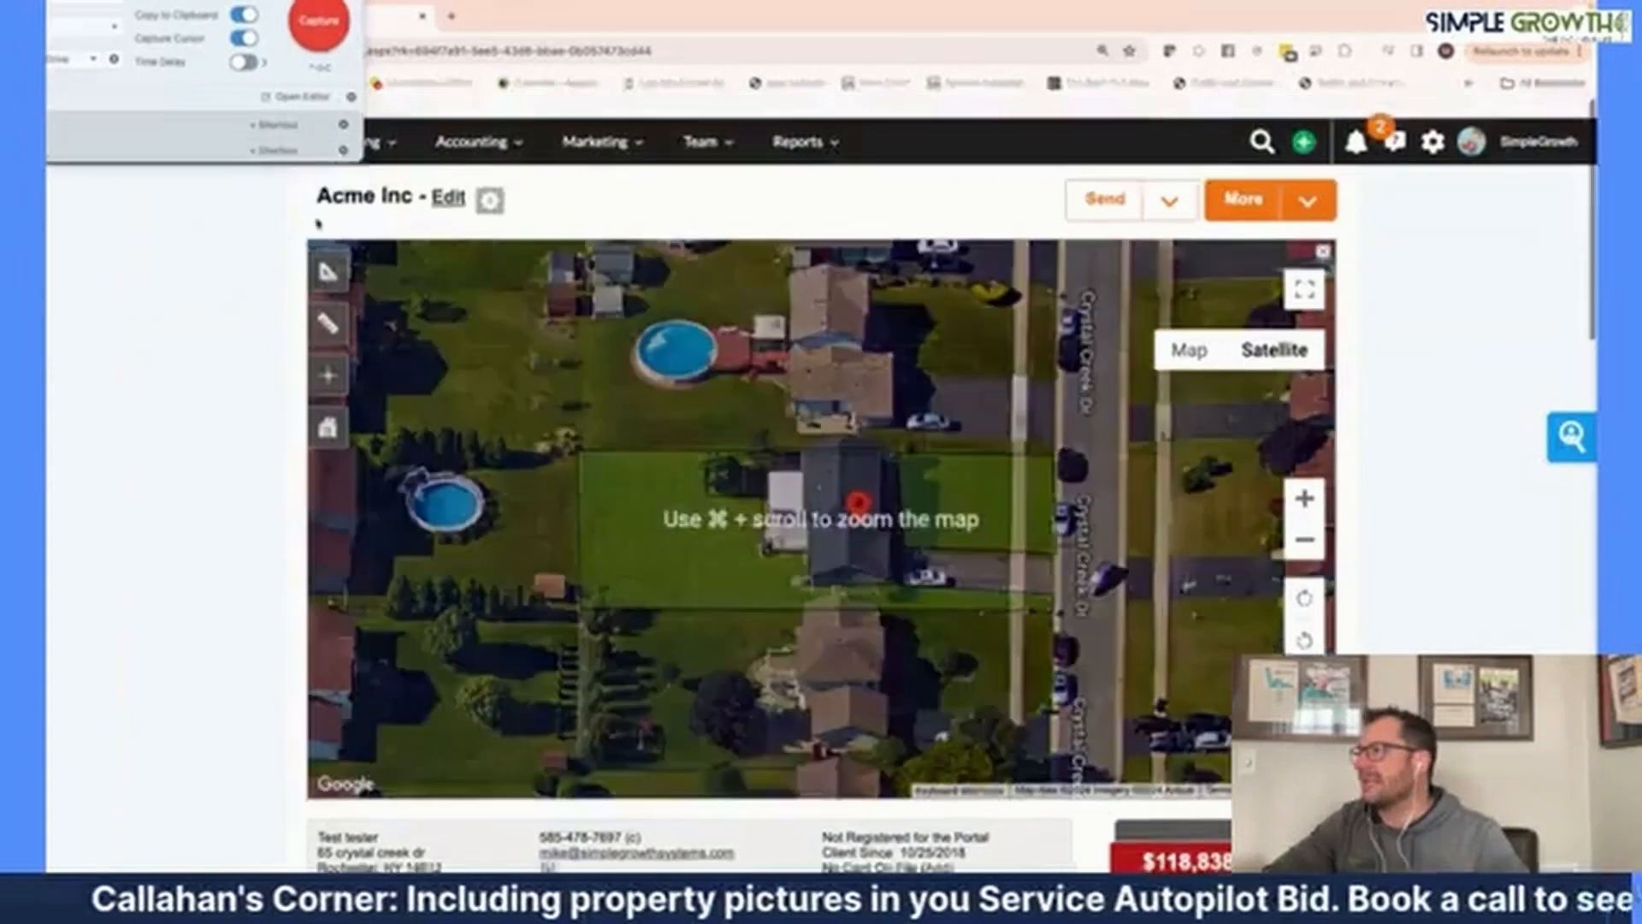
scroll(316, 224, "down", 1)
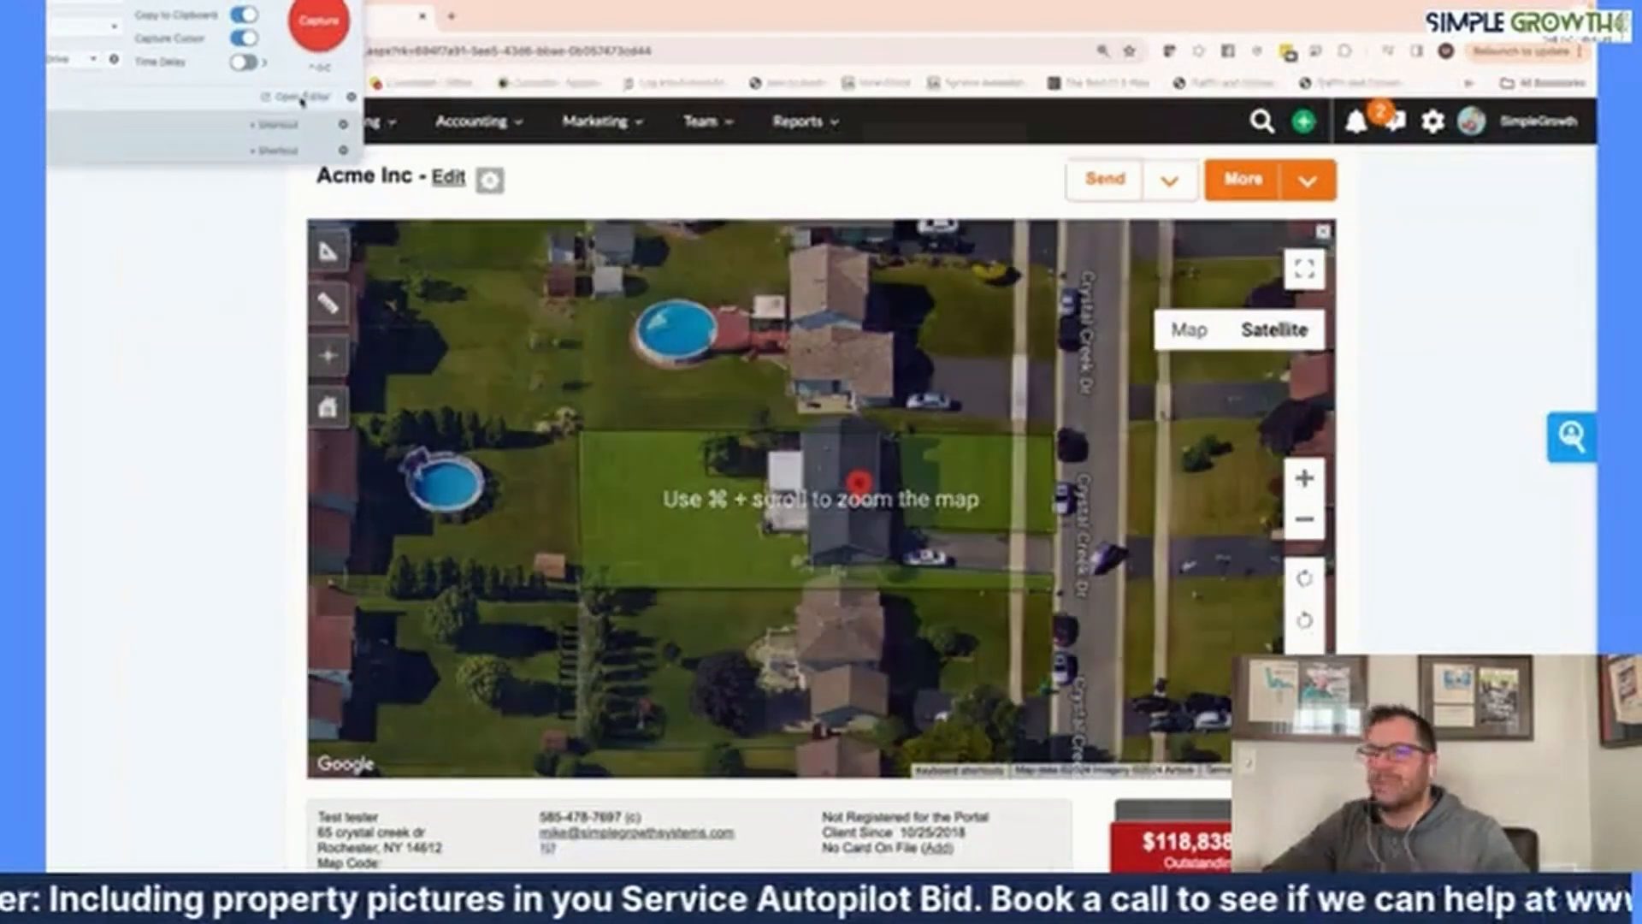
left_click(301, 97)
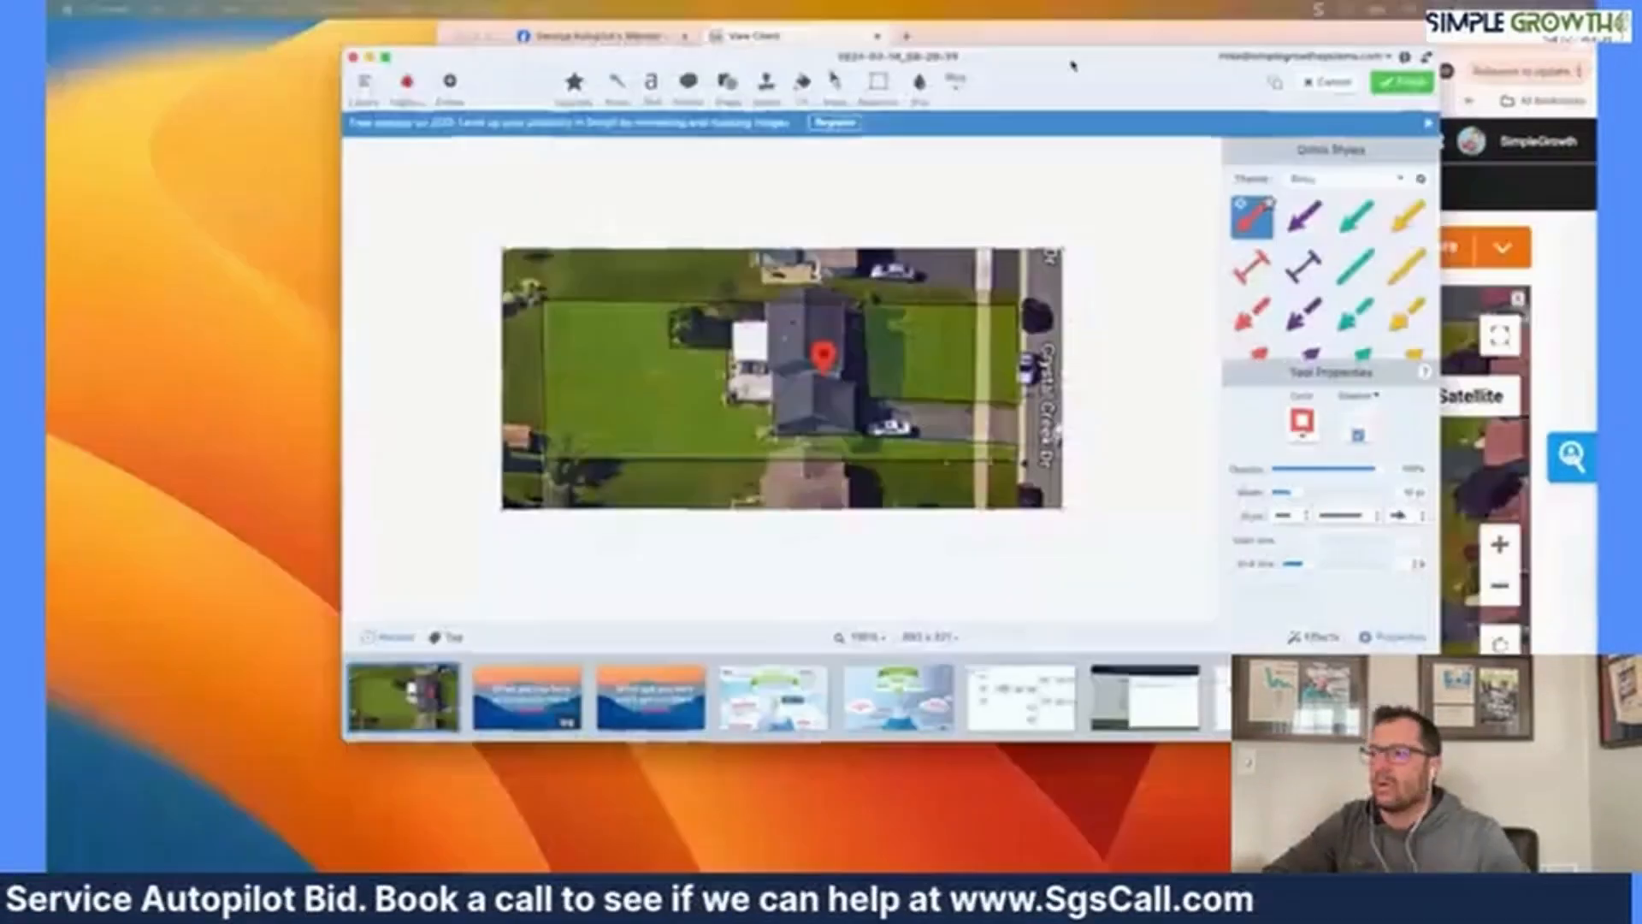
left_click(1079, 35)
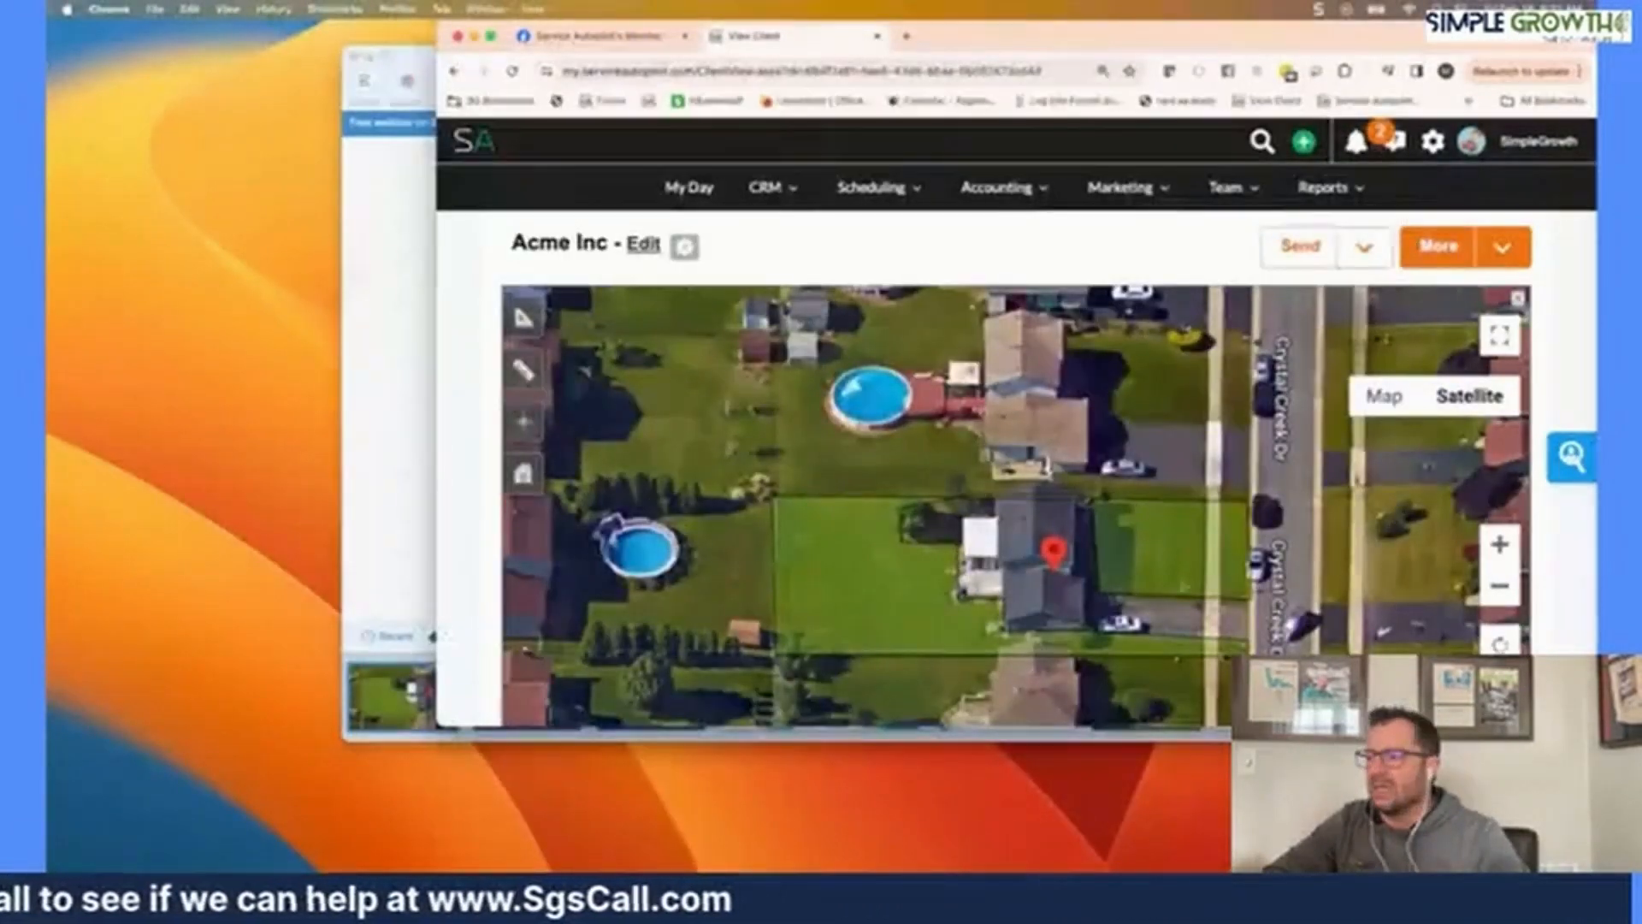
left_click(360, 340)
right_click(714, 384)
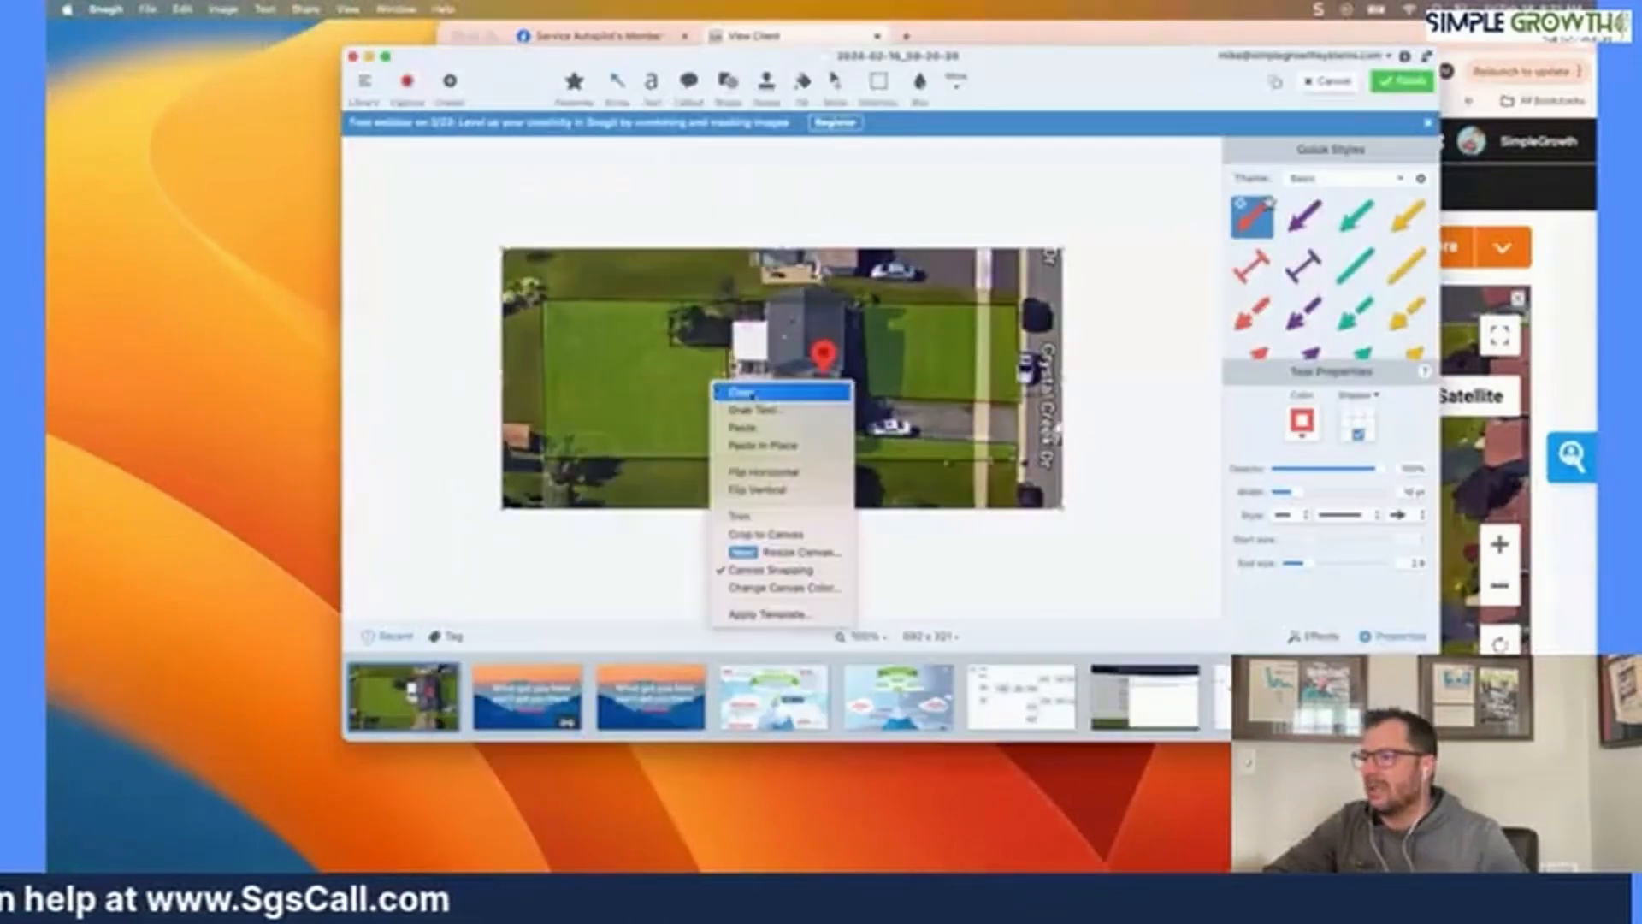
left_click(754, 394)
Step: Switch back to the browser and start a new estimate for the Acme Inc client
key("super+Tab")
key("super+Tab")
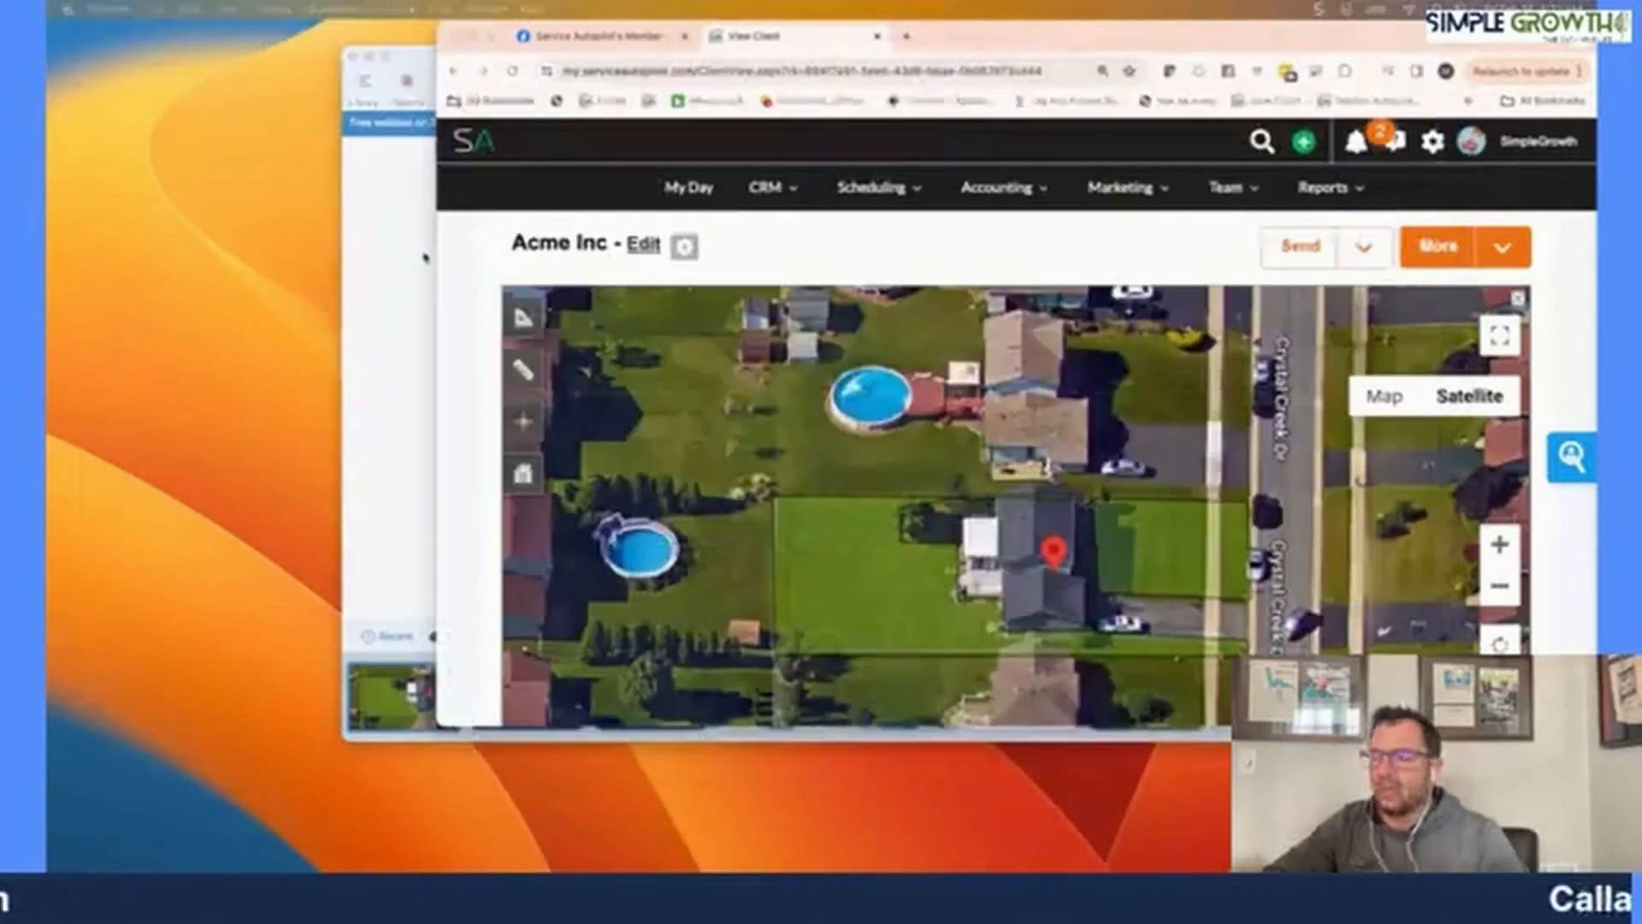
left_click(492, 36)
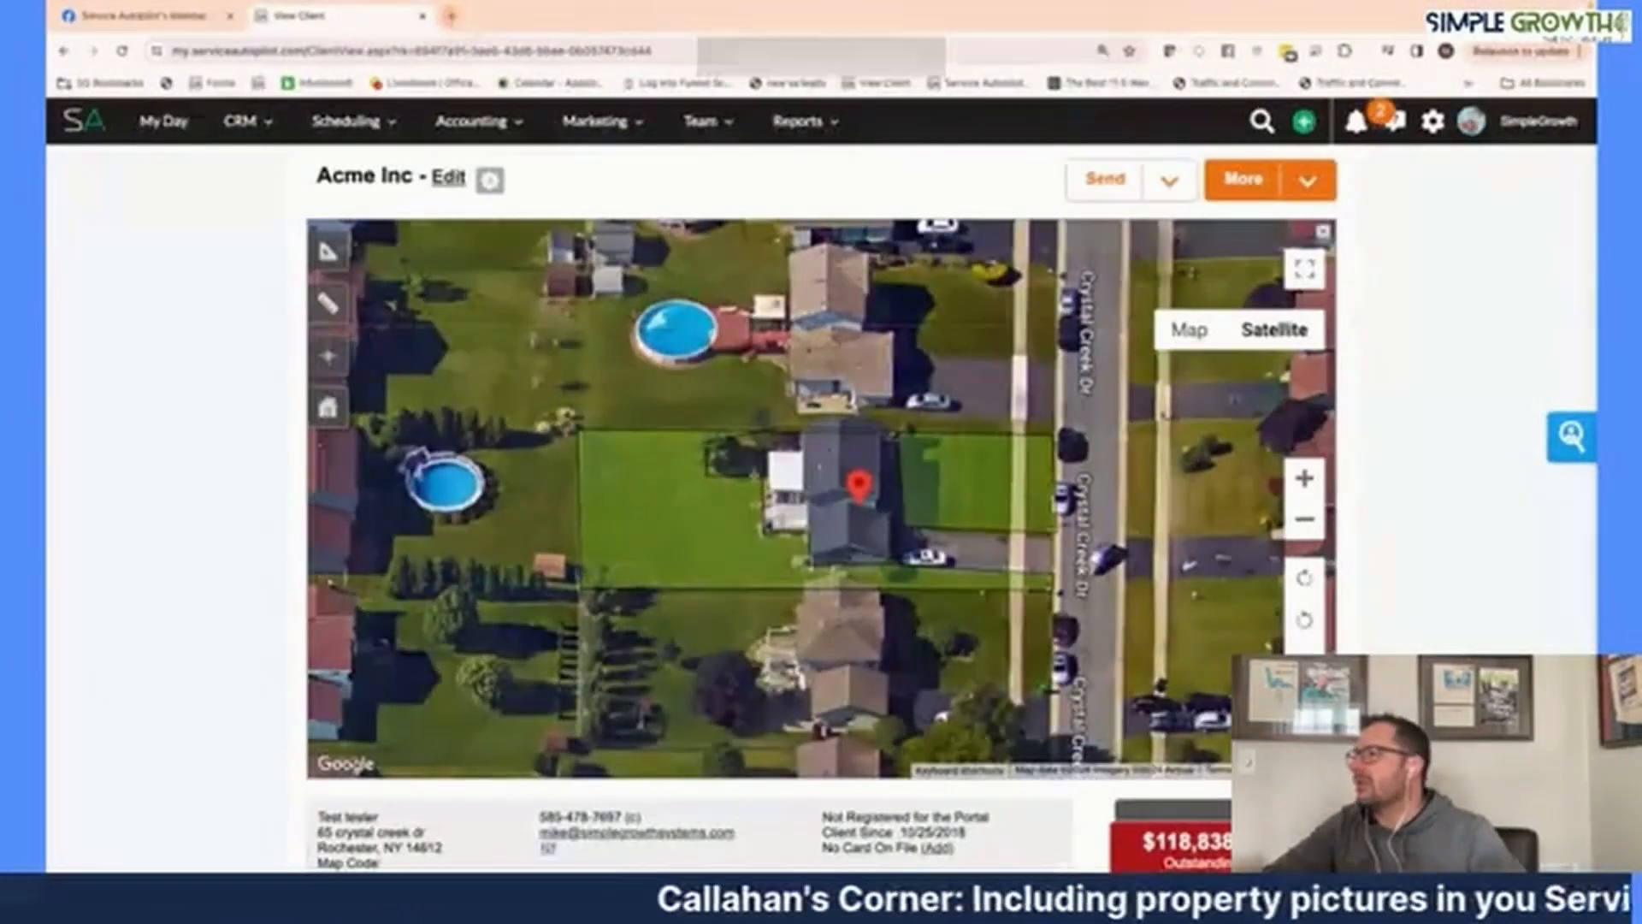
scroll(872, 511, "down", 2)
scroll(873, 510, "down", 7)
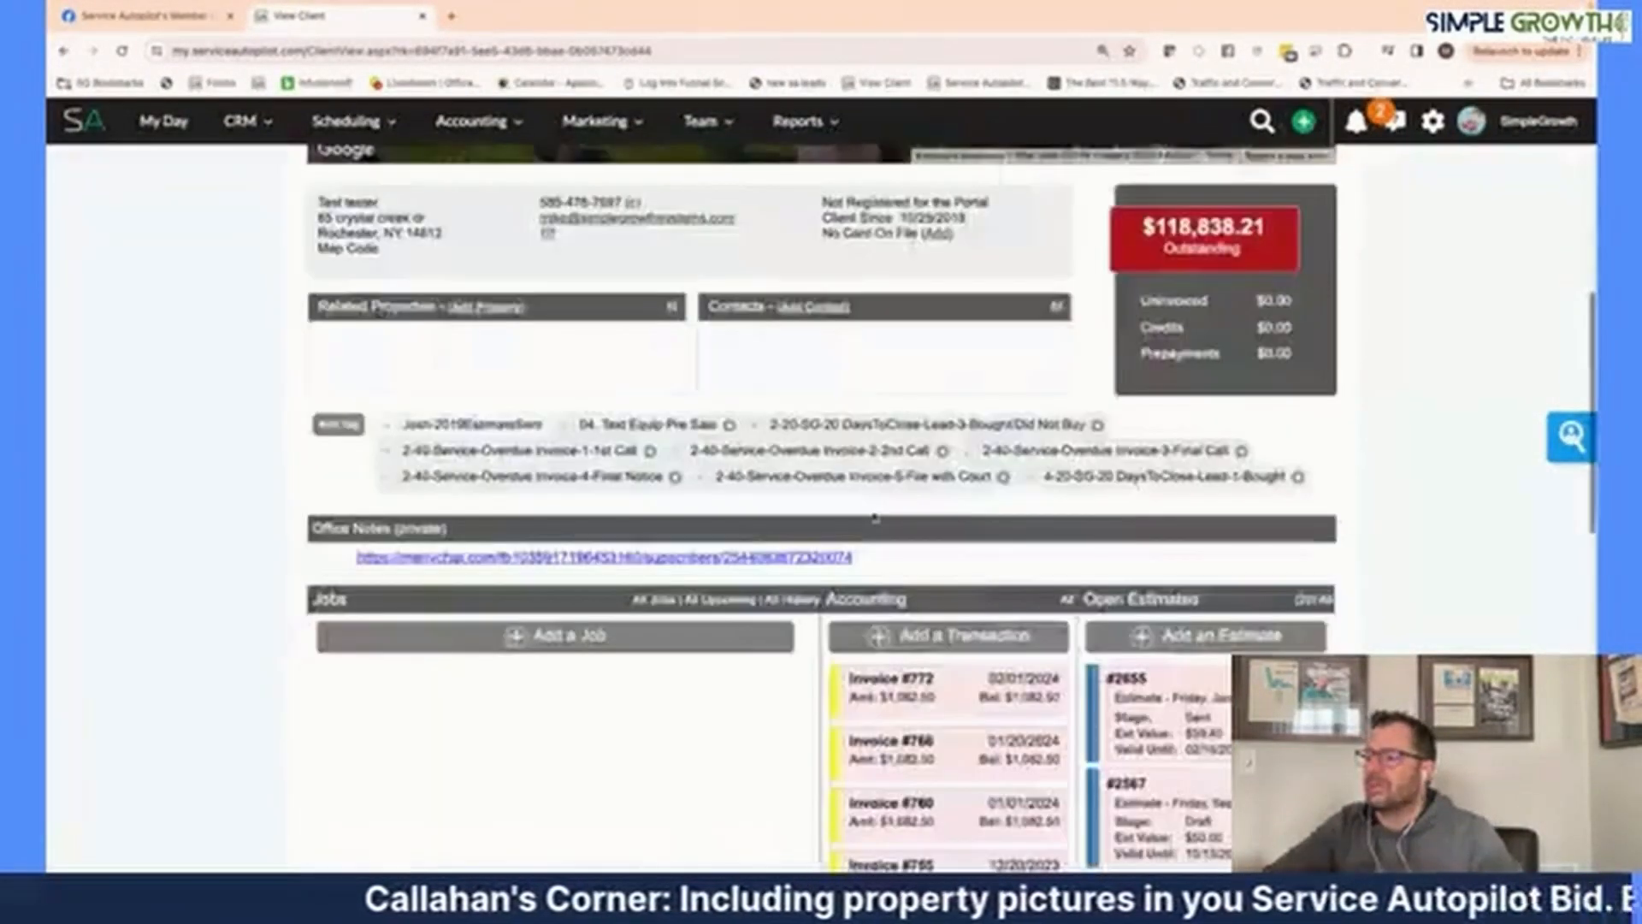
left_click(1261, 648)
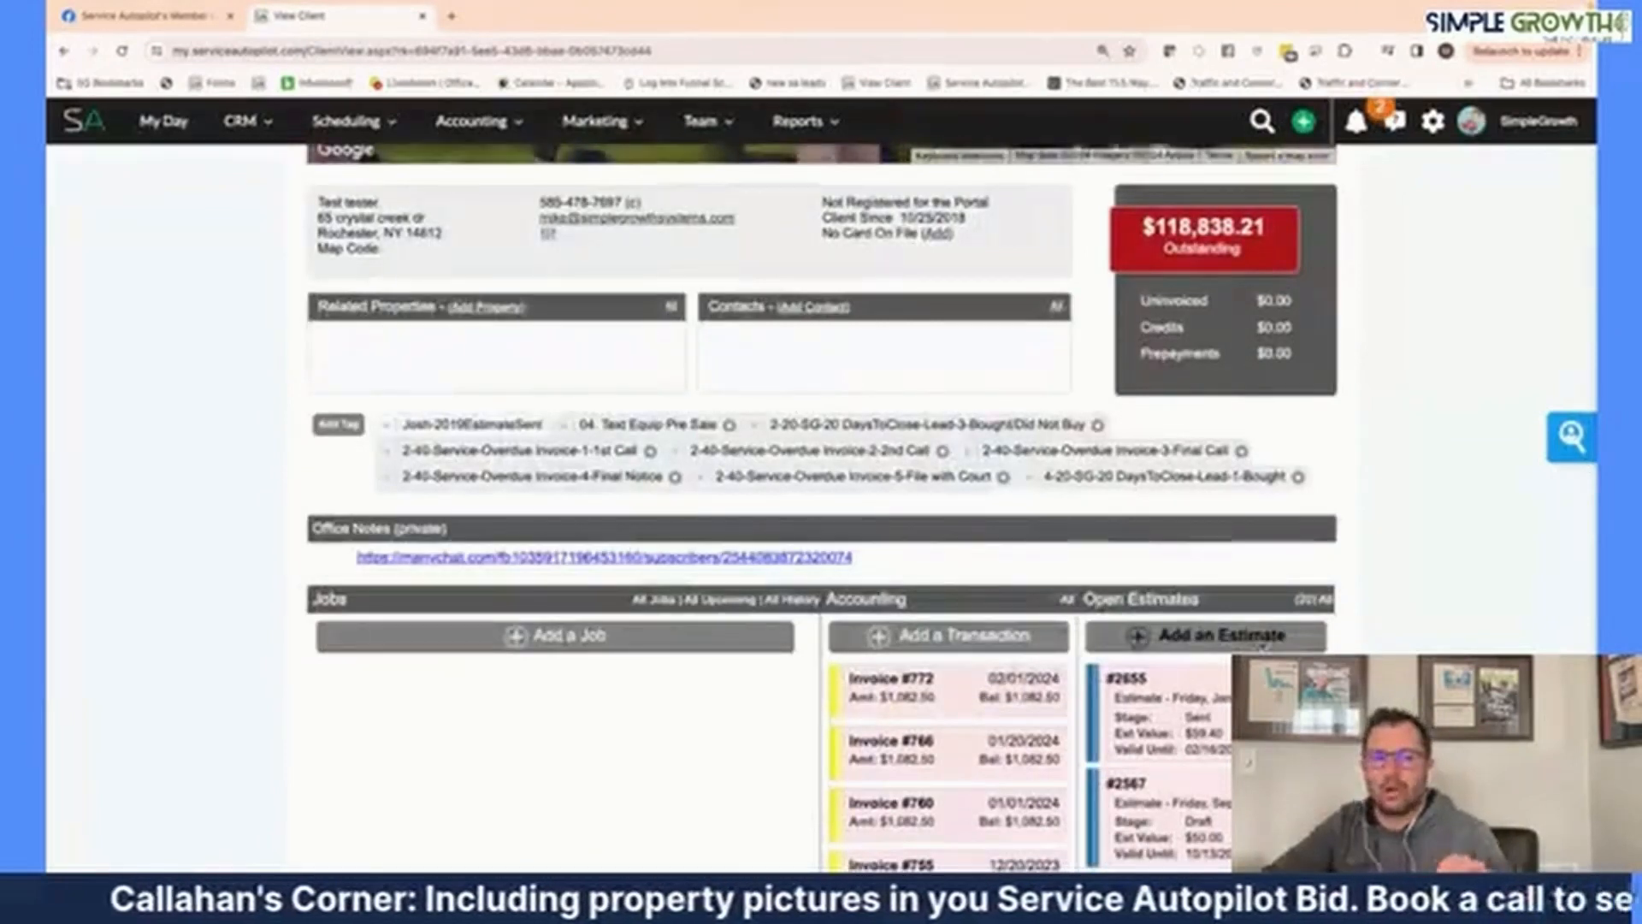
Step: Load the Lawn Care DEMO - Mowing only template into the new estimate
scroll(588, 643, "down", 3)
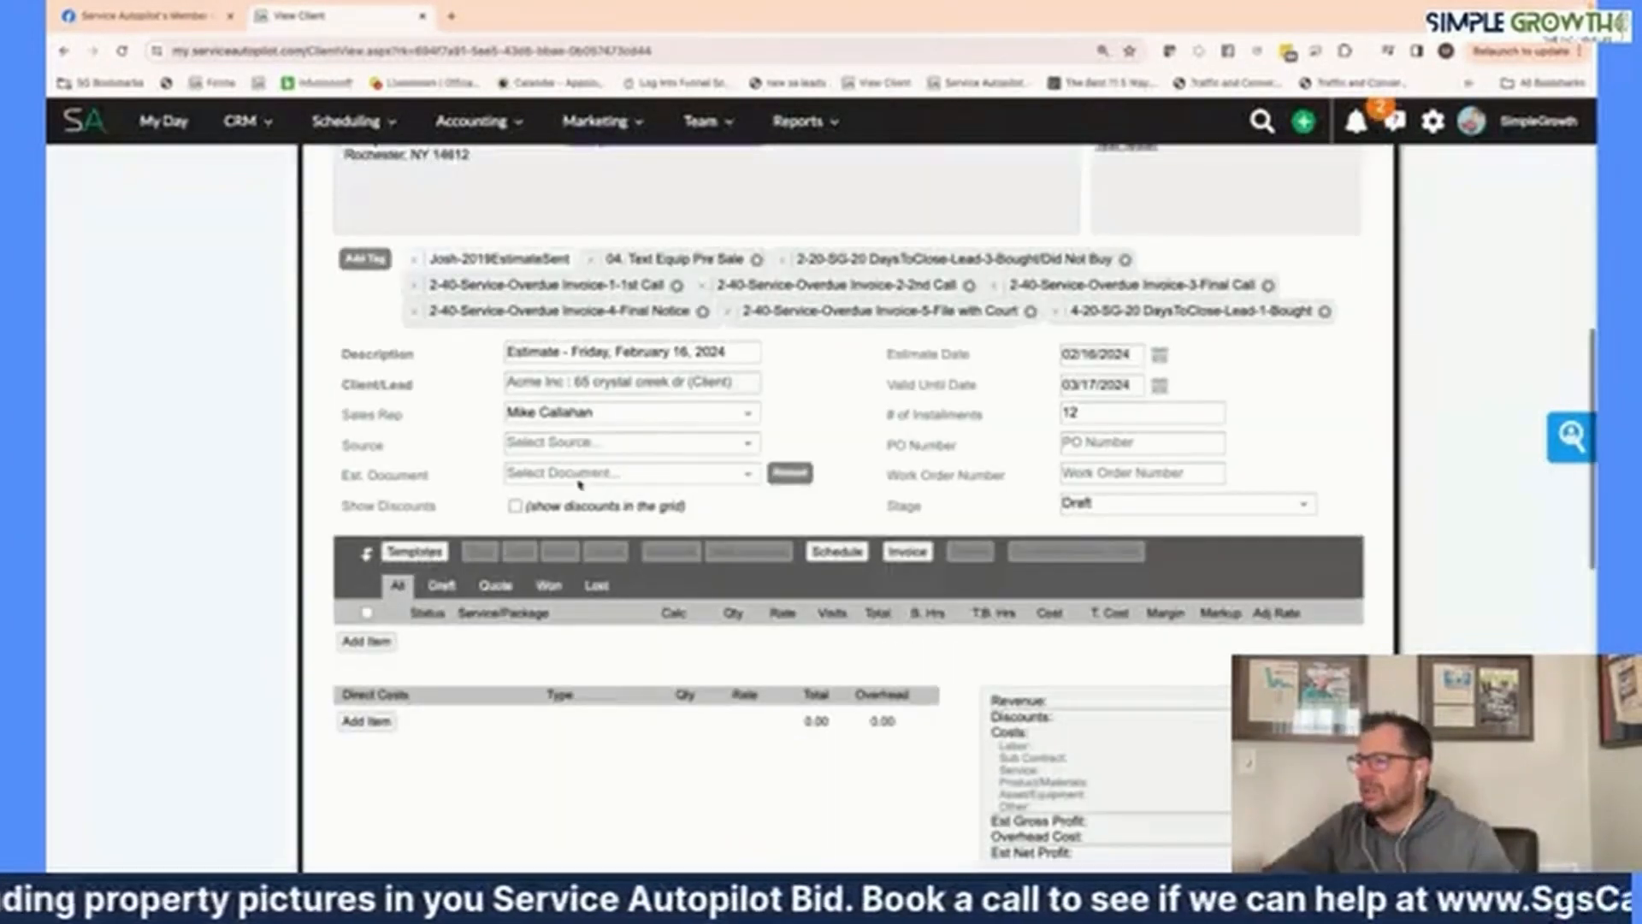
left_click(439, 556)
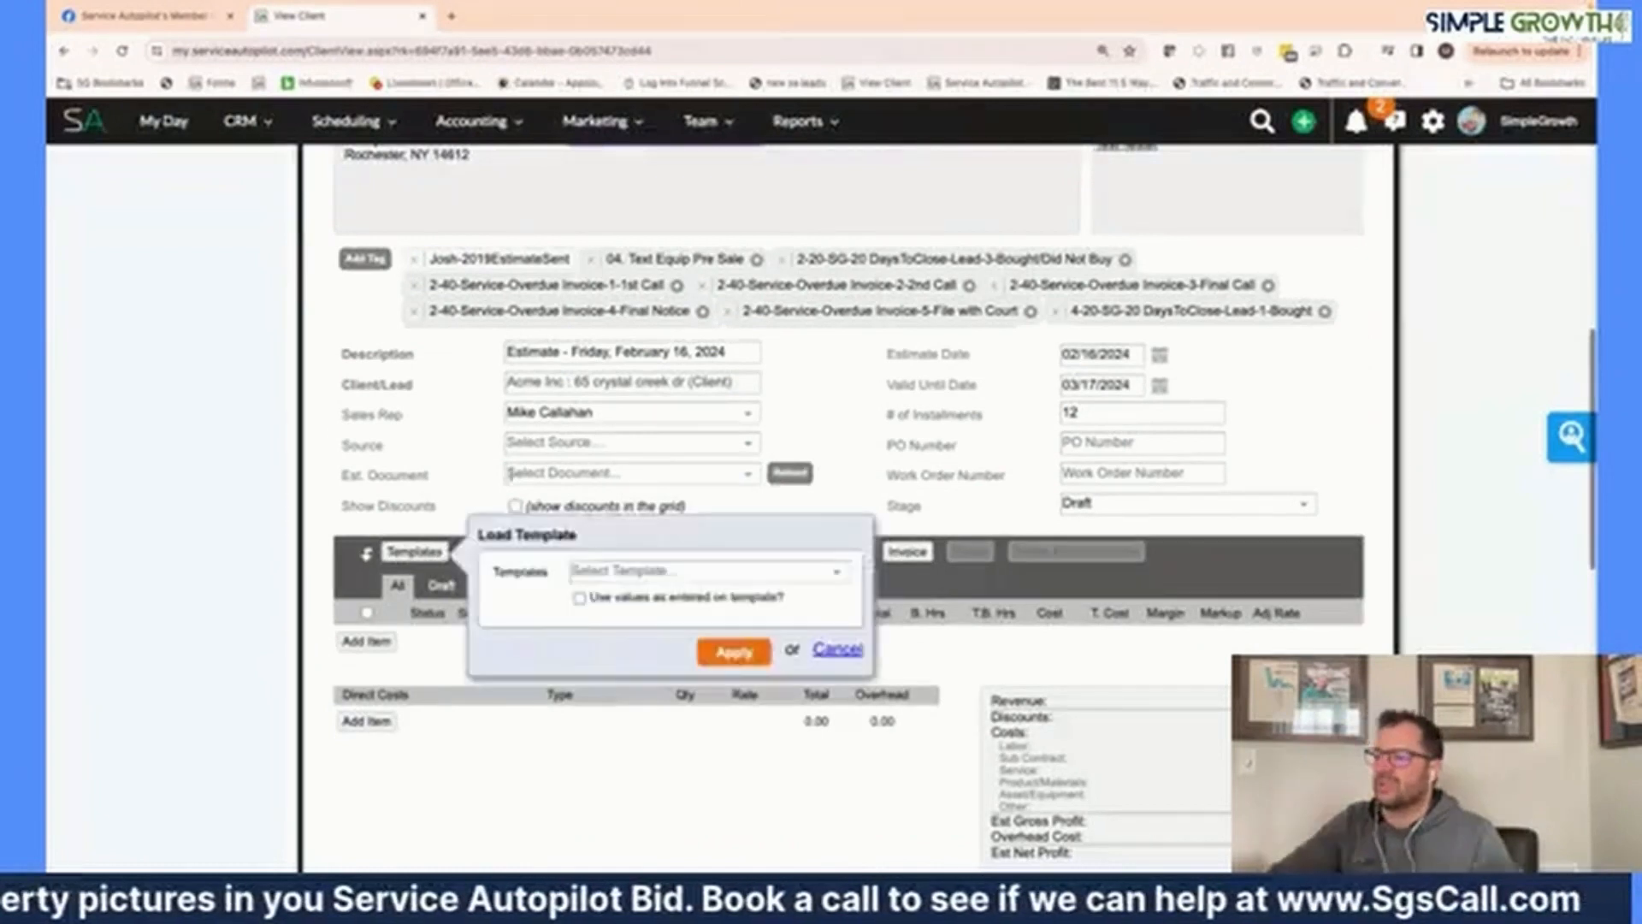
left_click(620, 571)
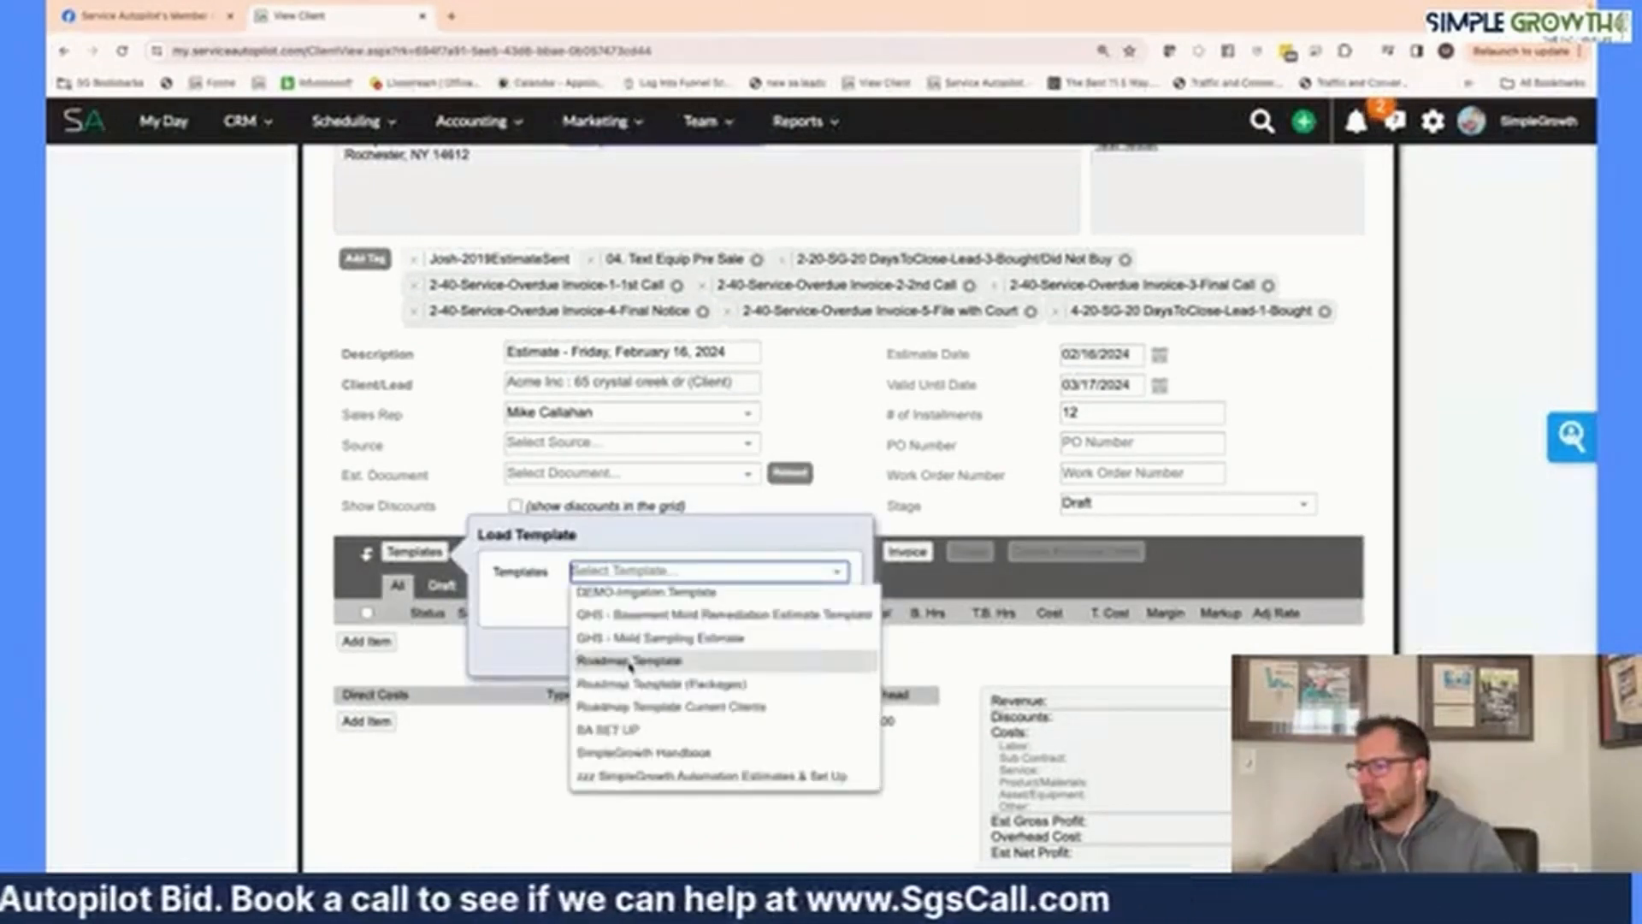
scroll(631, 670, "down", 1)
scroll(631, 669, "up", 5)
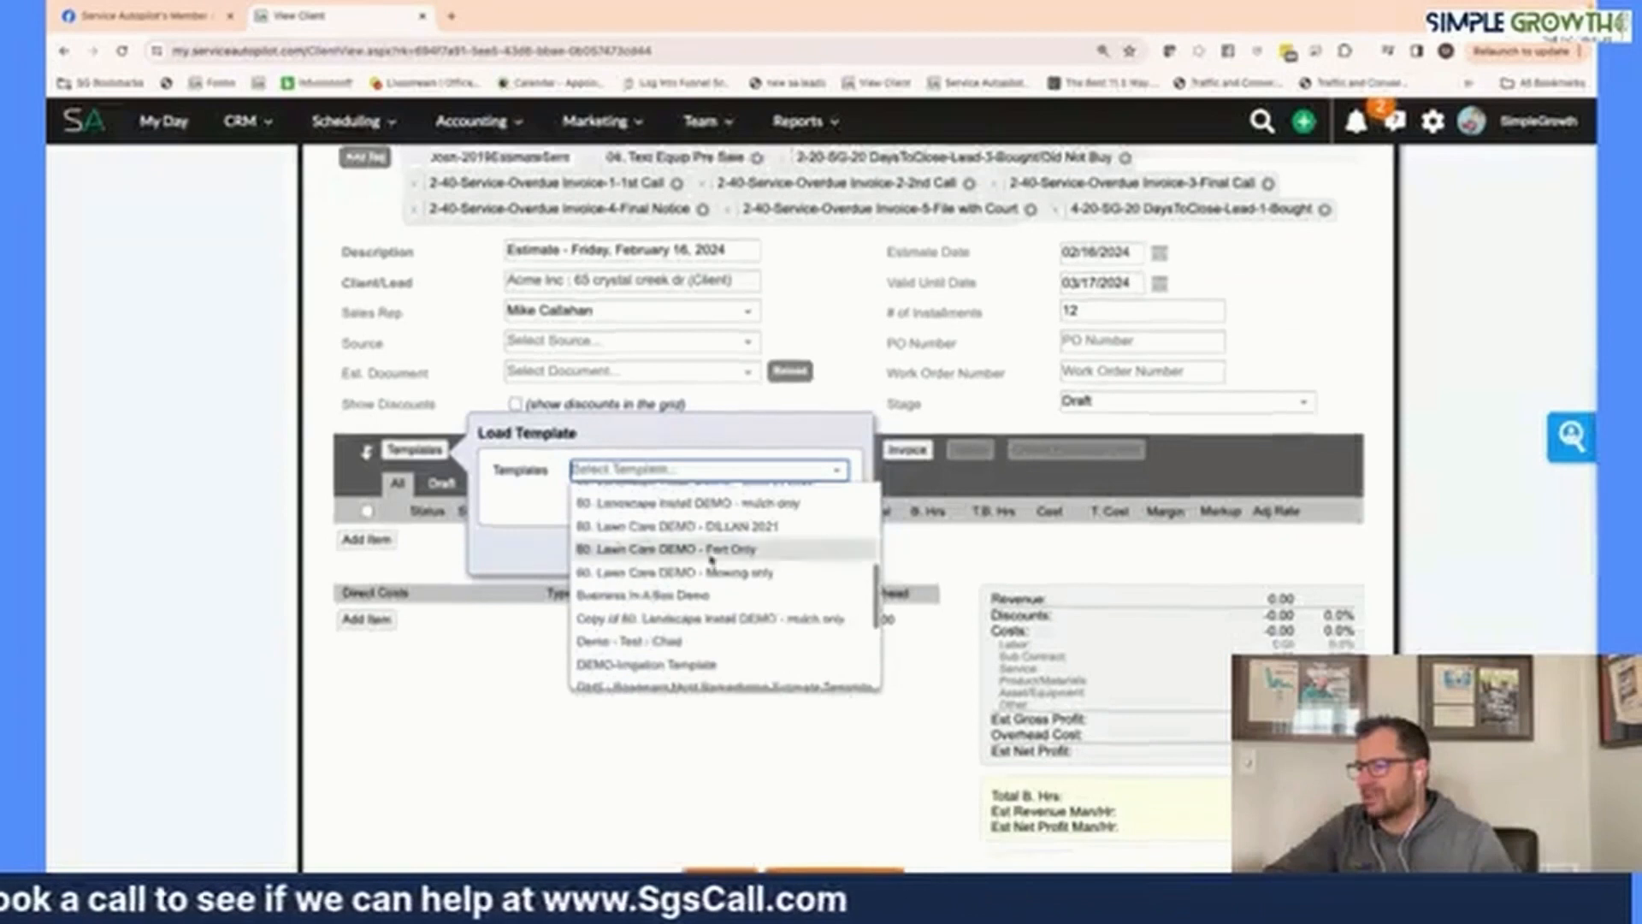
scroll(715, 583, "down", 3)
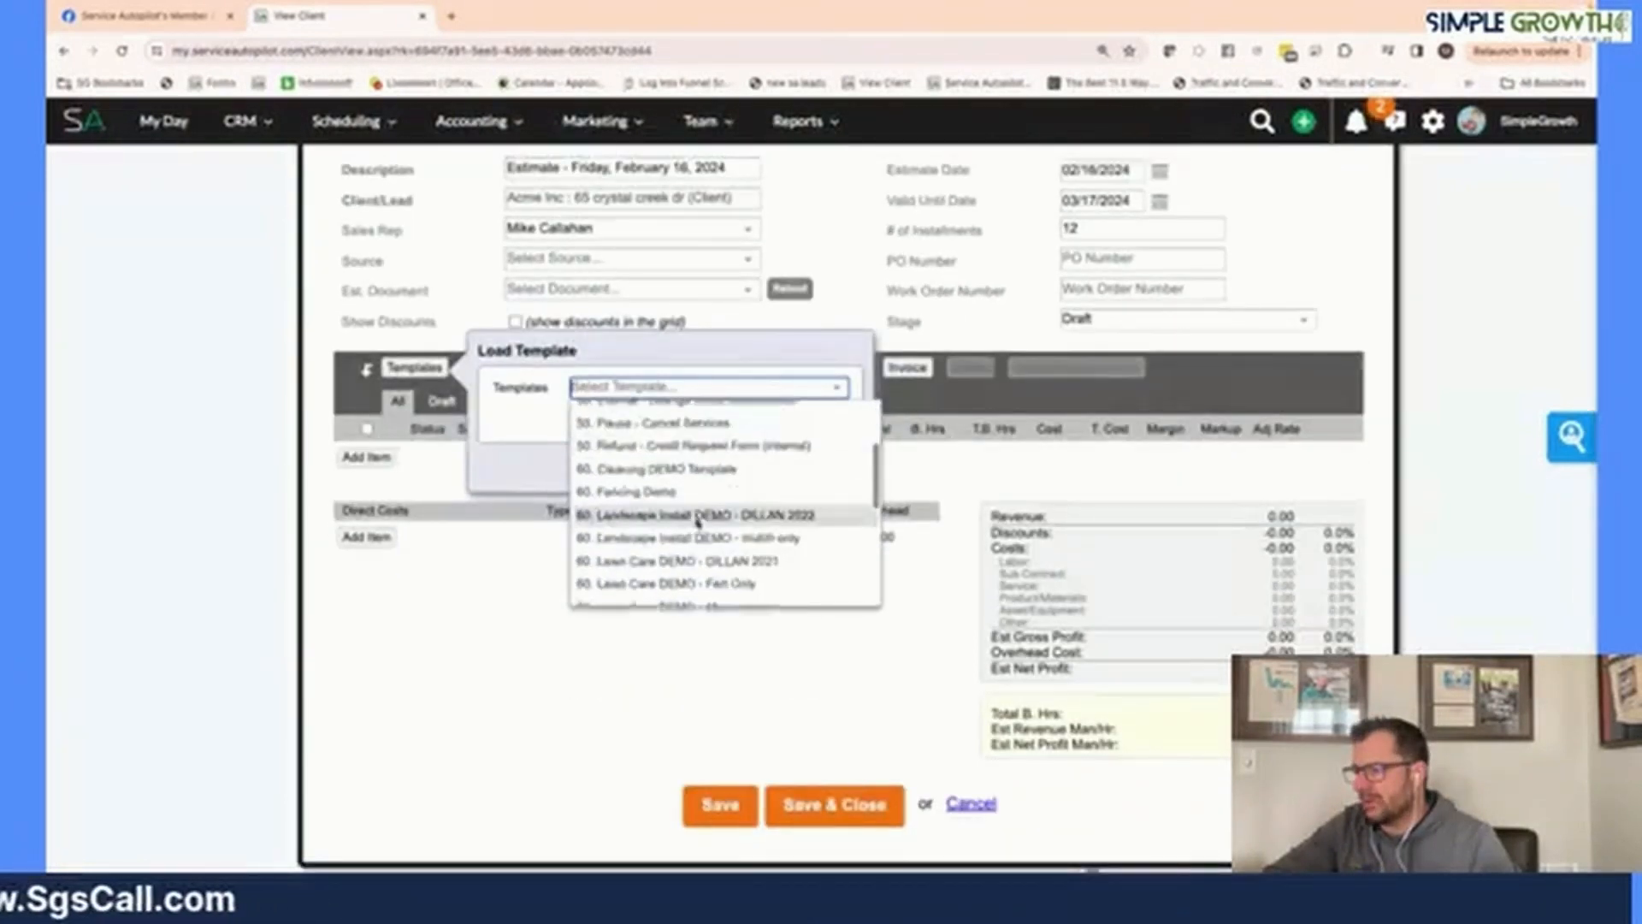
scroll(697, 524, "down", 4)
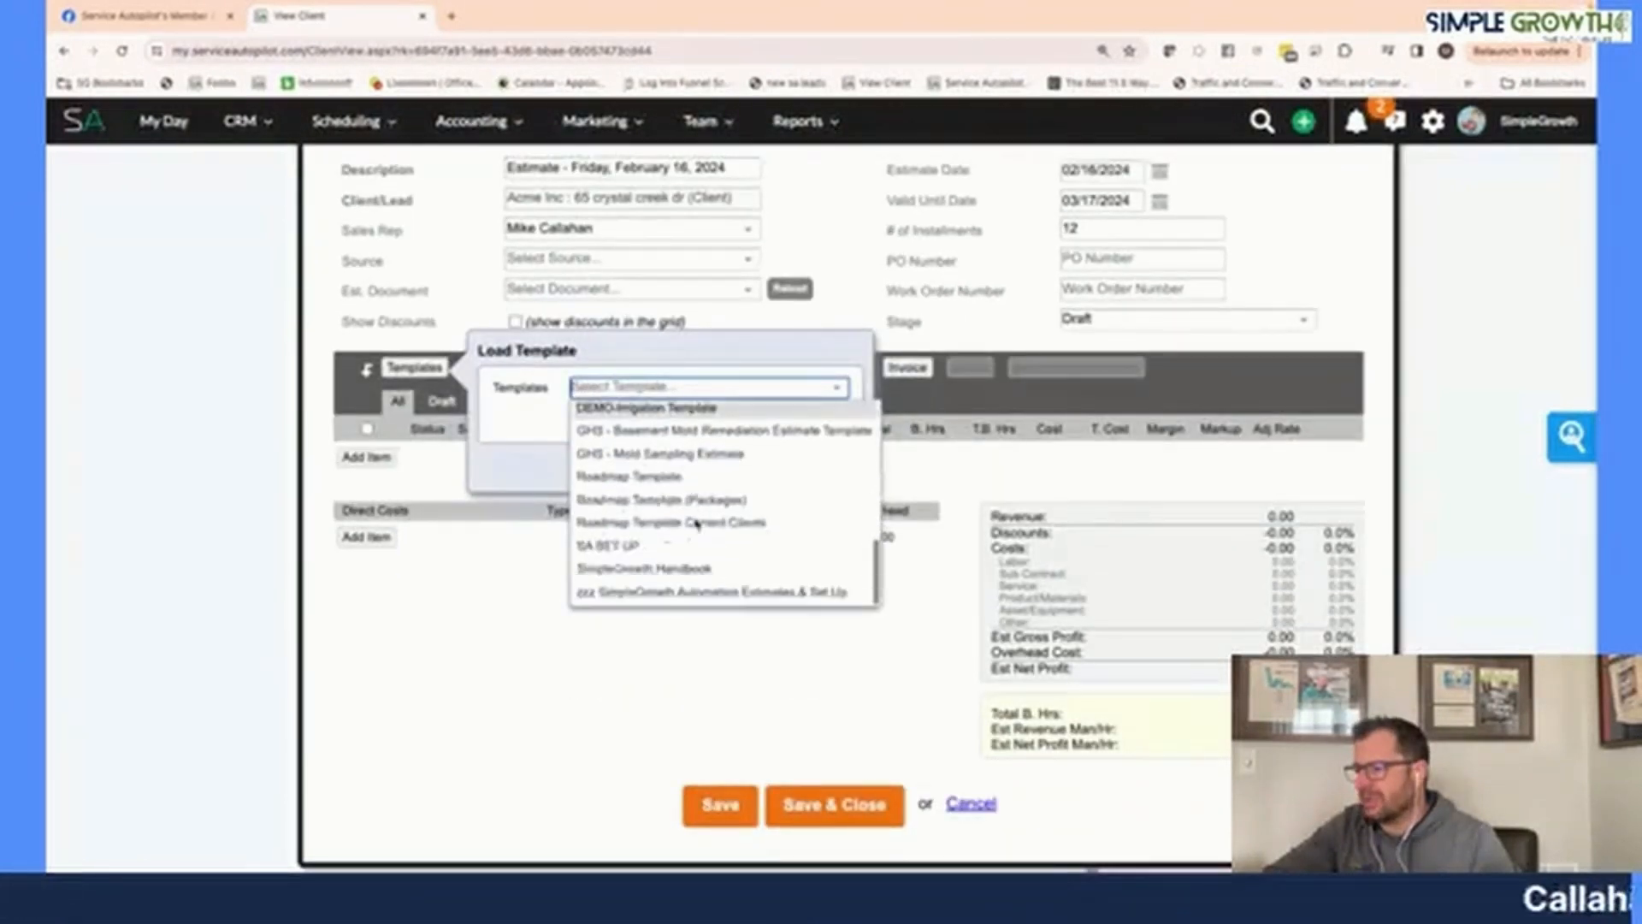
scroll(697, 523, "up", 2)
left_click(697, 519)
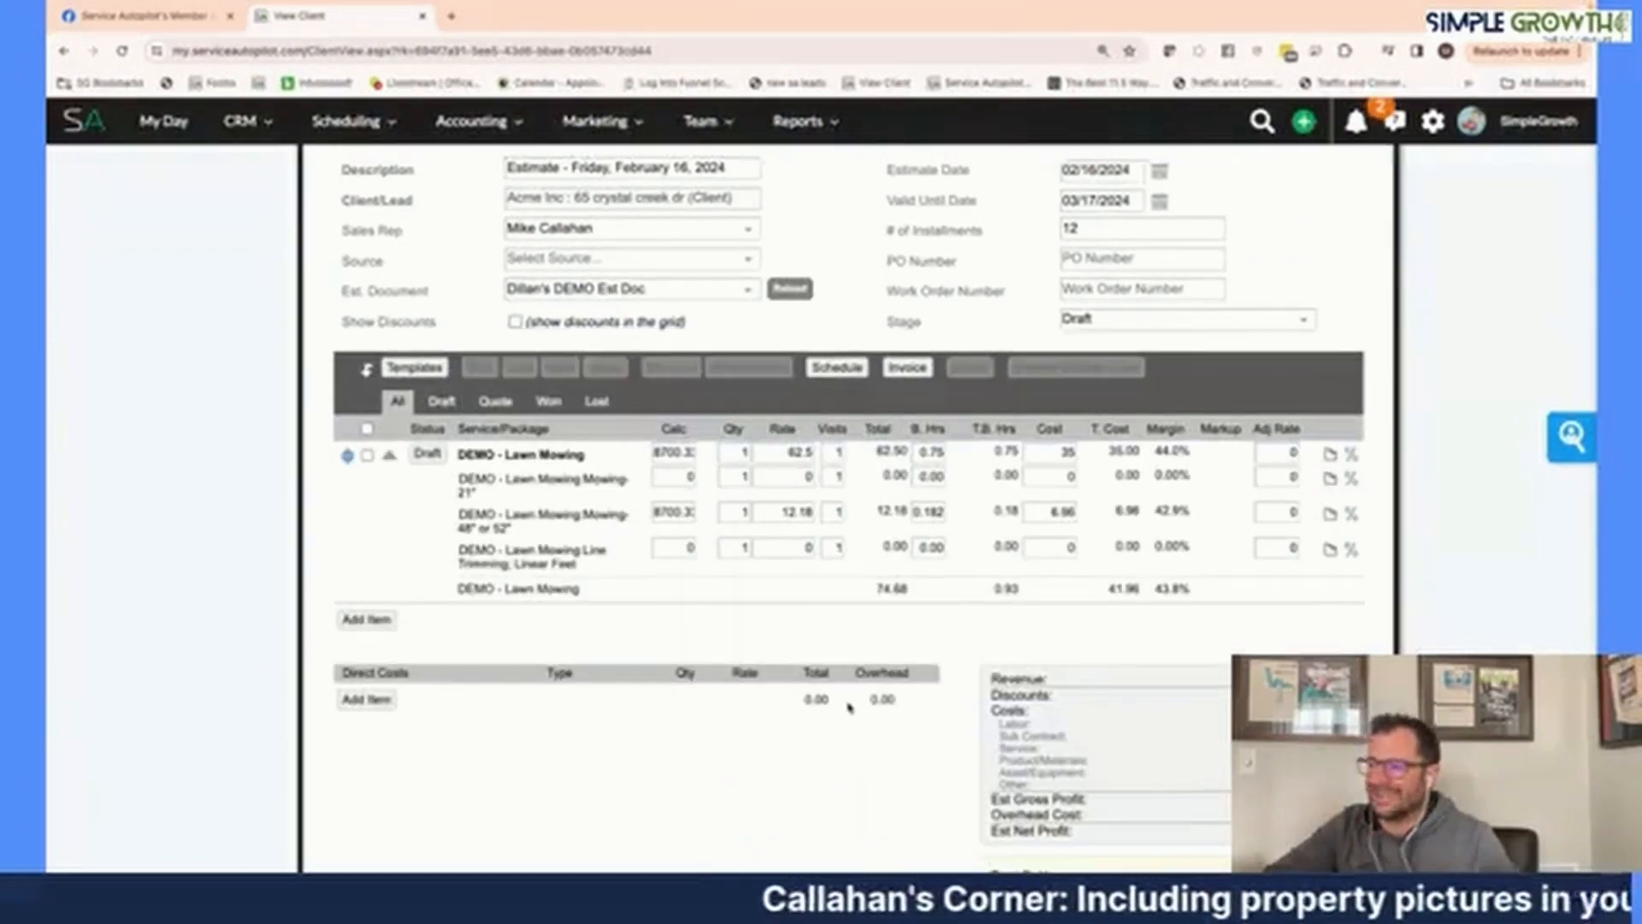
Step: Select the DEMO - Lawn Mowing item and save the new estimate
scroll(886, 695, "up", 1)
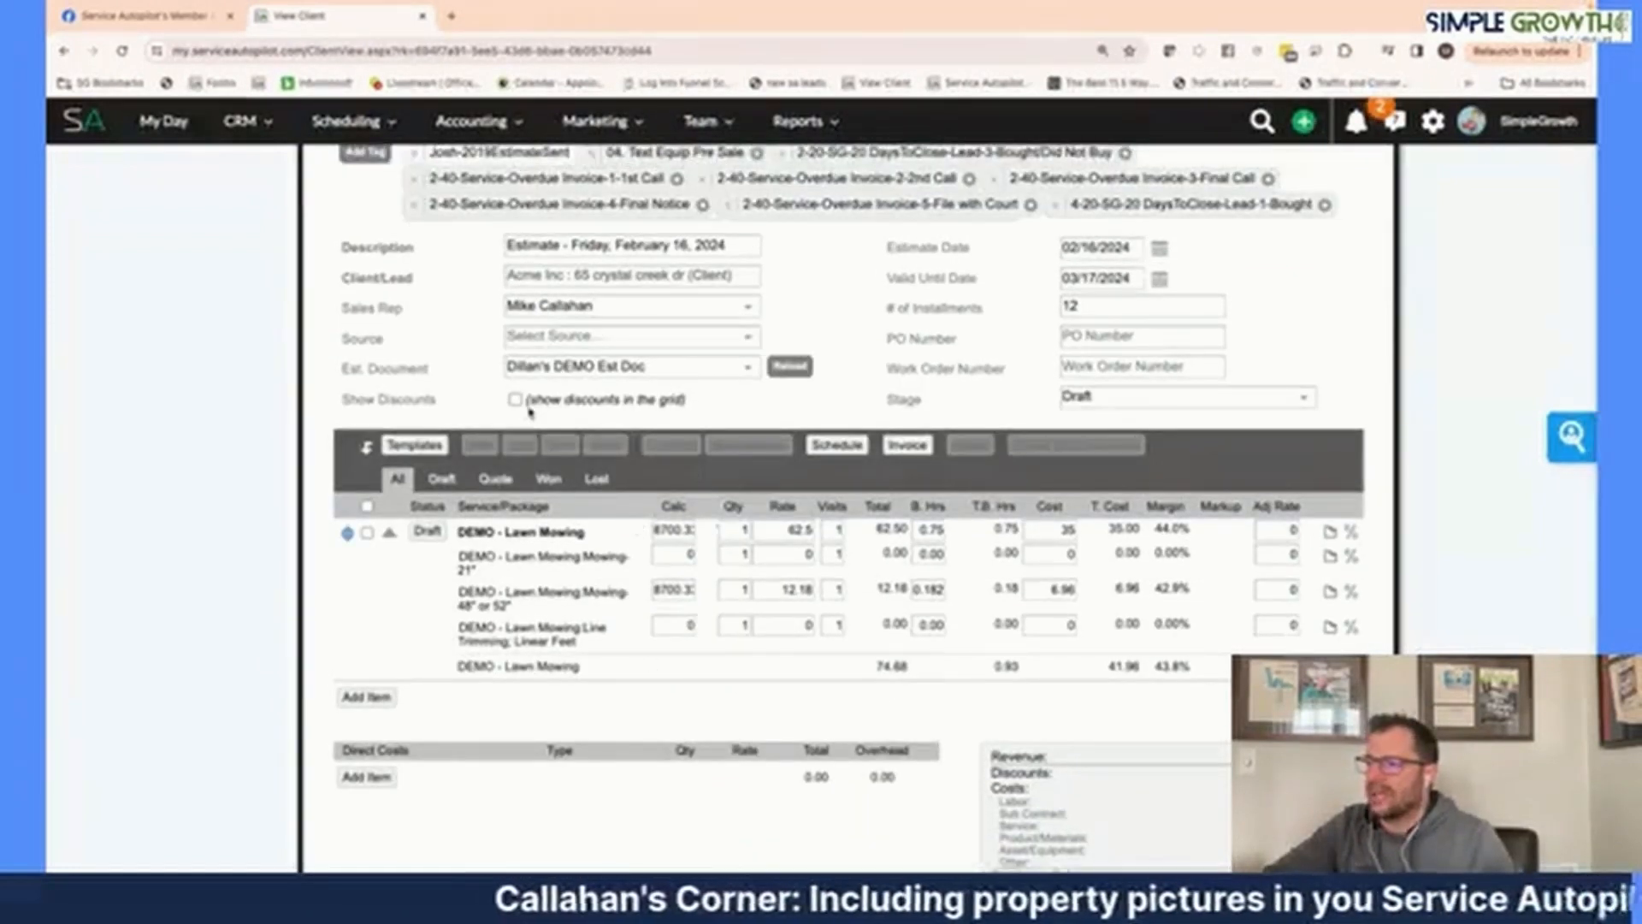
scroll(1108, 532, "up", 5)
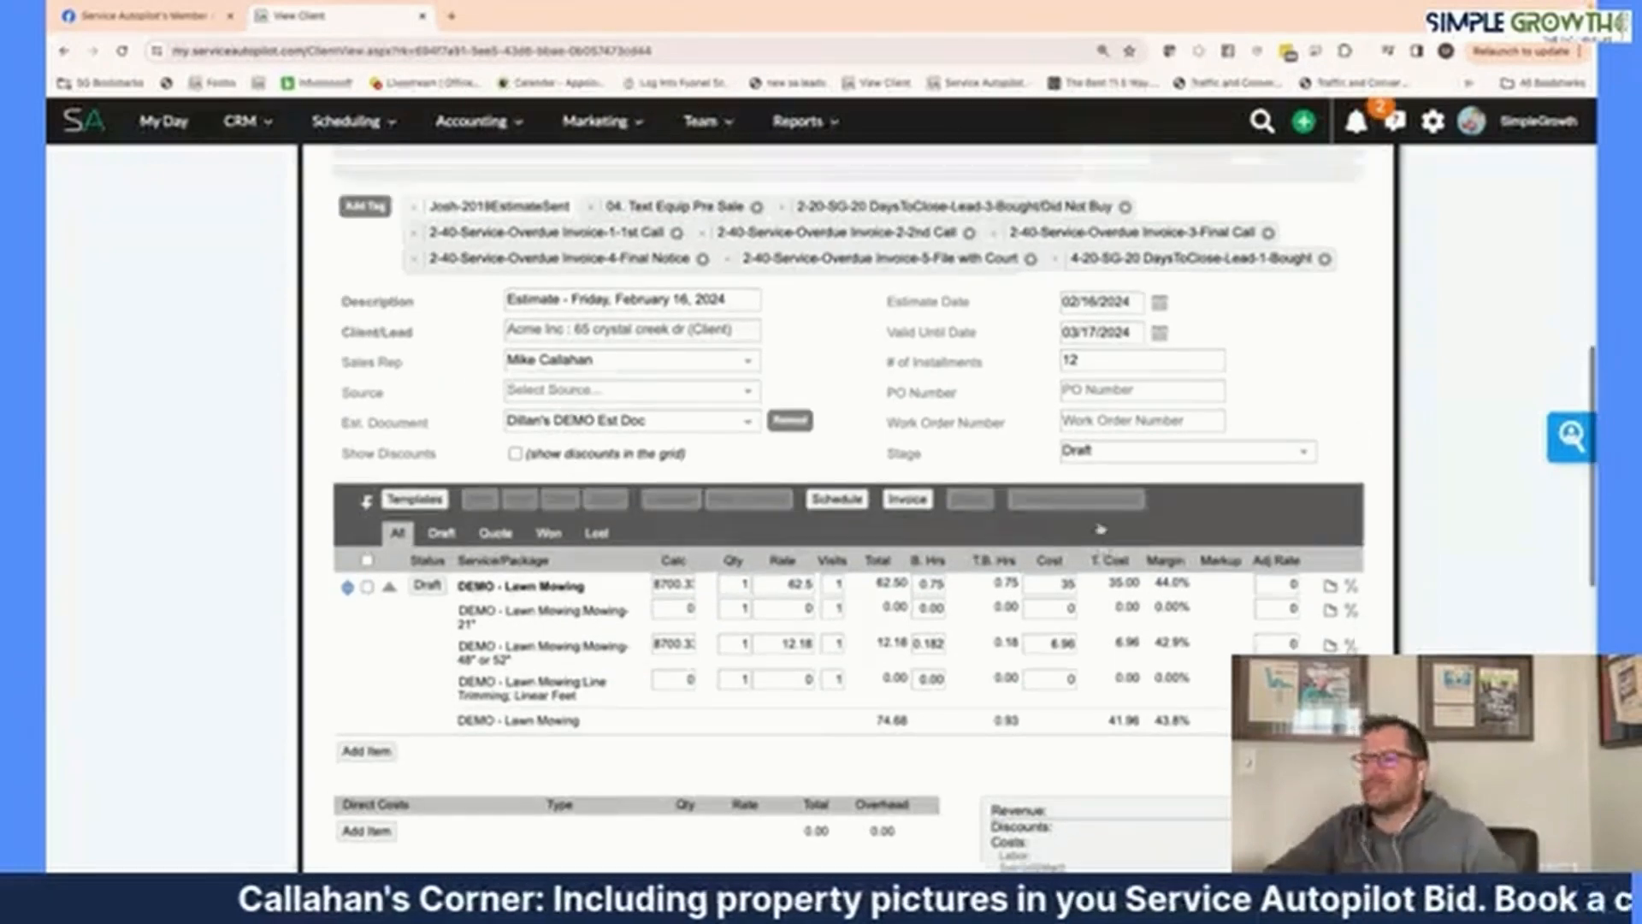
scroll(1108, 532, "down", 8)
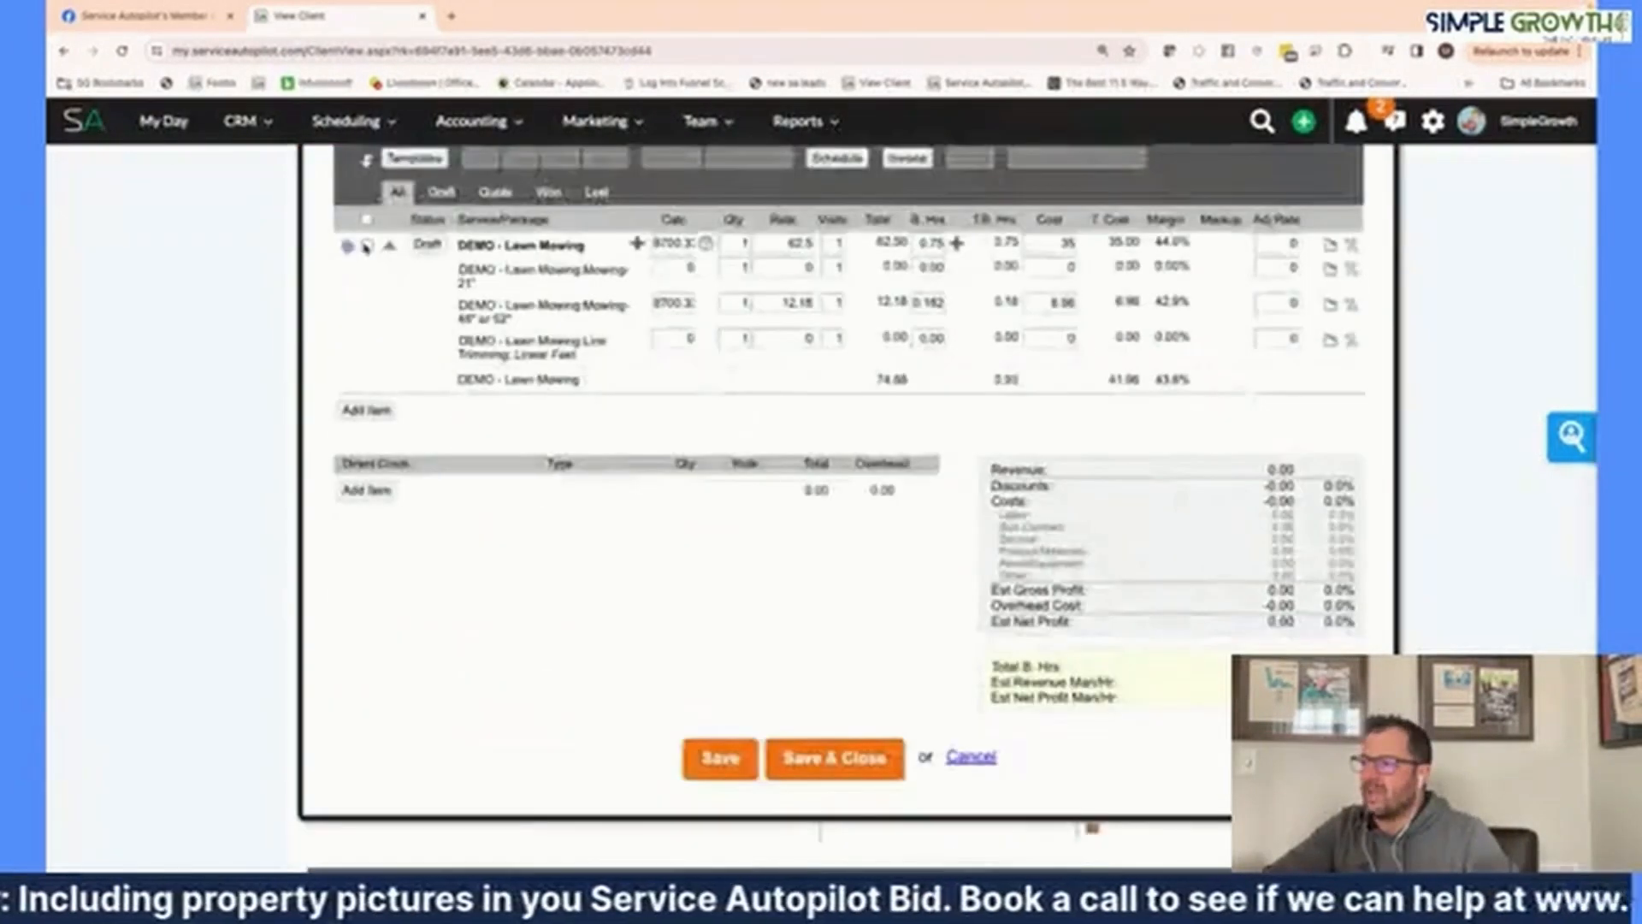
left_click(366, 246)
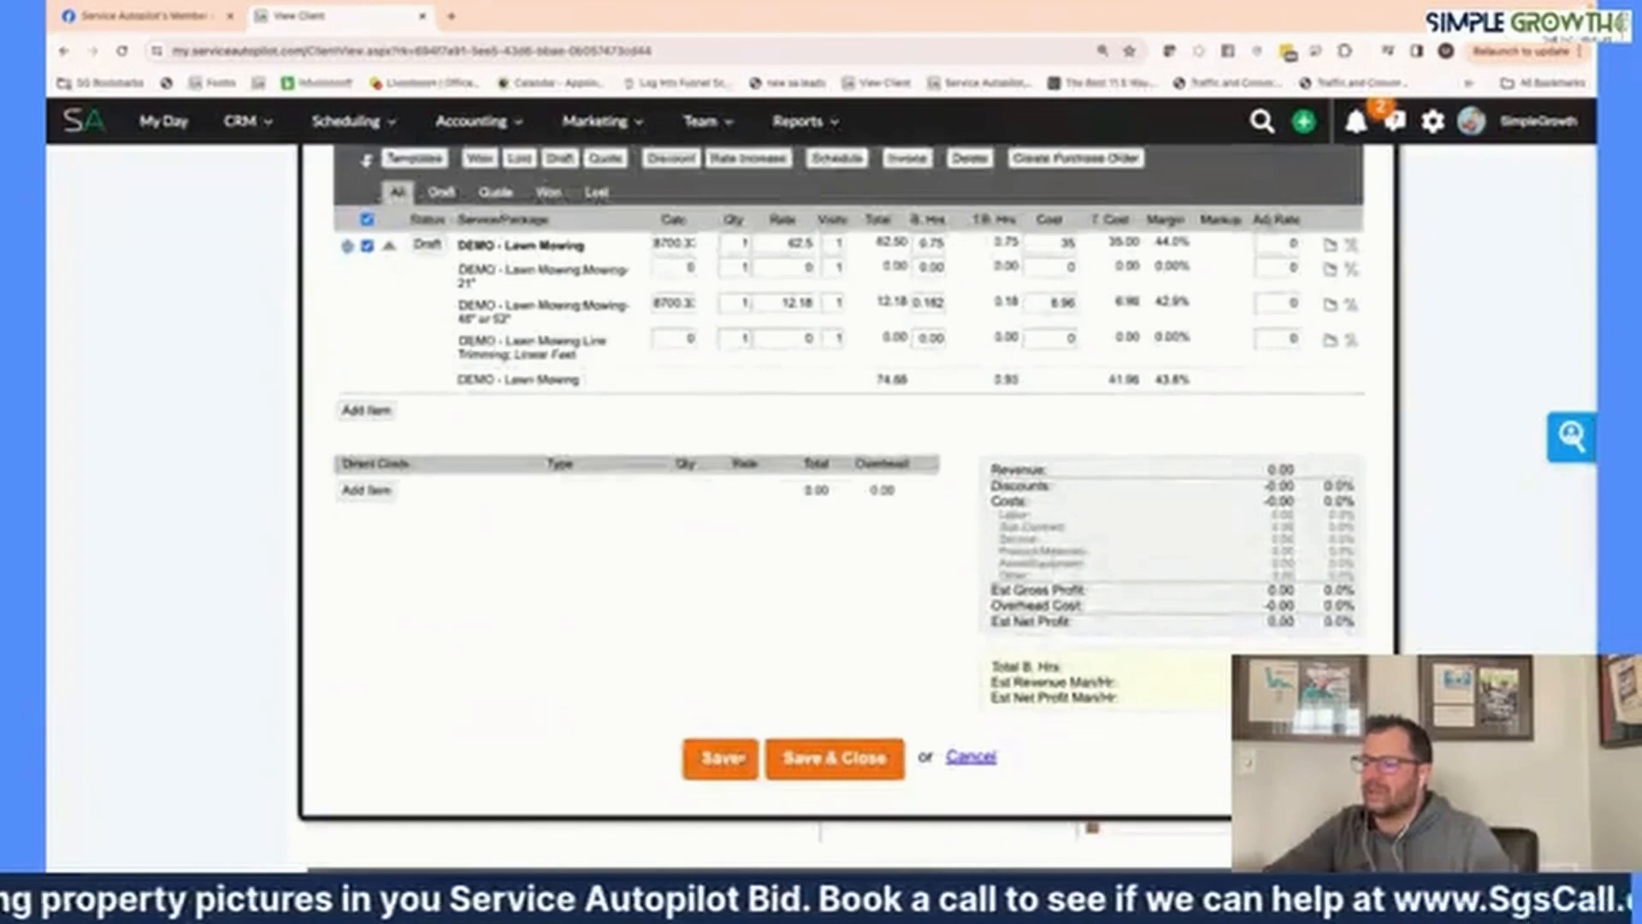
left_click(723, 758)
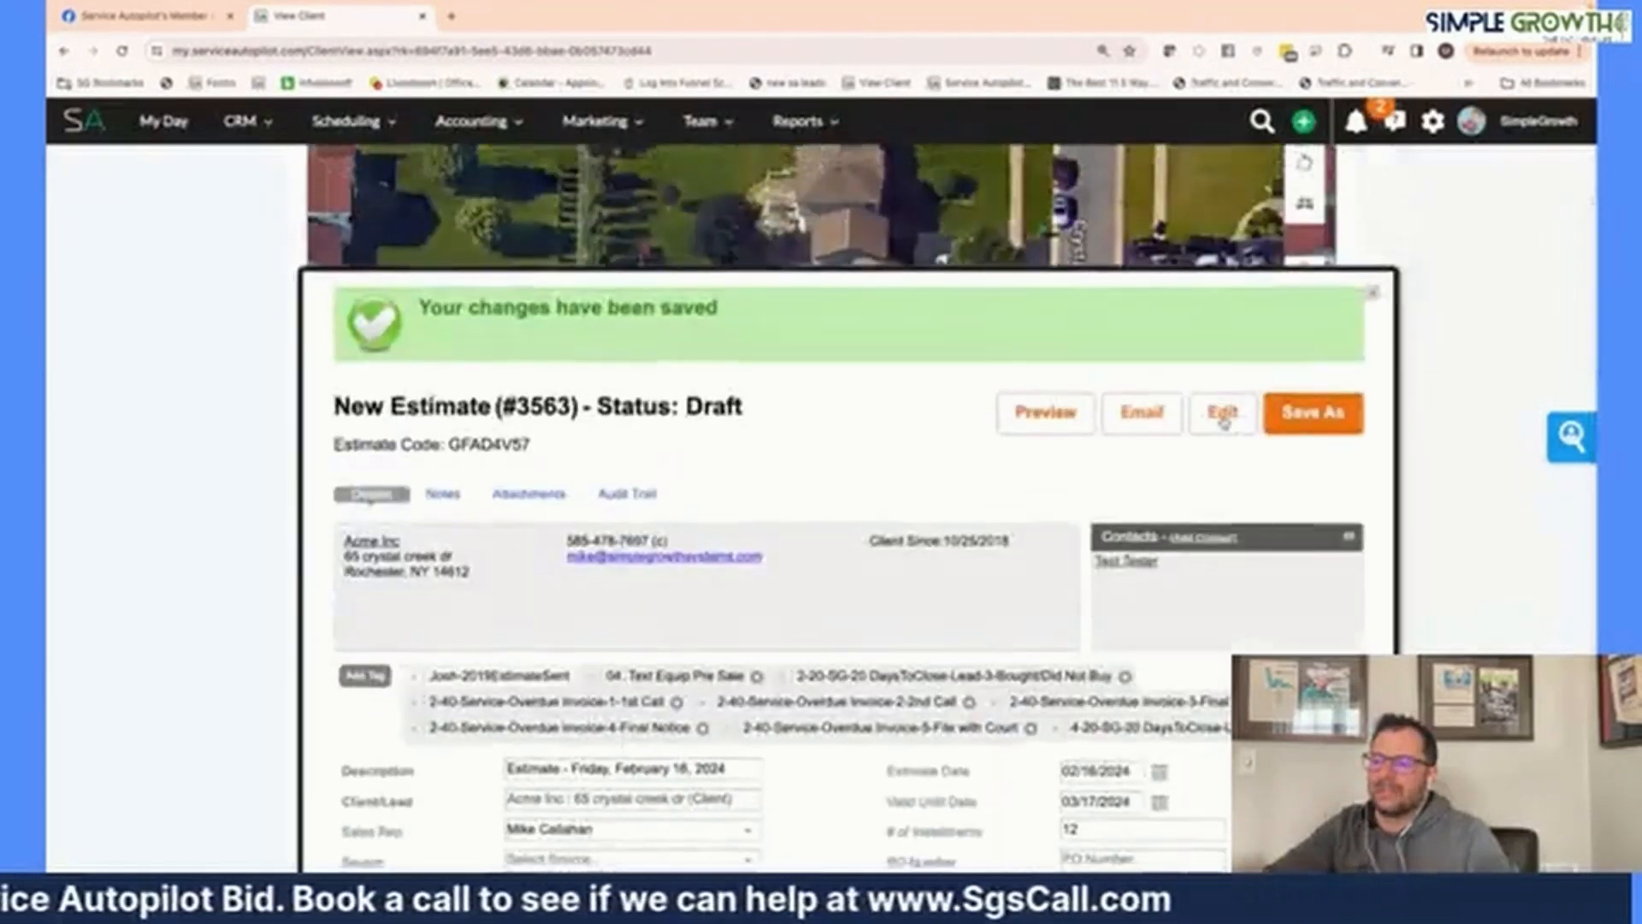
Step: Move the DEMO - Lawn Mowing item out of draft status and open the estimate's document for editing
left_click(1224, 414)
scroll(436, 692, "down", 5)
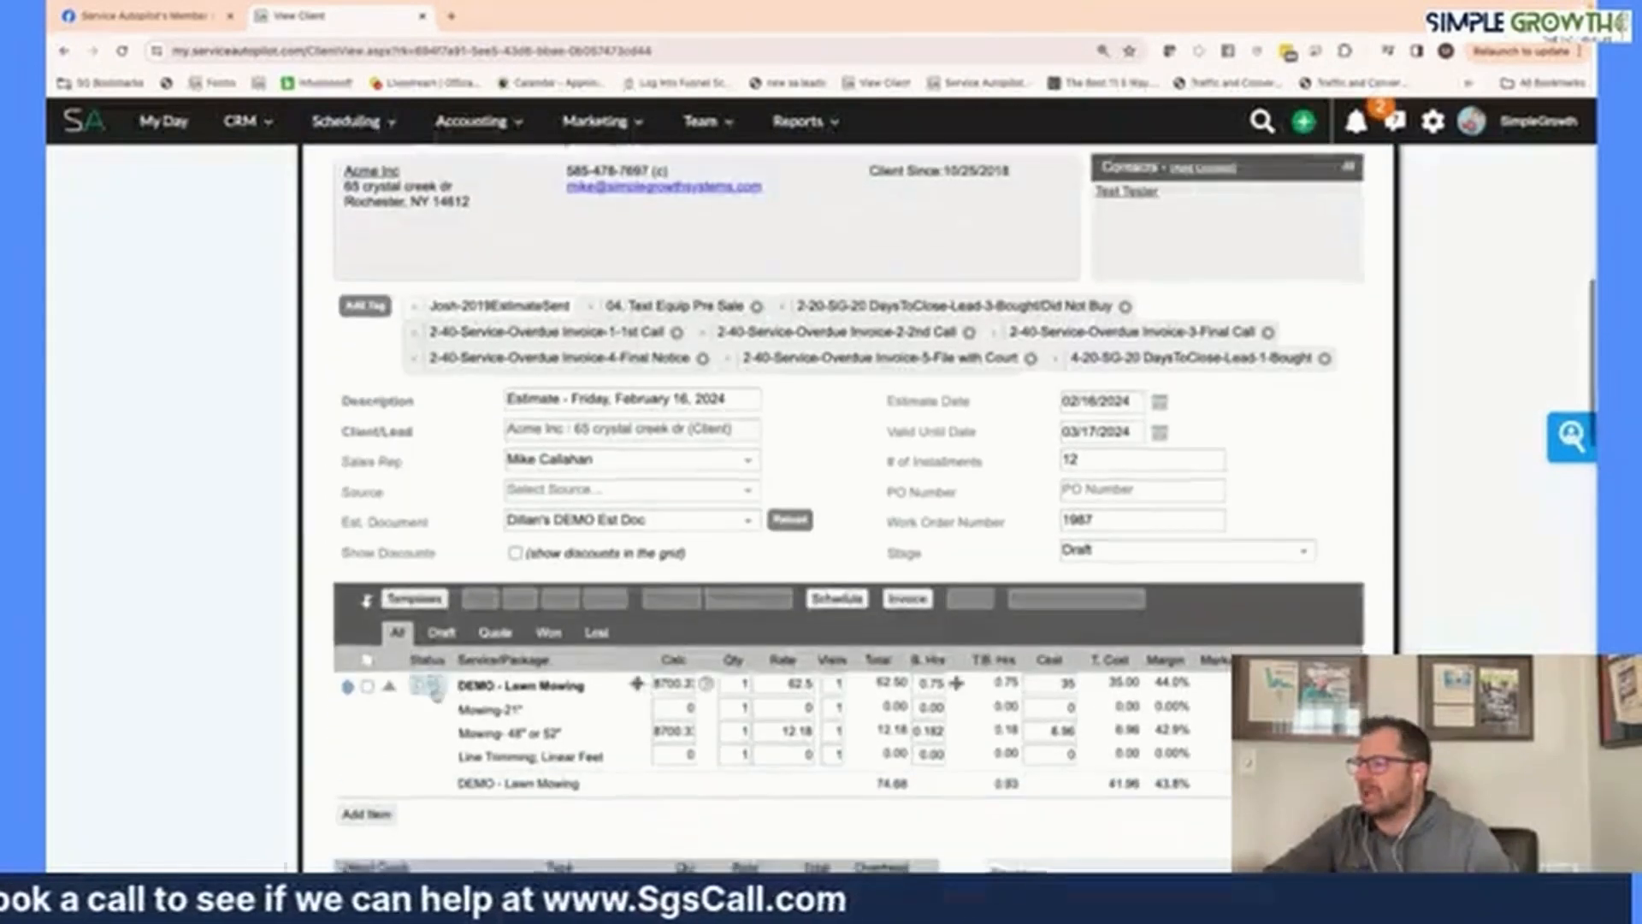
left_click(435, 691)
scroll(1291, 582, "up", 4)
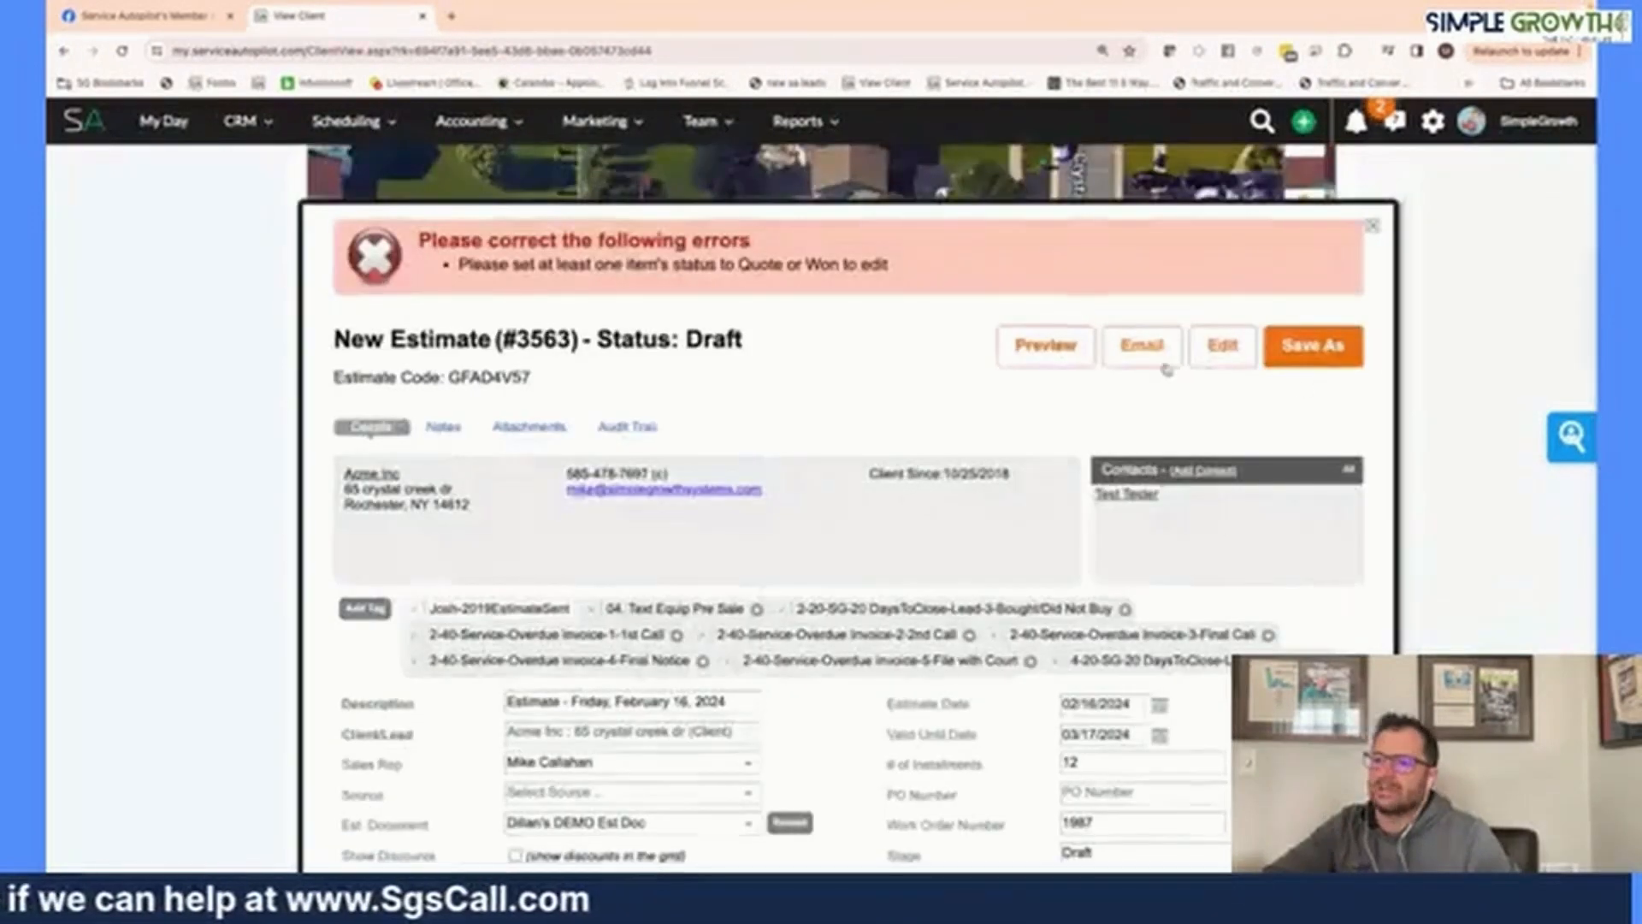
left_click(1222, 346)
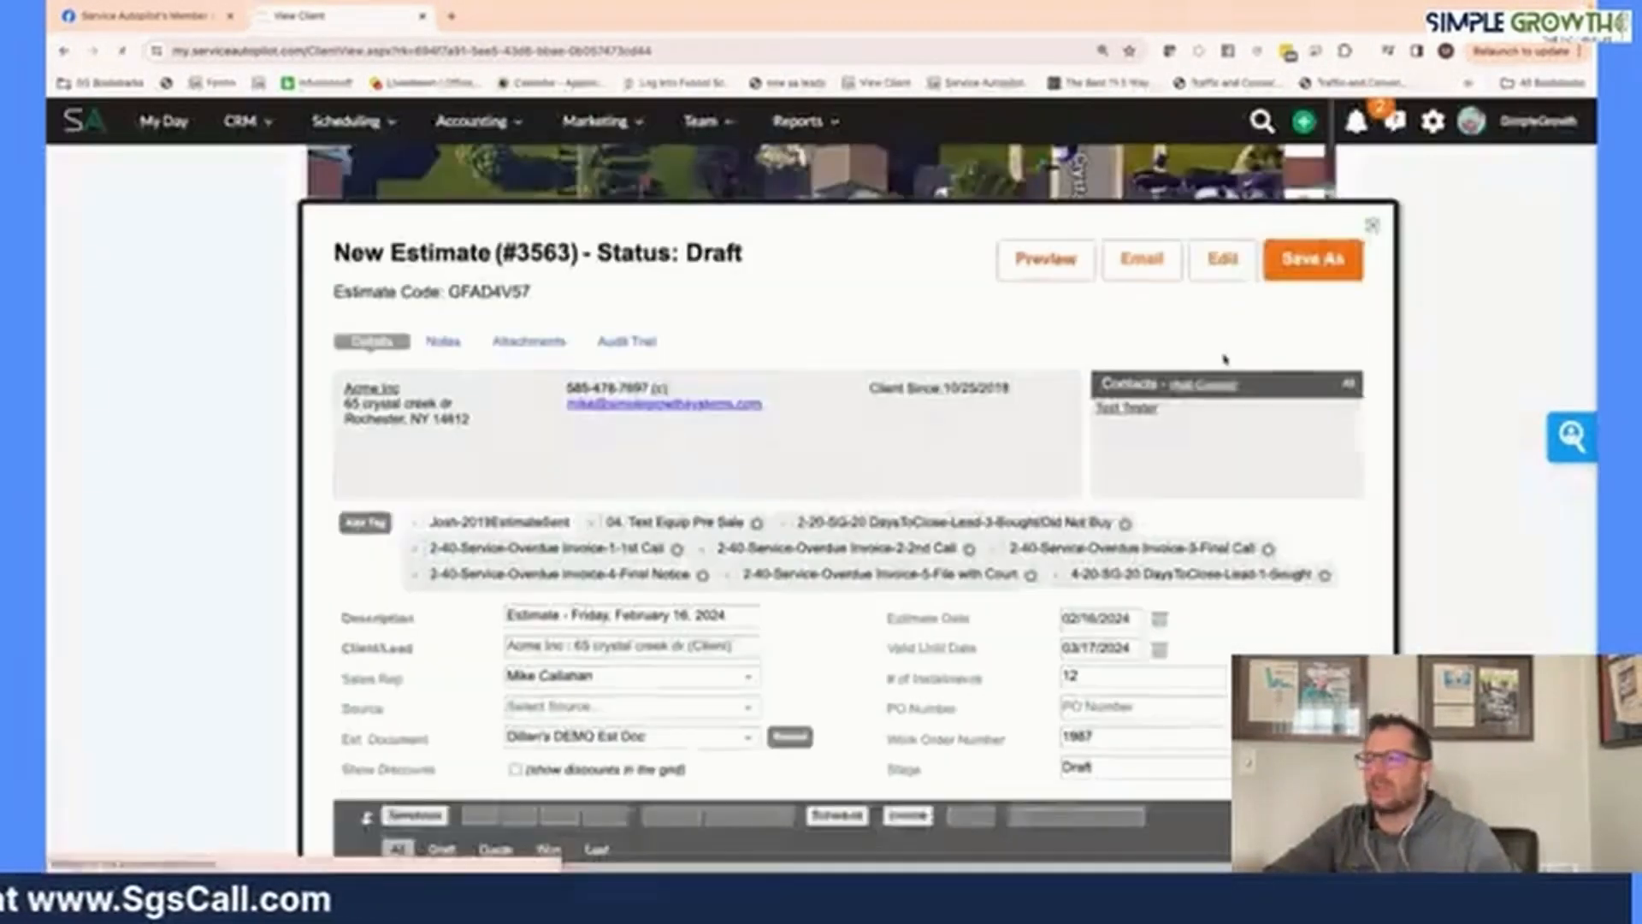
Step: Insert an image block below the SimpleGrowth Estimate Template block, with a title block directly above the image
left_click(141, 15)
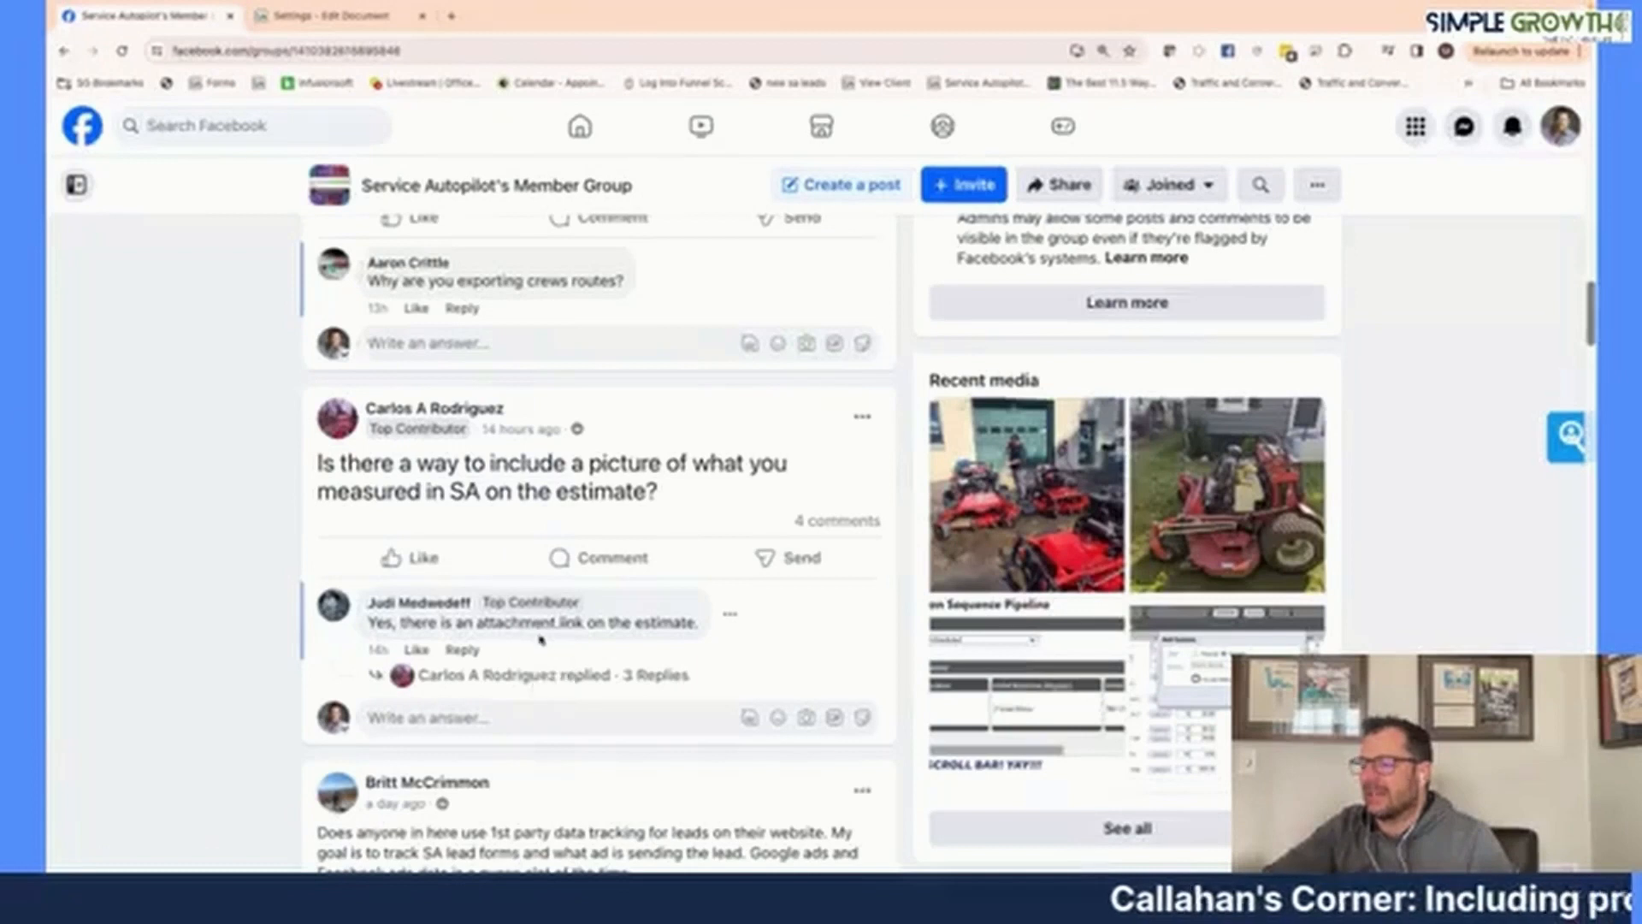
left_click(323, 19)
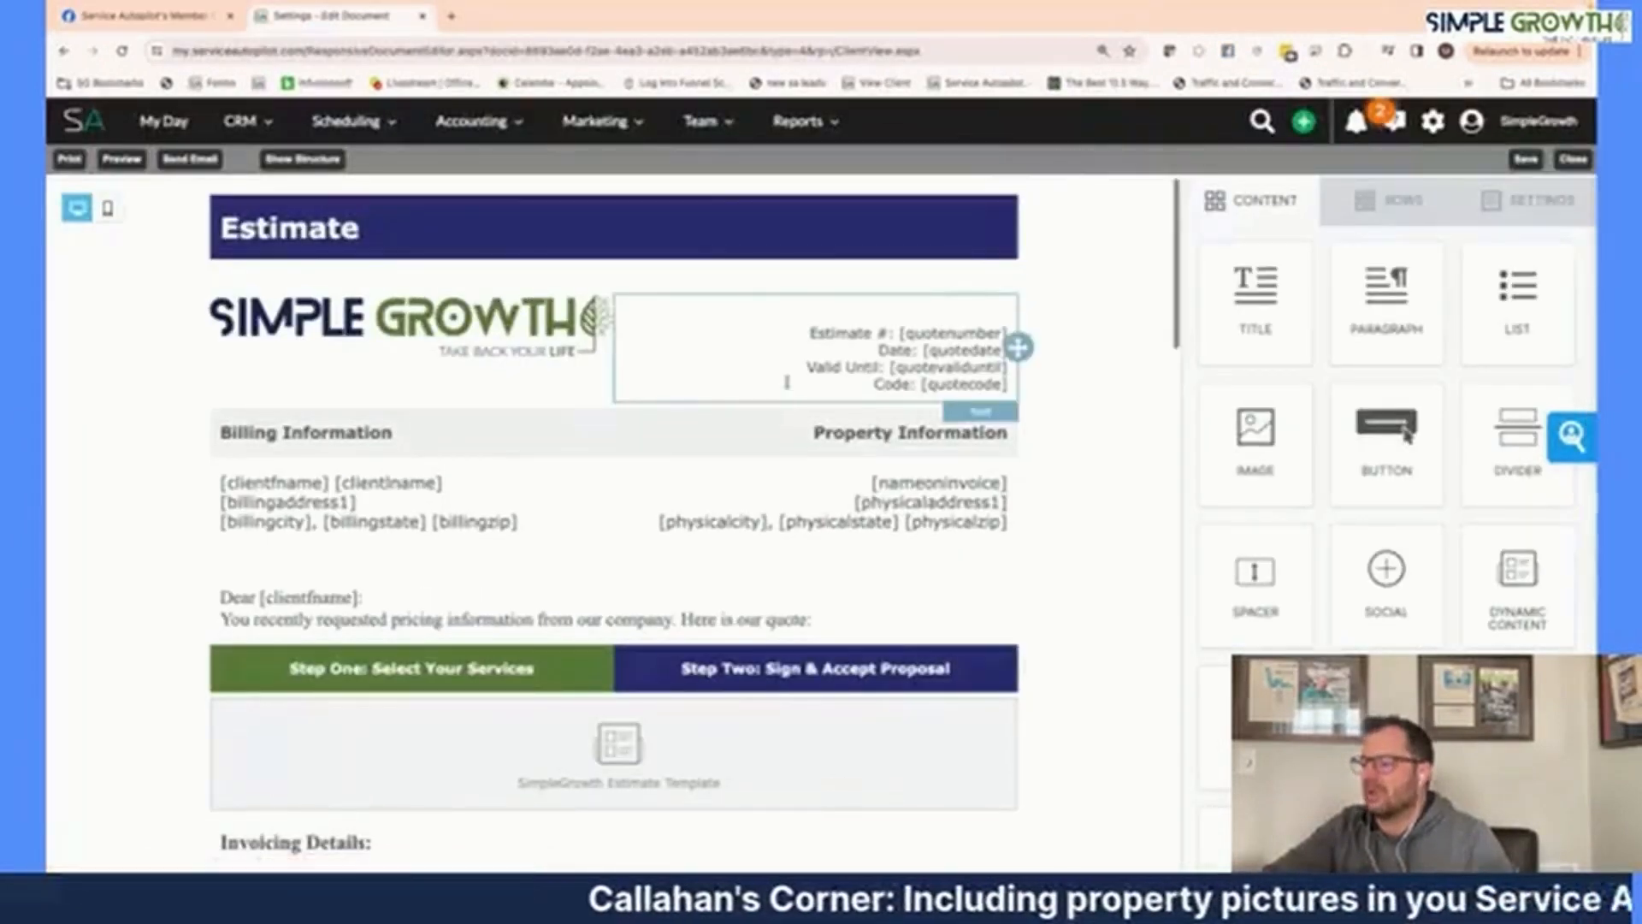
scroll(787, 381, "down", 3)
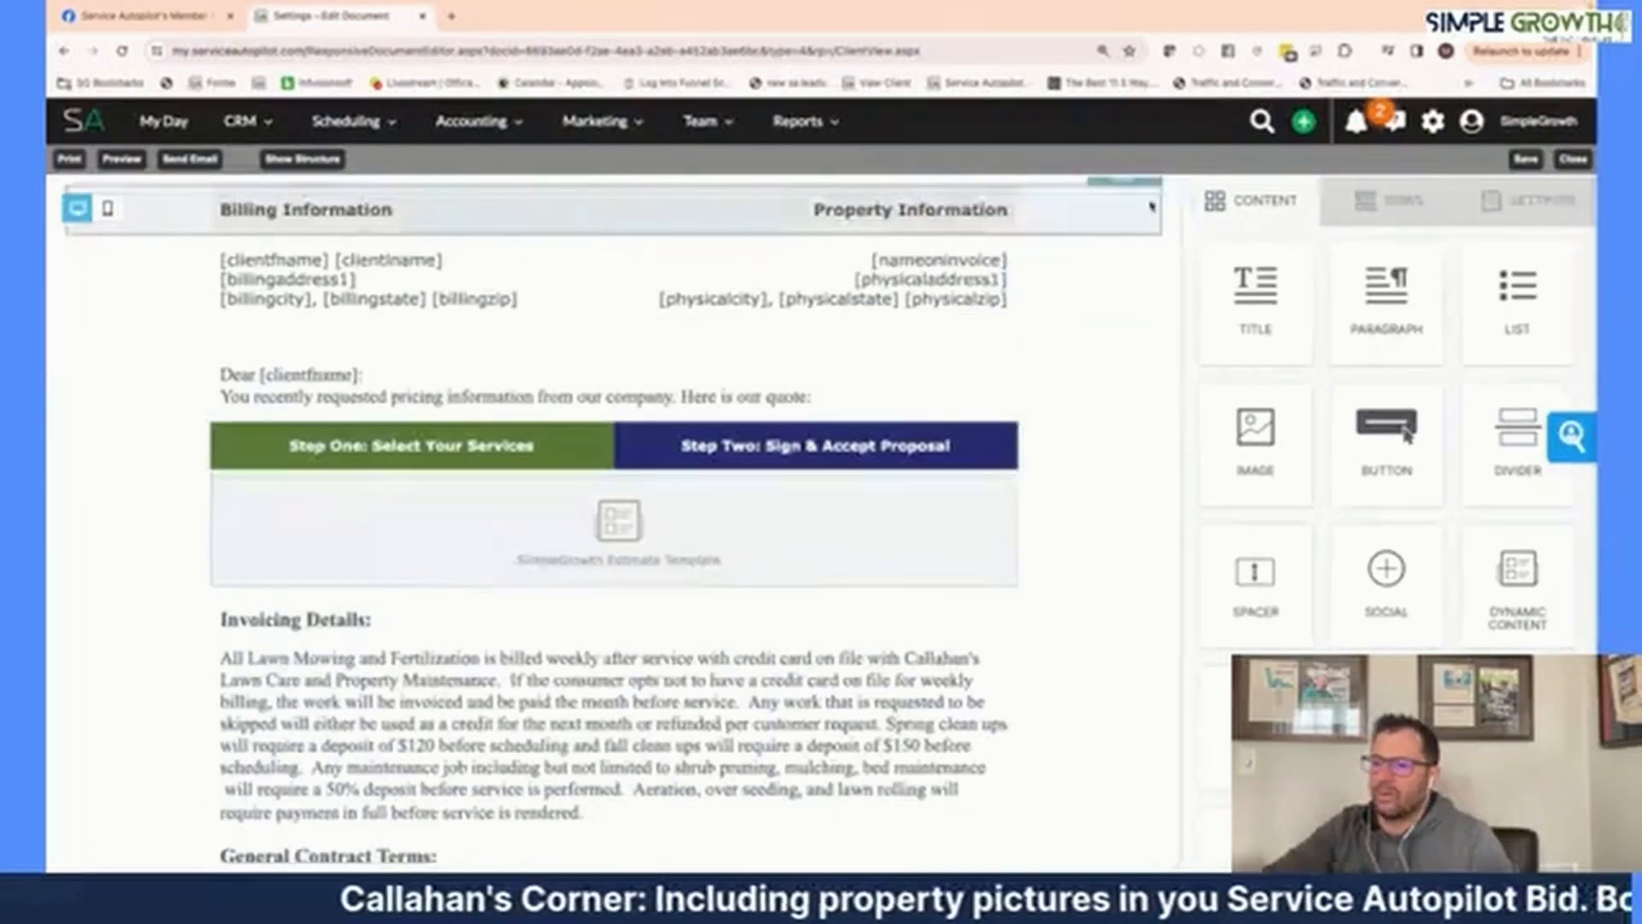
left_click_drag(1256, 428, 898, 659)
scroll(885, 594, "down", 2)
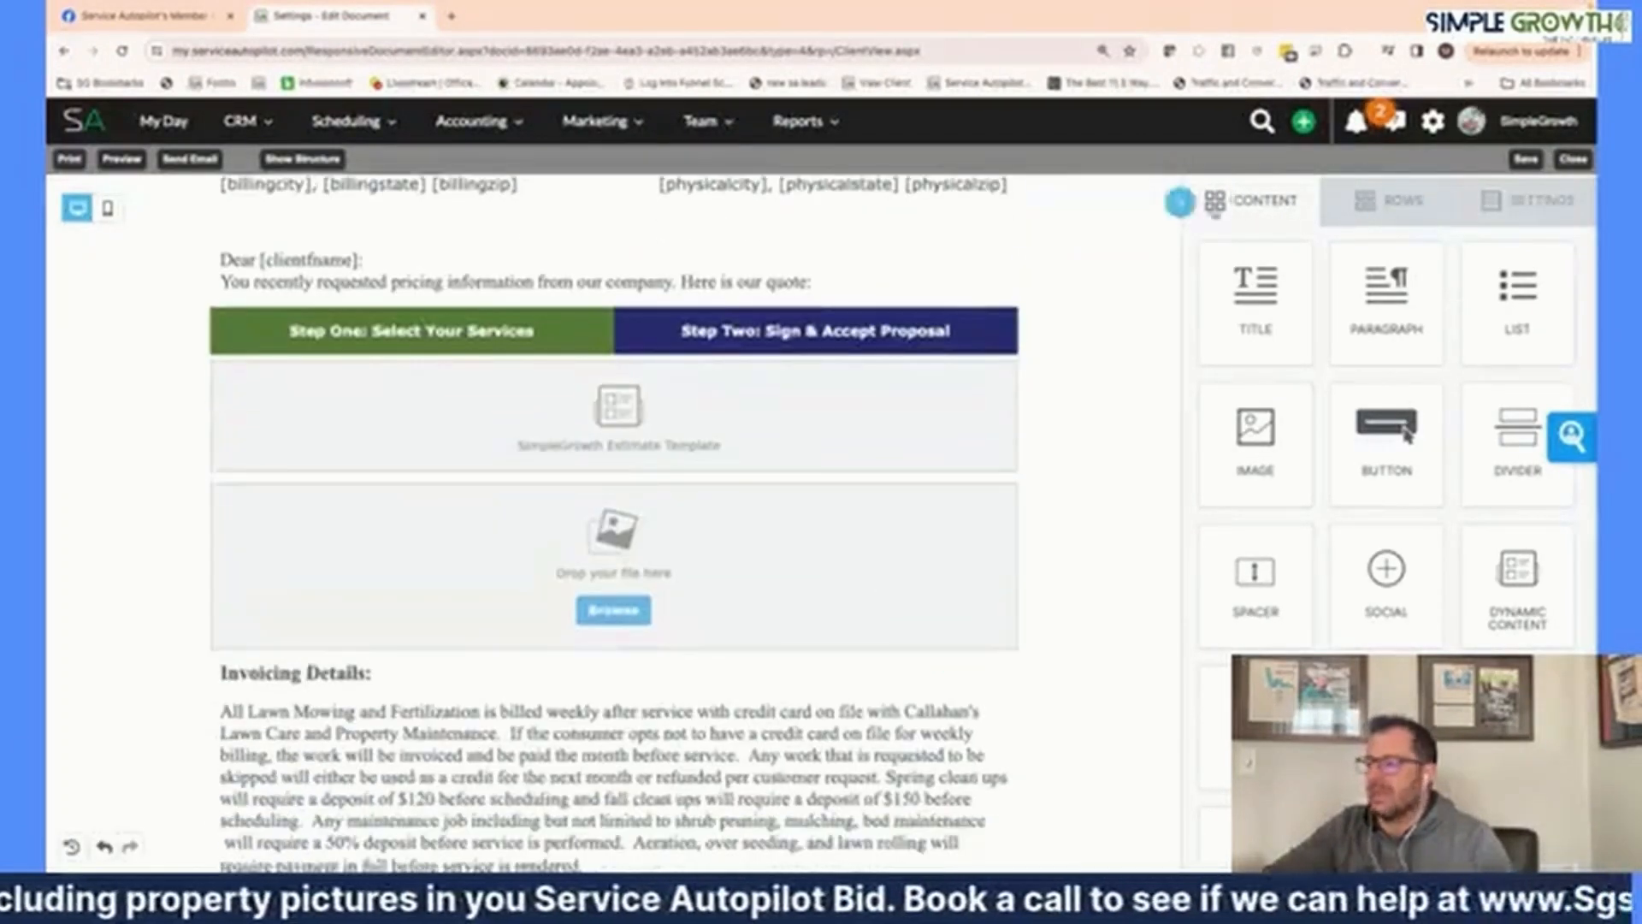
left_click_drag(1275, 298, 668, 532)
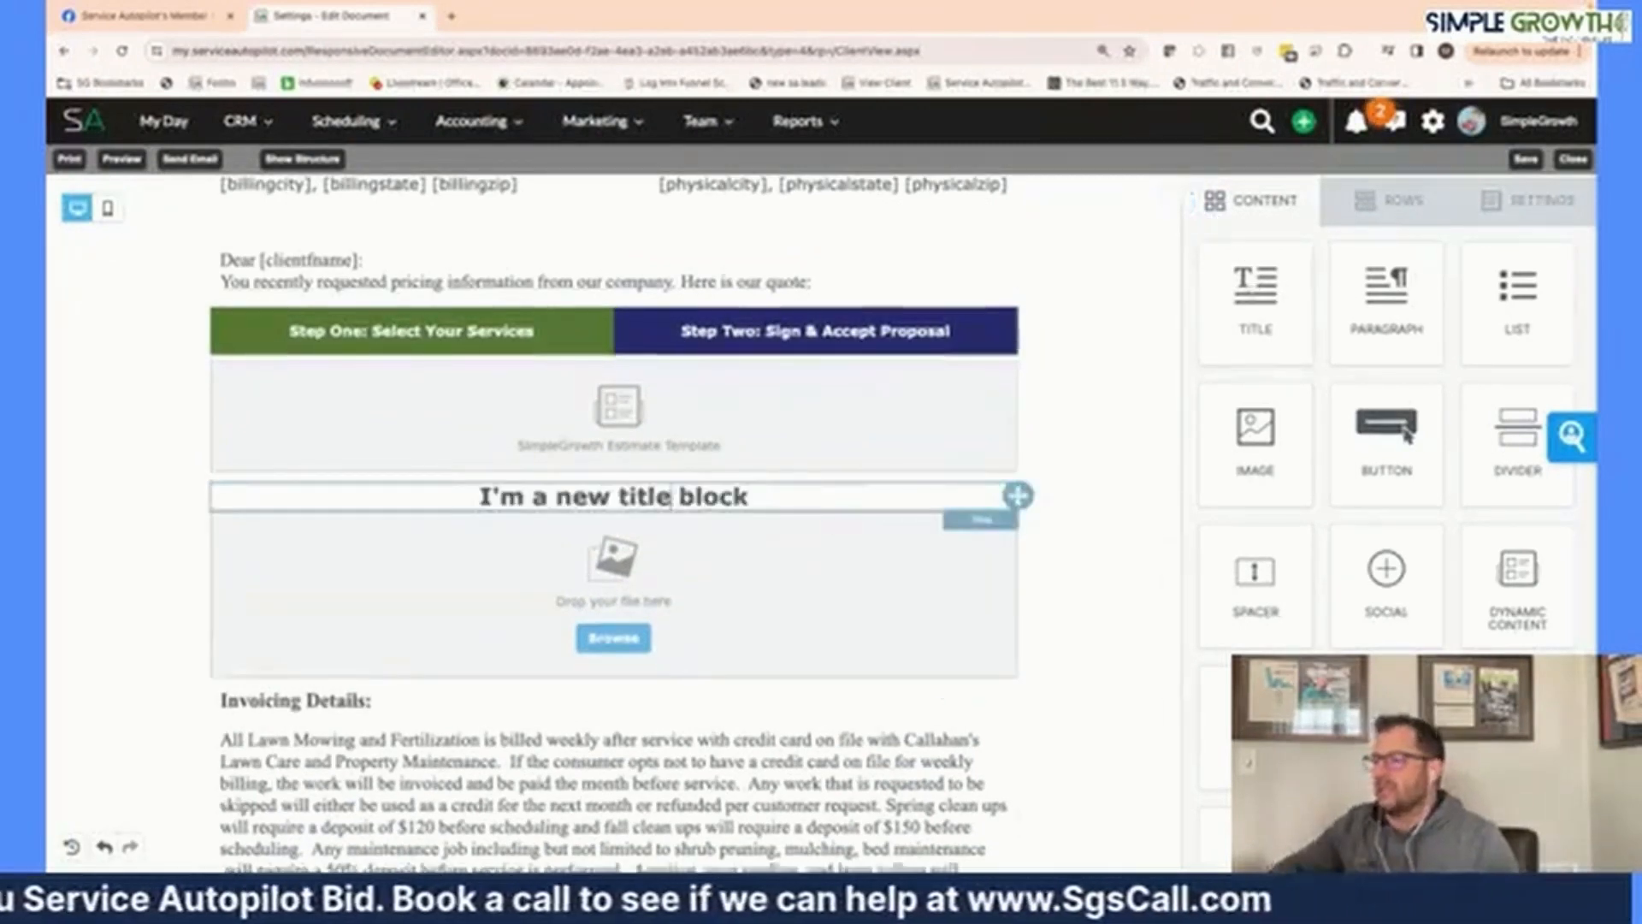
Step: Replace the title block's placeholder text with "Property area to be serviced"
triple_click(672, 496)
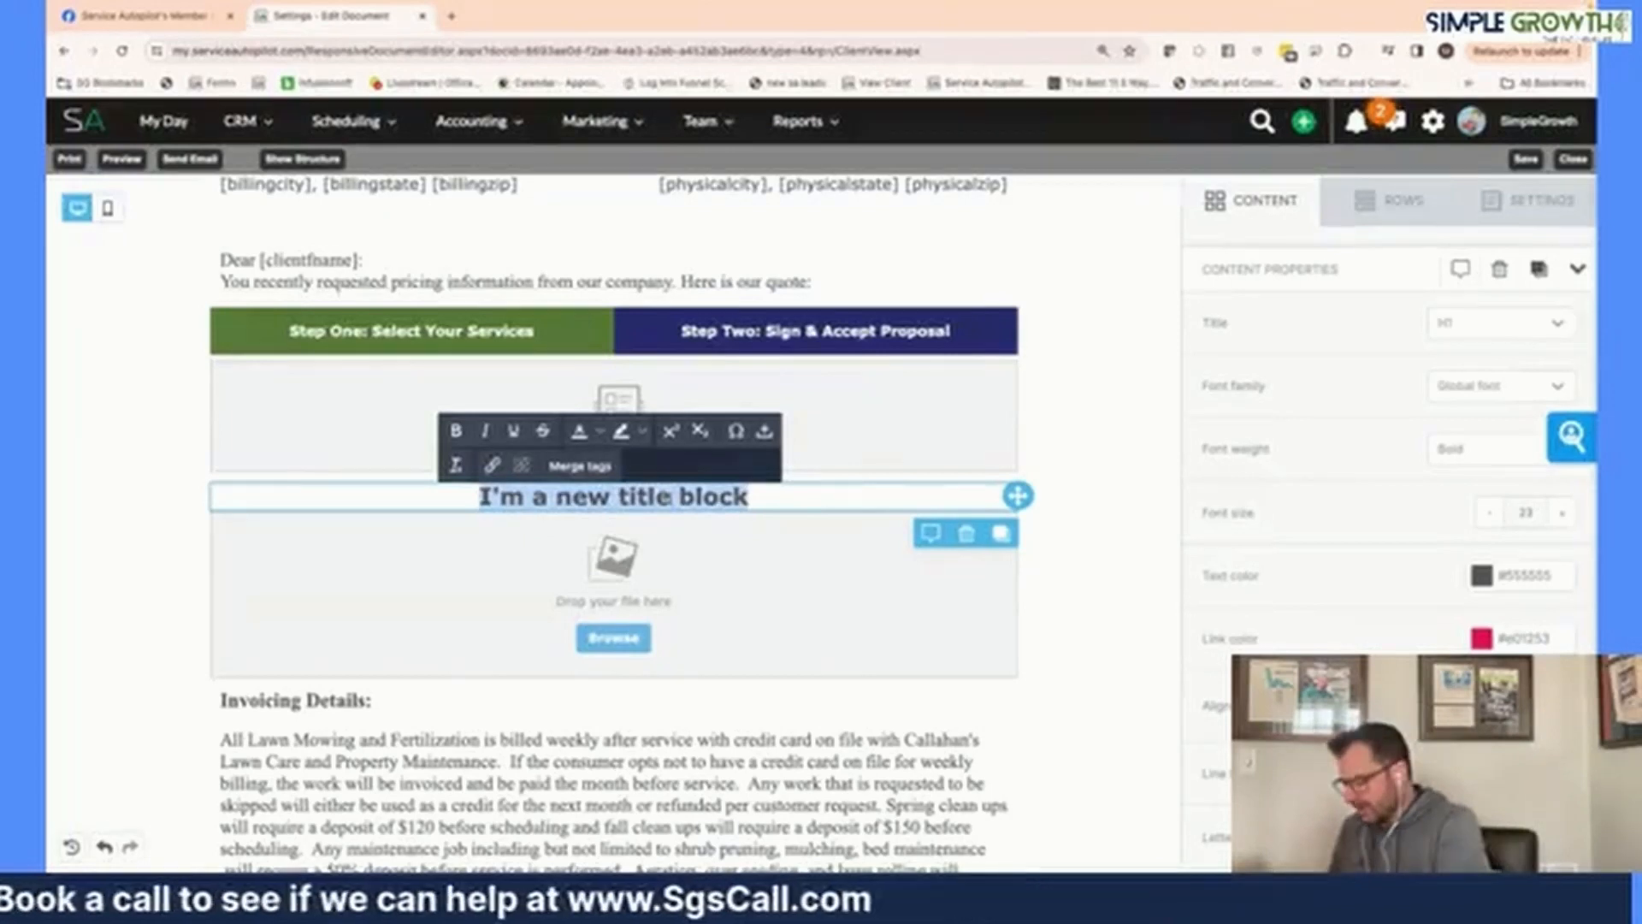
type("Srevice")
key("BackSpace")
key("BackSpace")
key("BackSpace")
key("BackSpace")
key("BackSpace")
key("BackSpace")
key("BackSpace")
type("Propertyy")
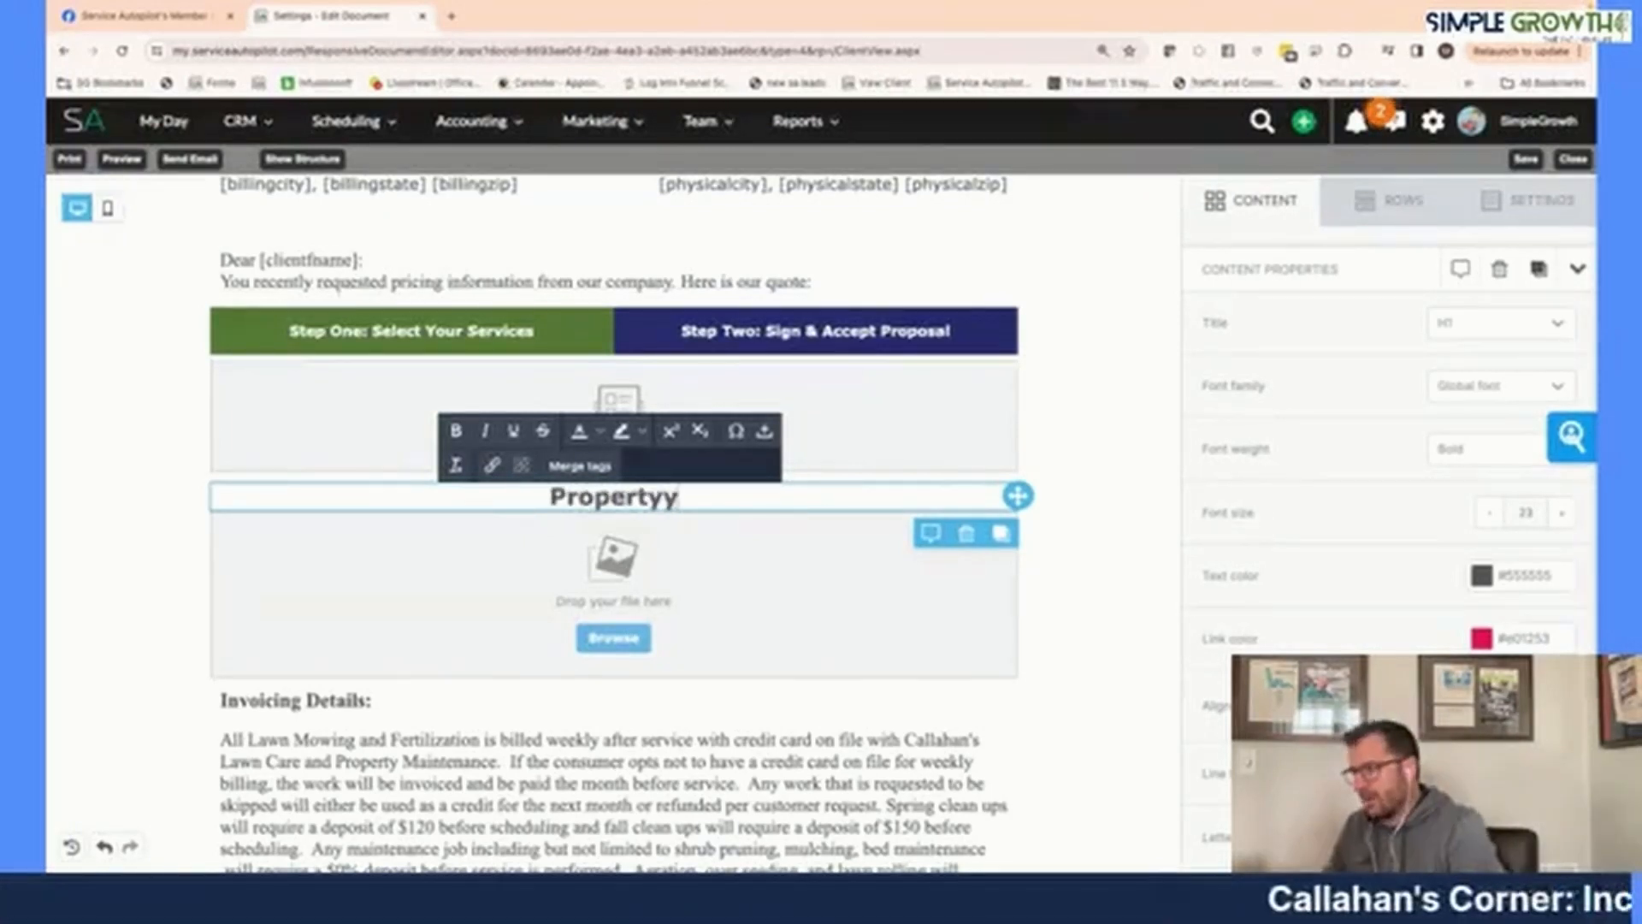
key("BackSpace")
type("y area")
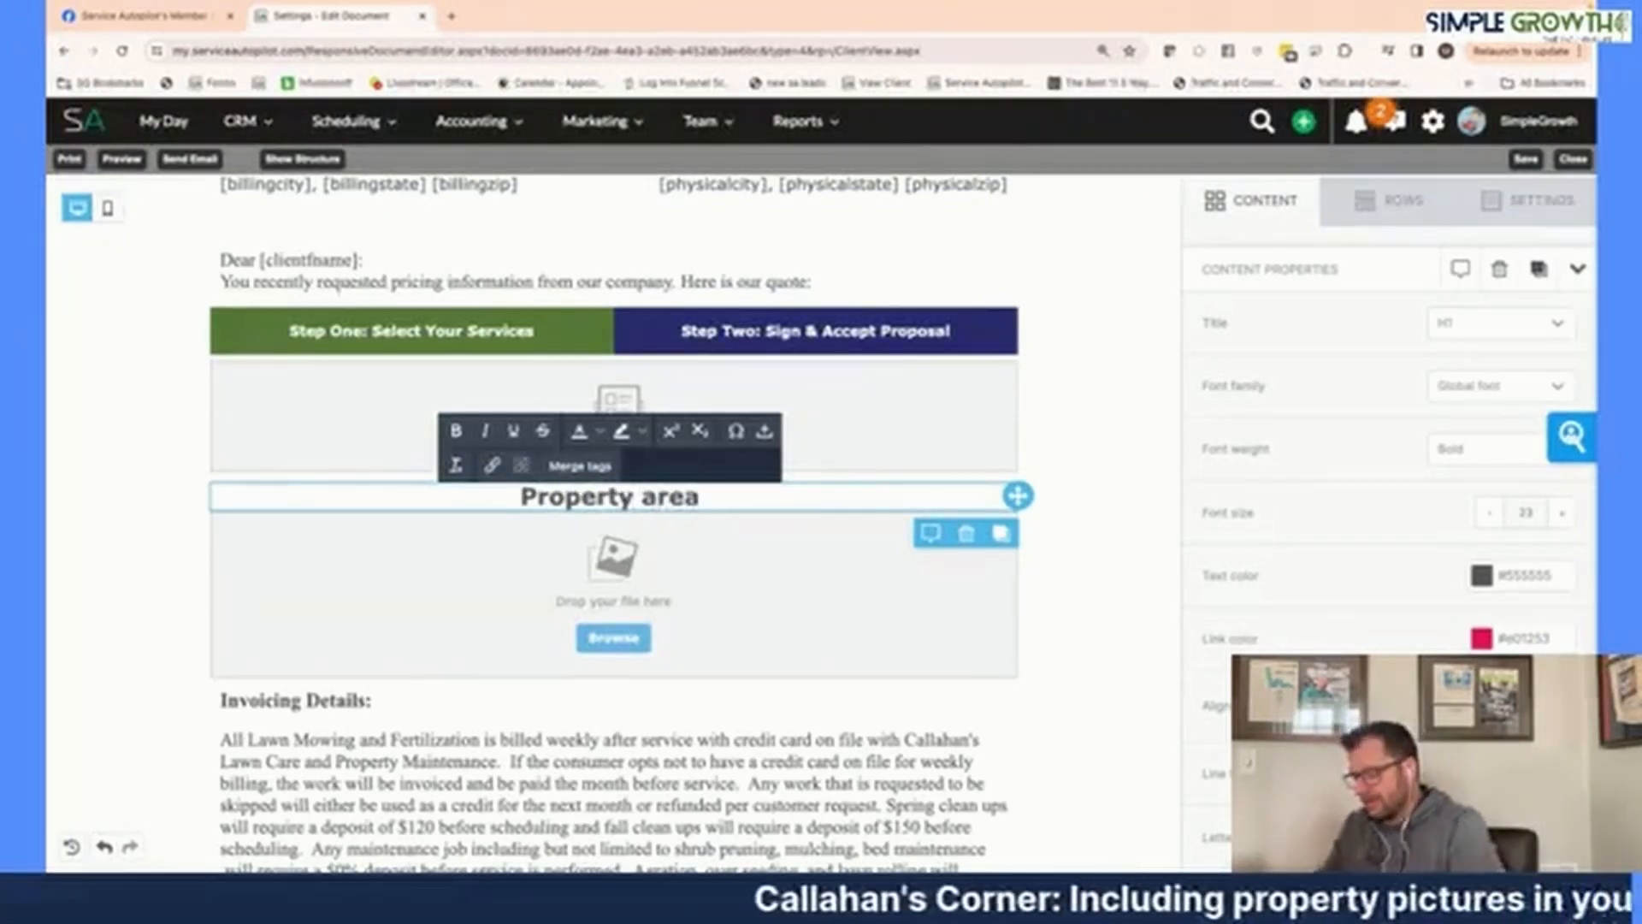
type(" to be services")
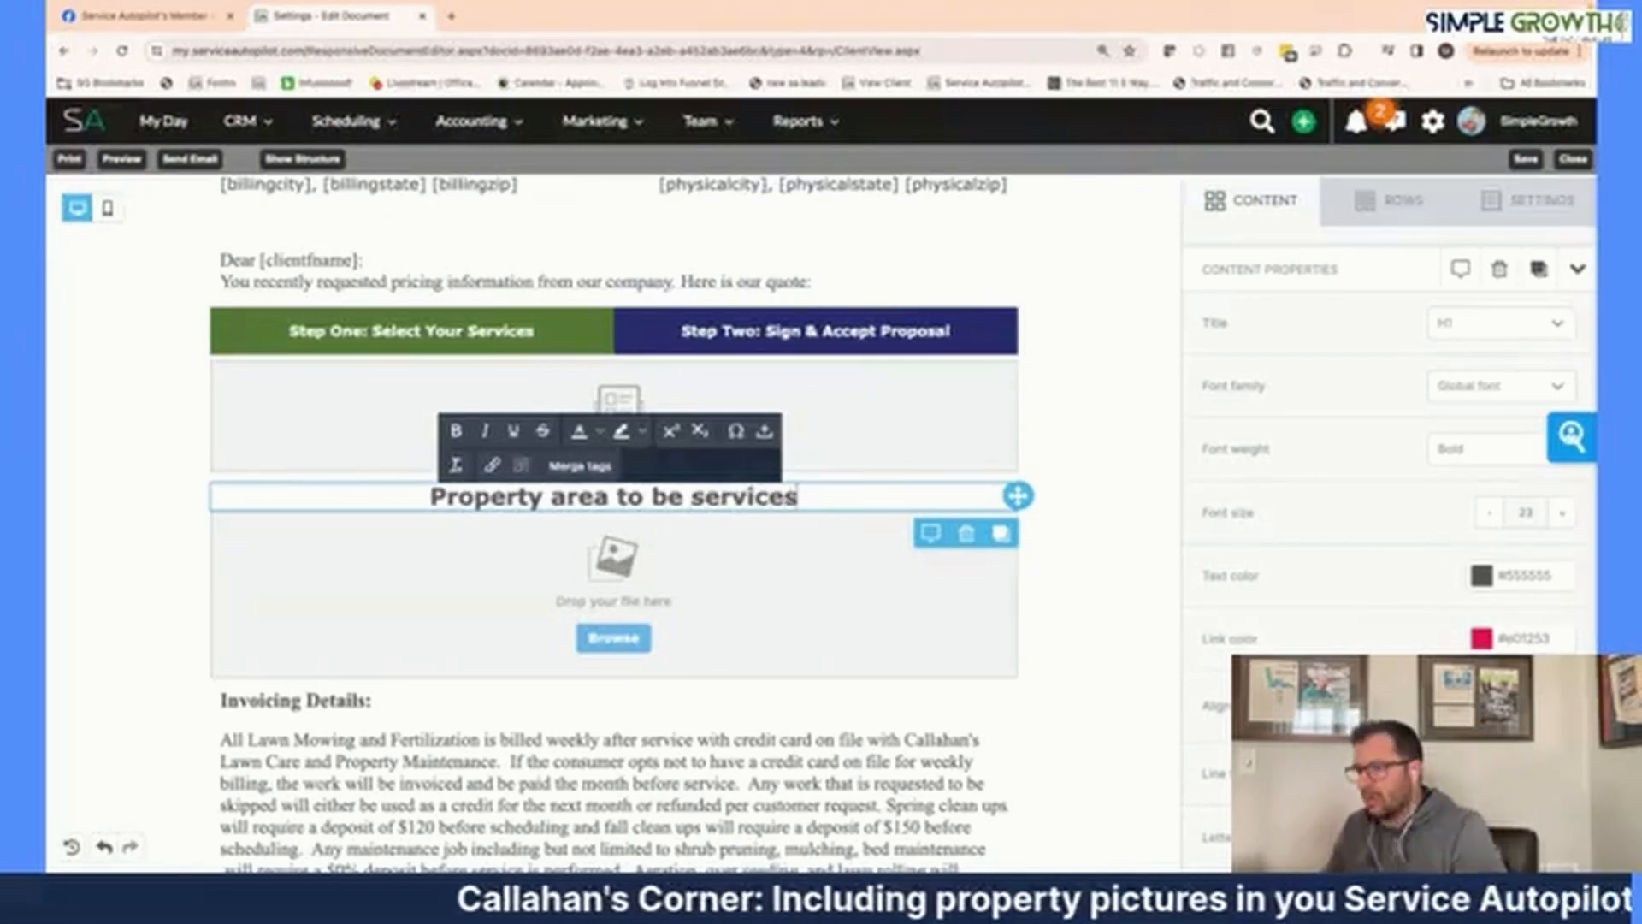
key("BackSpace")
type("d")
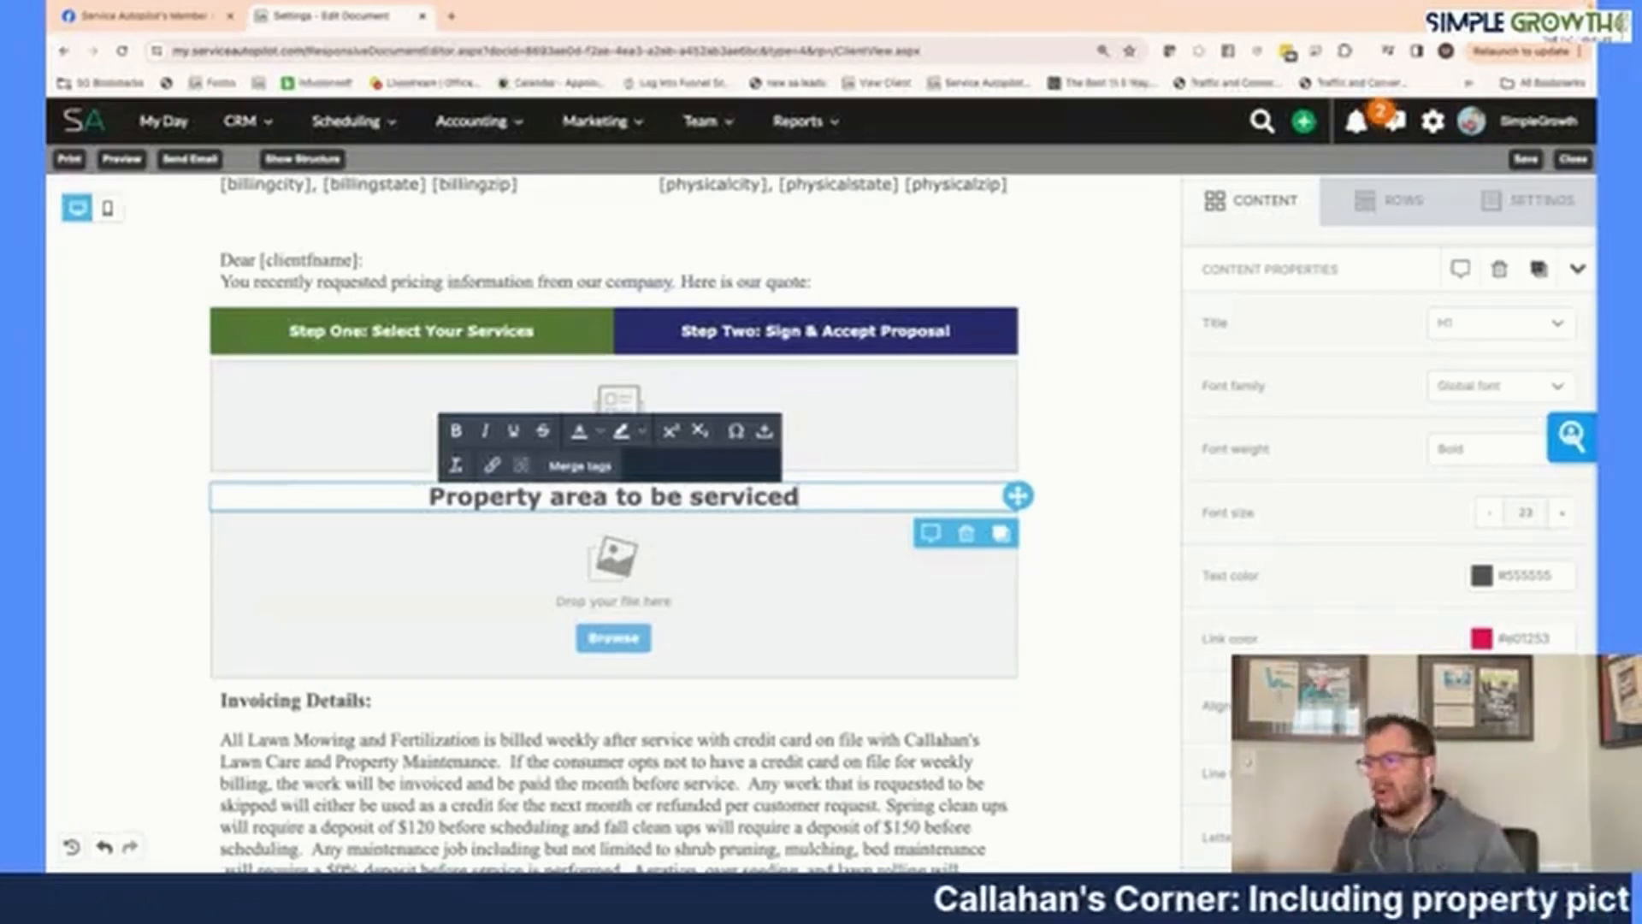
Step: Try to upload today's Snagit capture from Downloads into the image block below the title
left_click(613, 638)
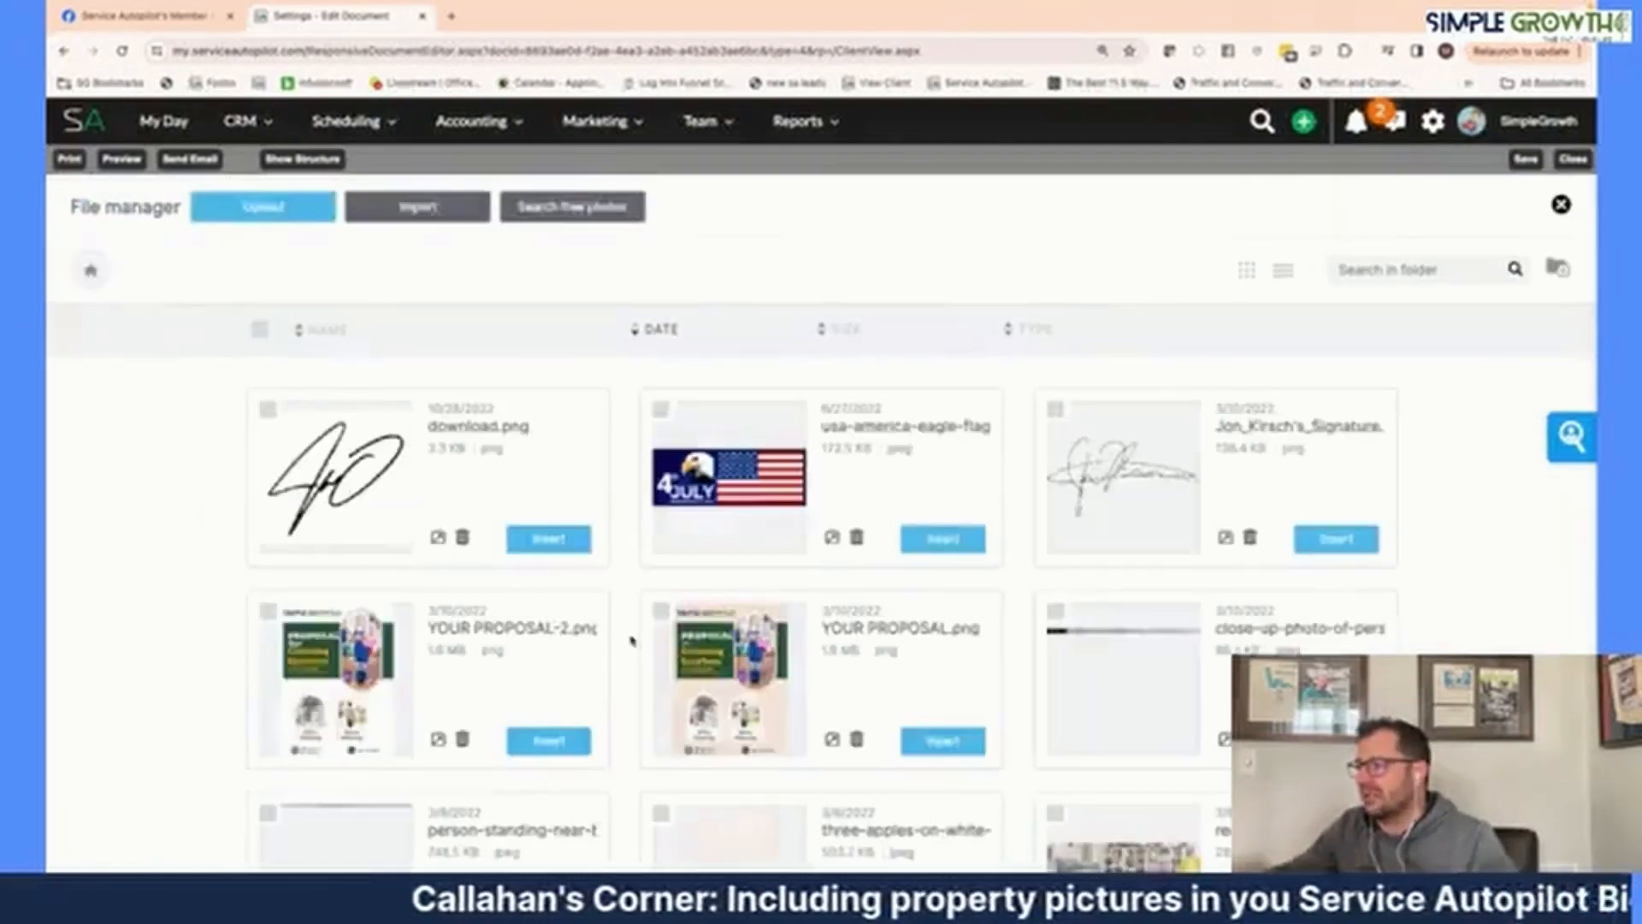
left_click(257, 209)
left_click(710, 327)
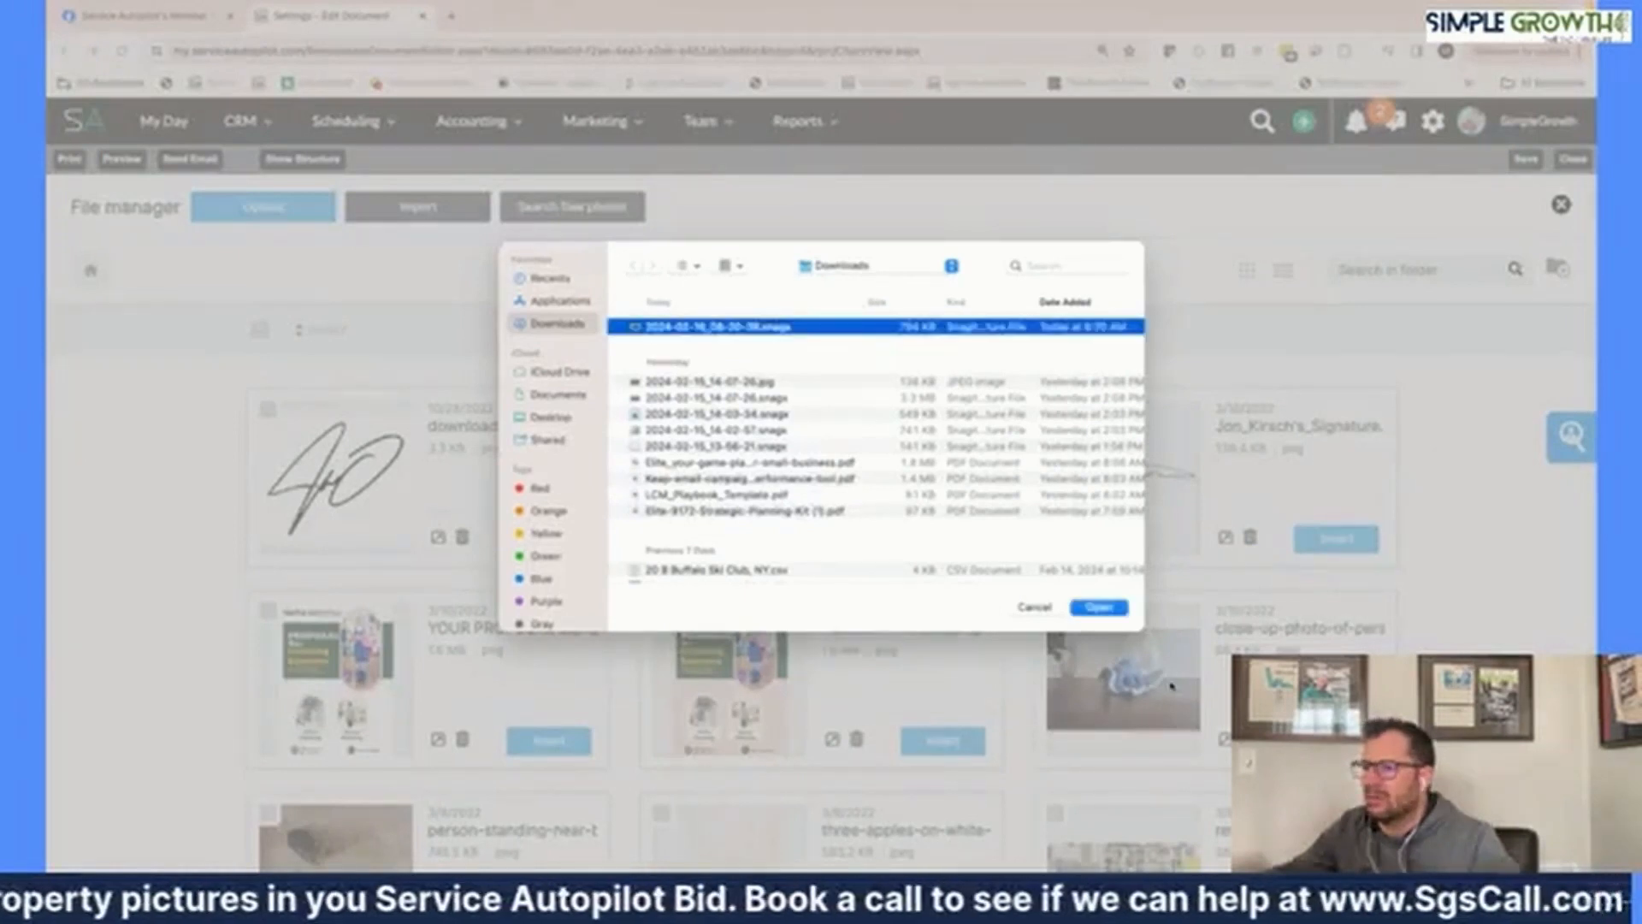
left_click(1099, 608)
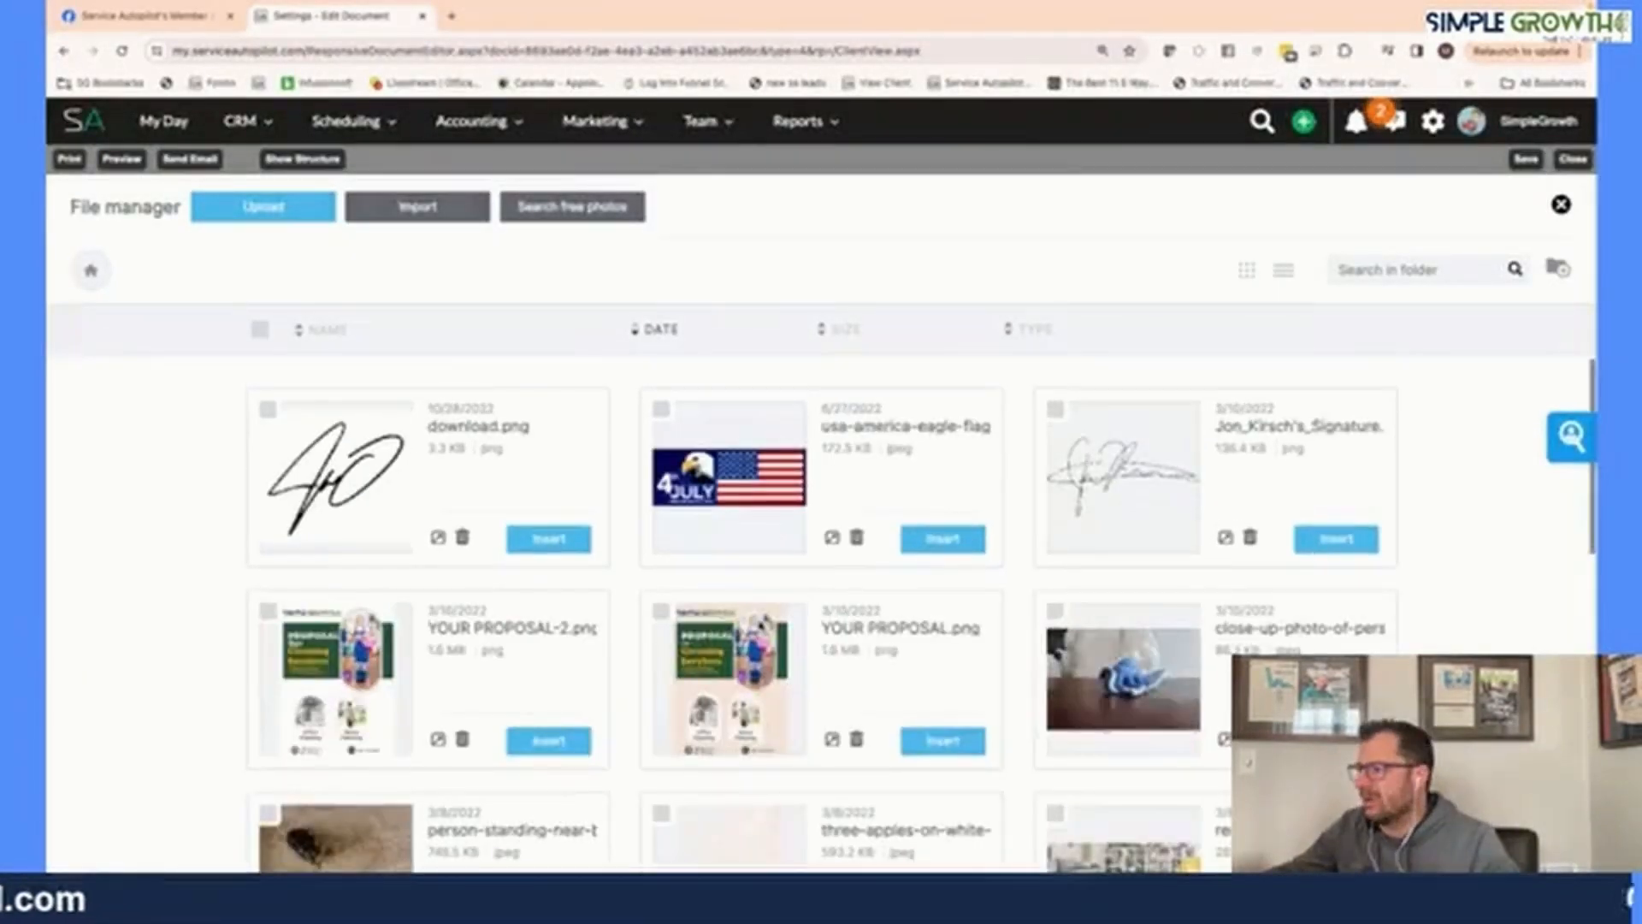
left_click(263, 206)
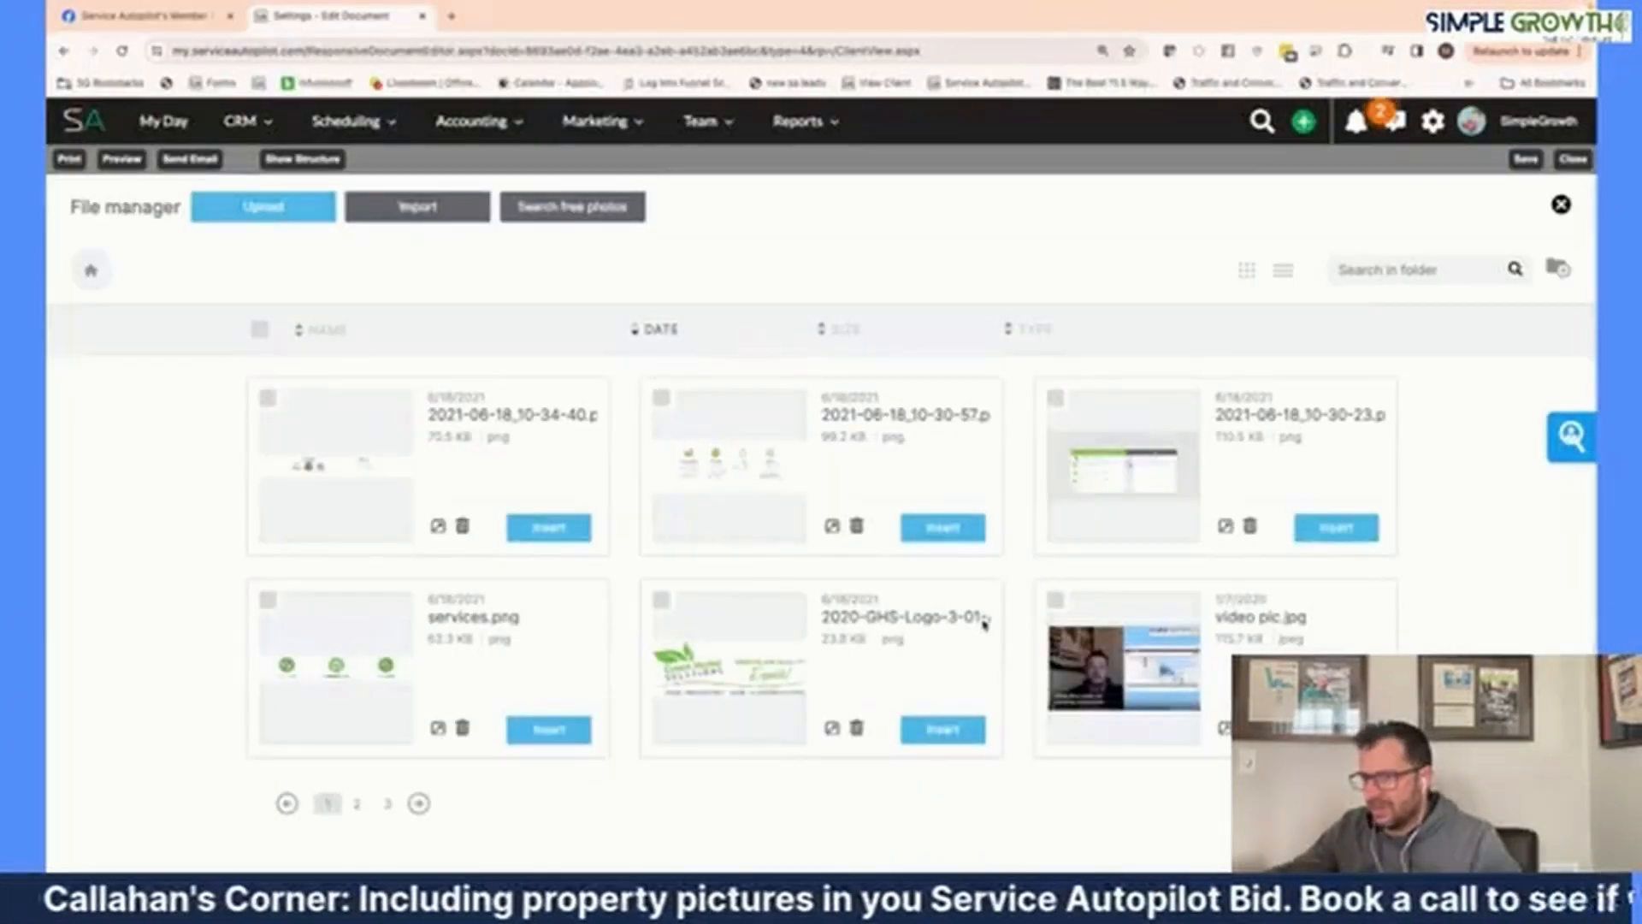
Step: Insert brown_lawn.jpg from the existing library into the image block and set its width to 40%
scroll(984, 624, "down", 3)
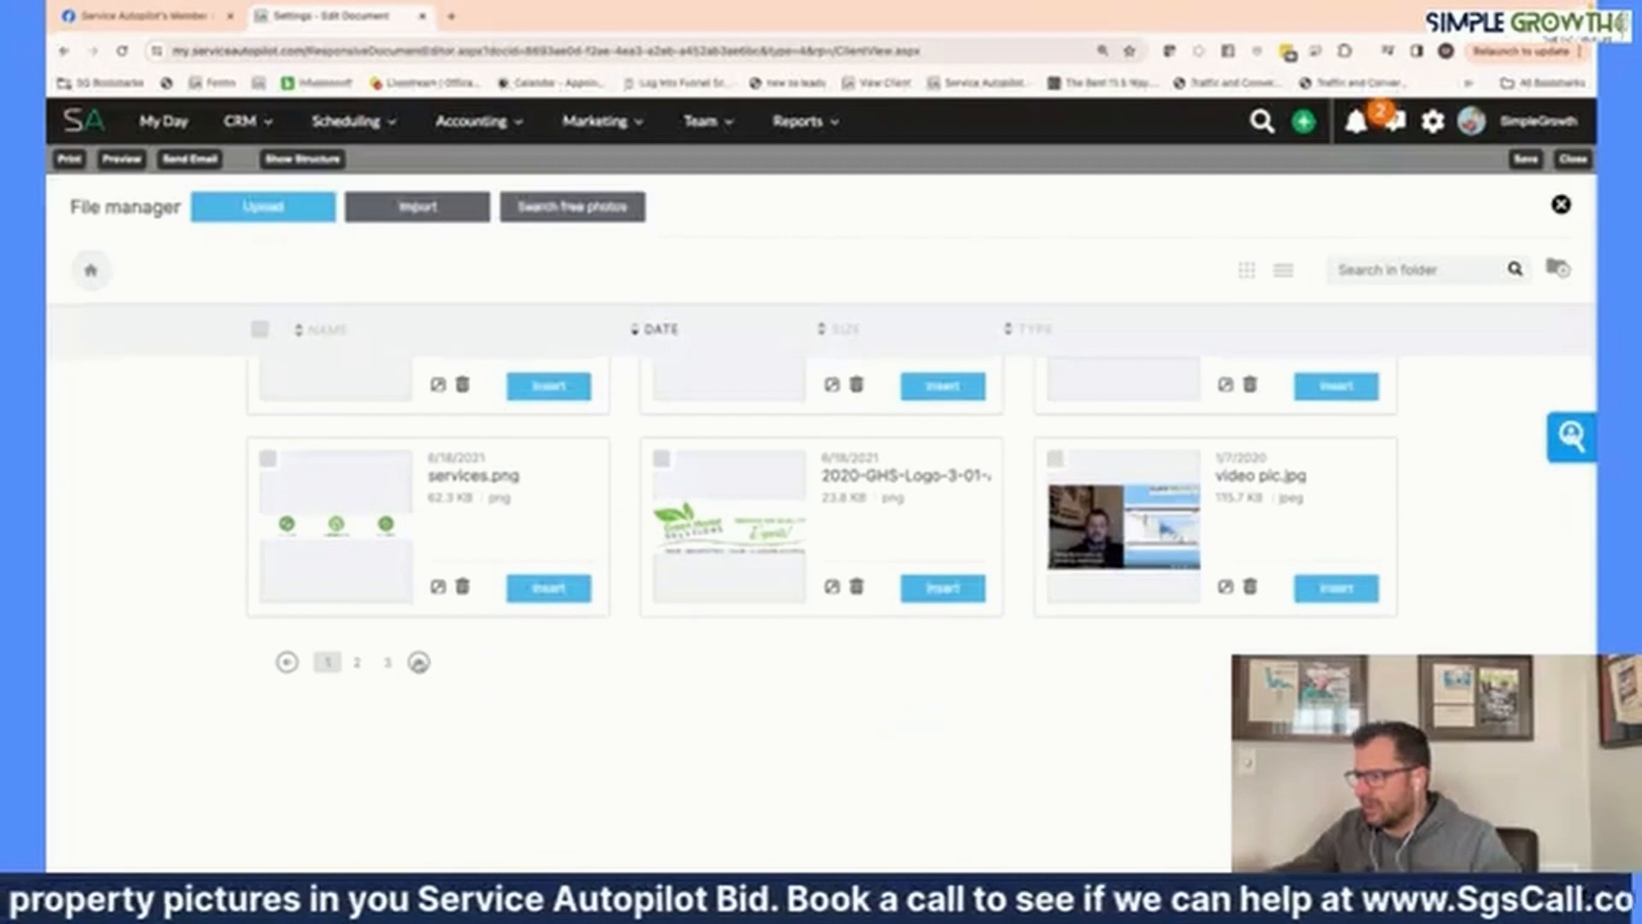
left_click(418, 662)
scroll(531, 686, "down", 10)
left_click(416, 609)
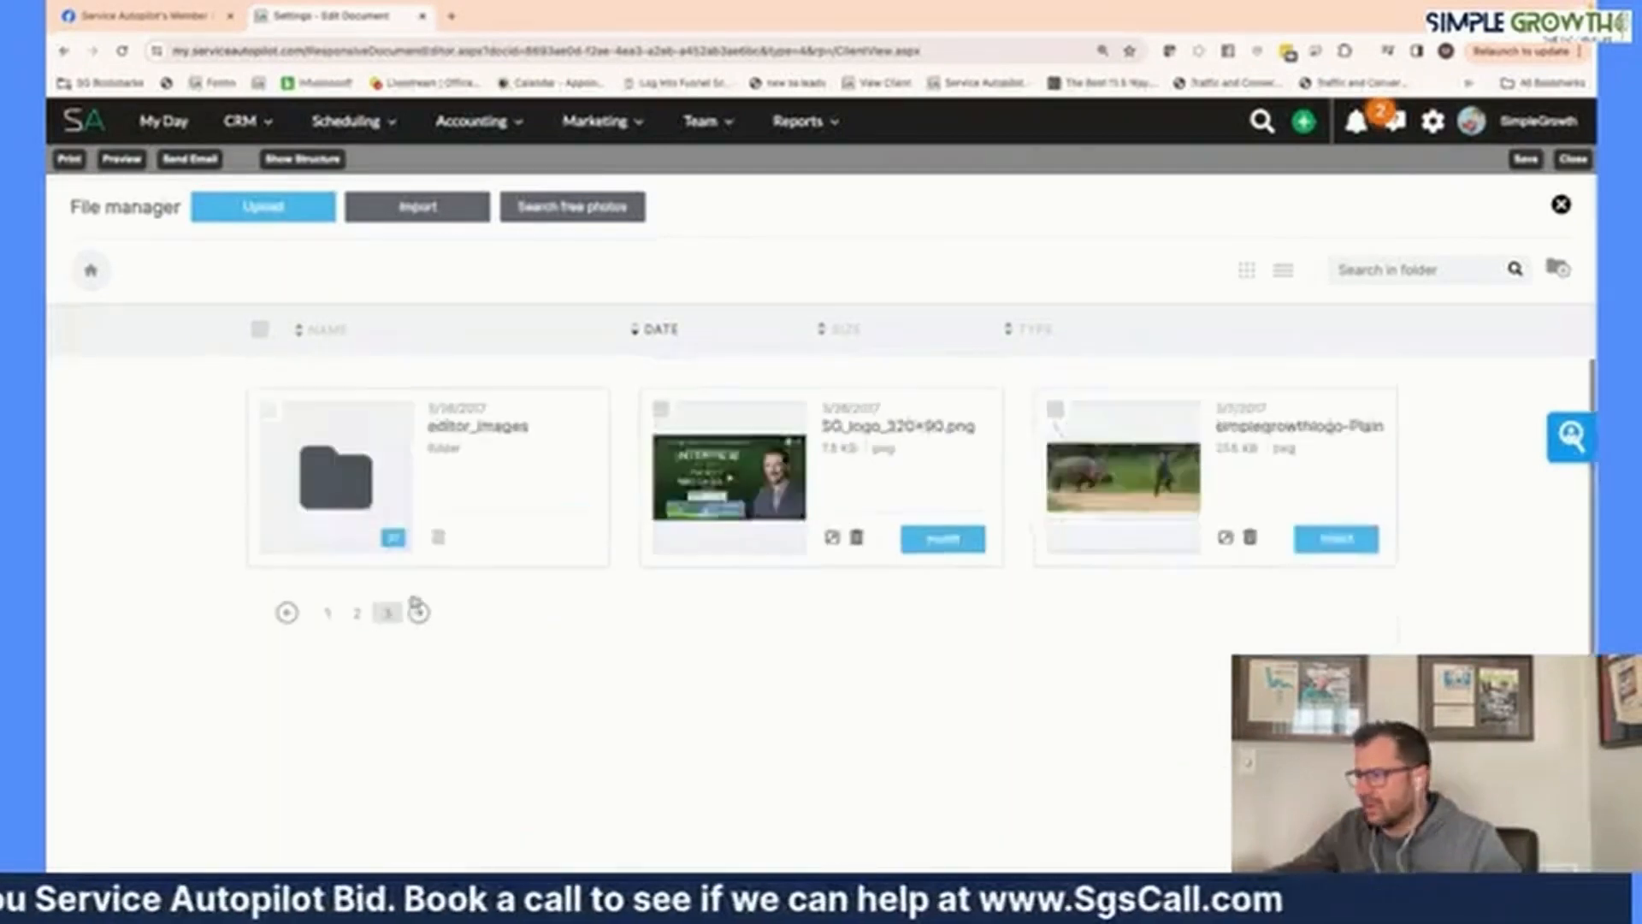
left_click(353, 603)
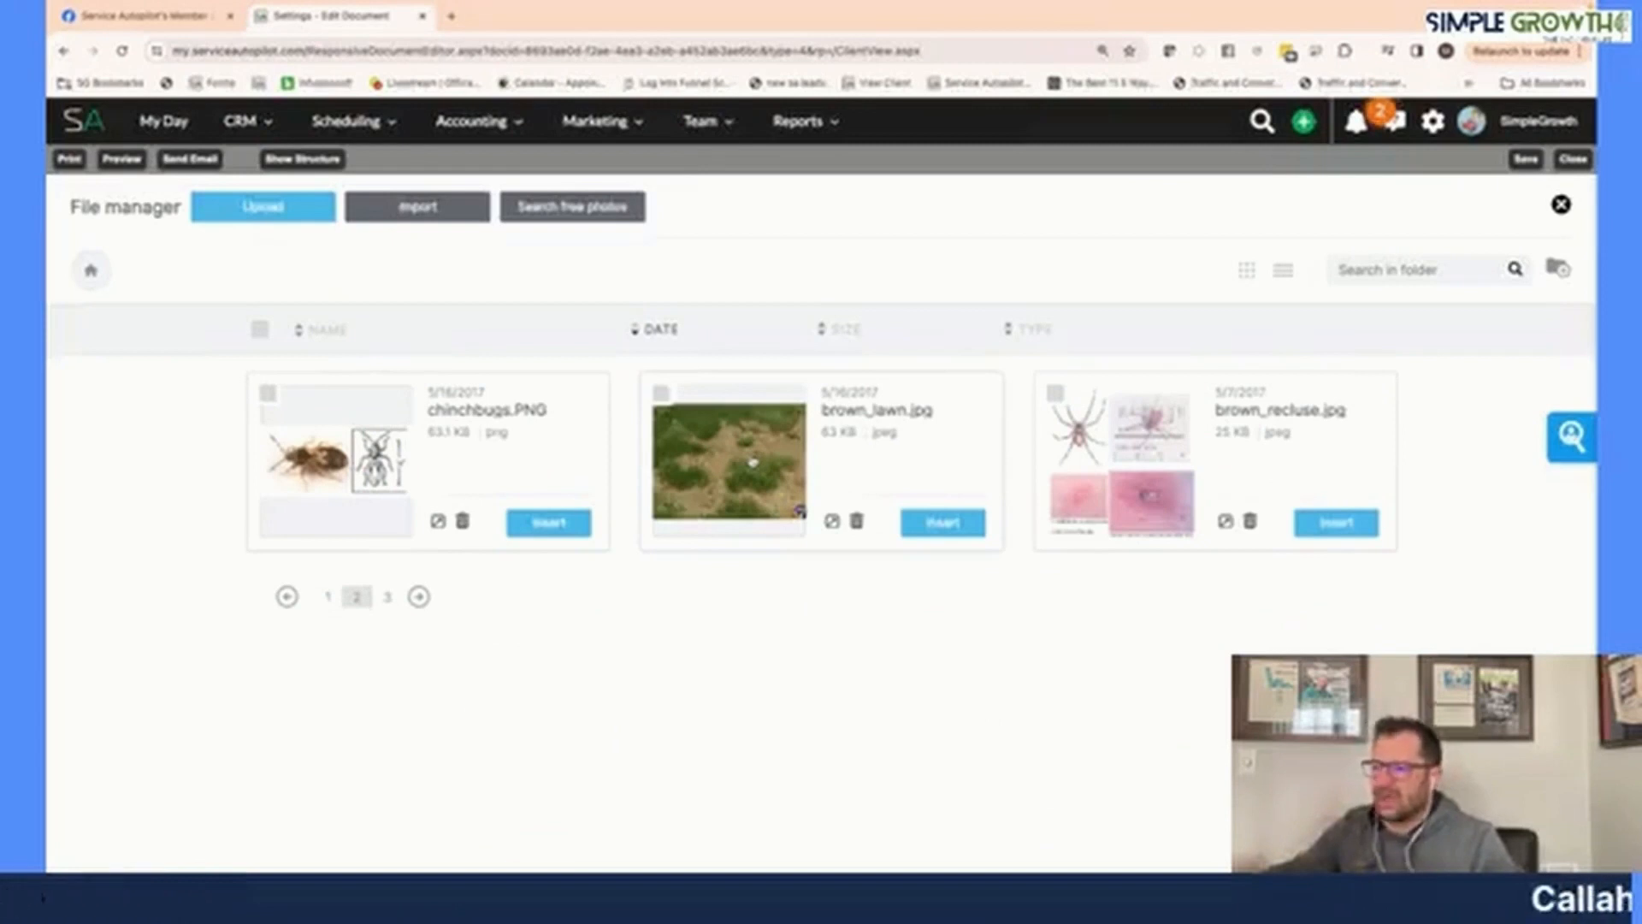
left_click(948, 524)
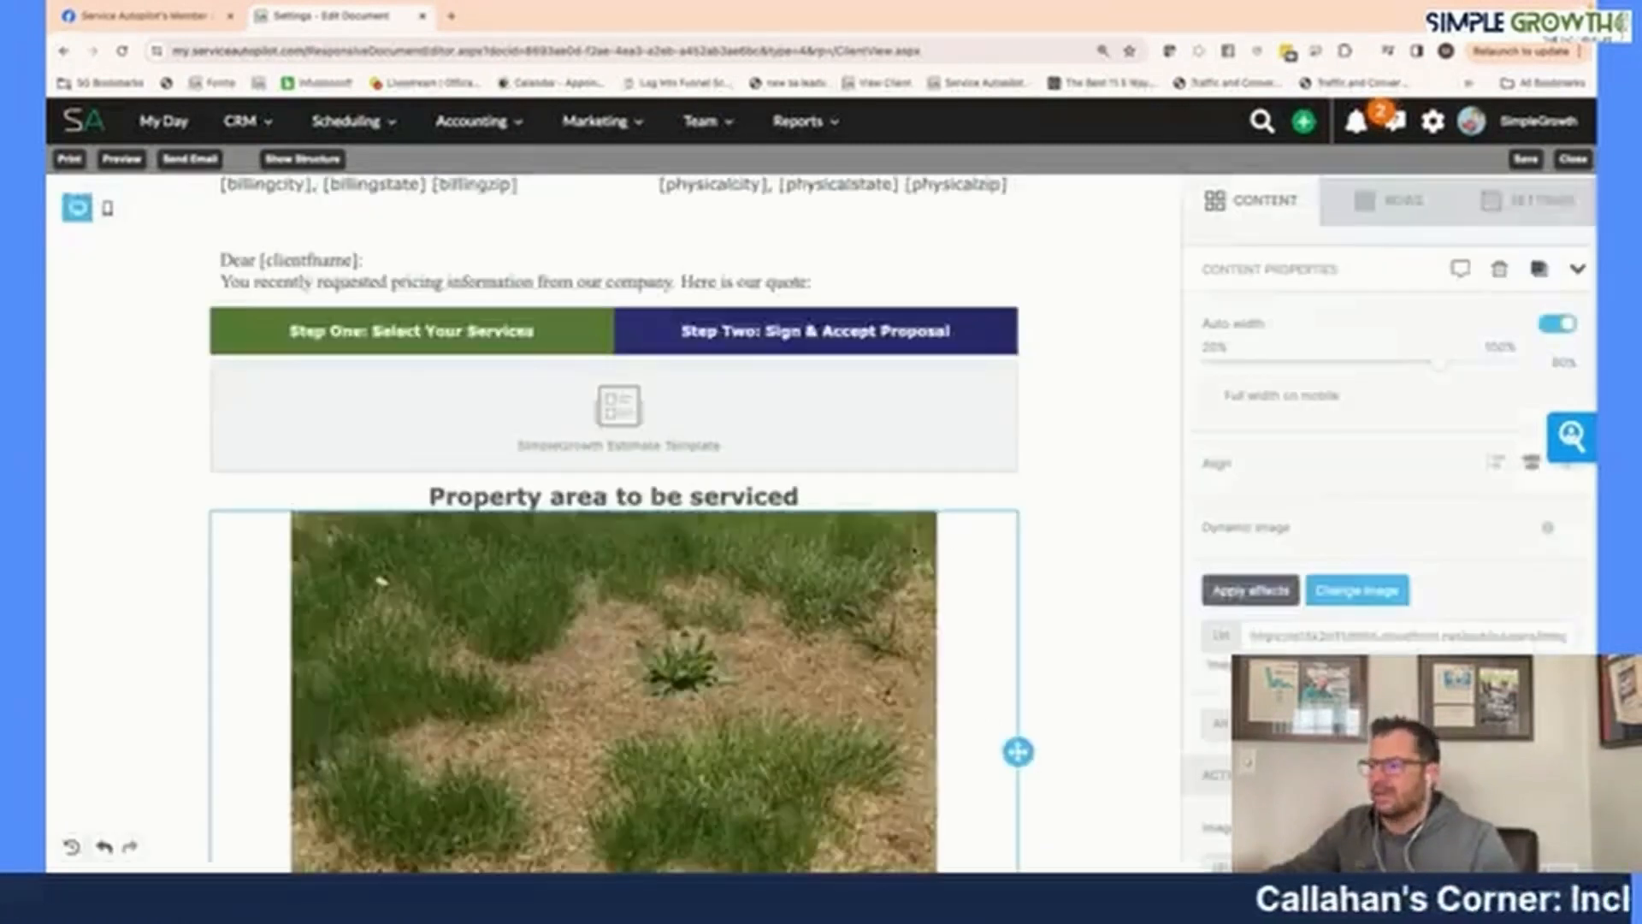
scroll(614, 514, "down", 3)
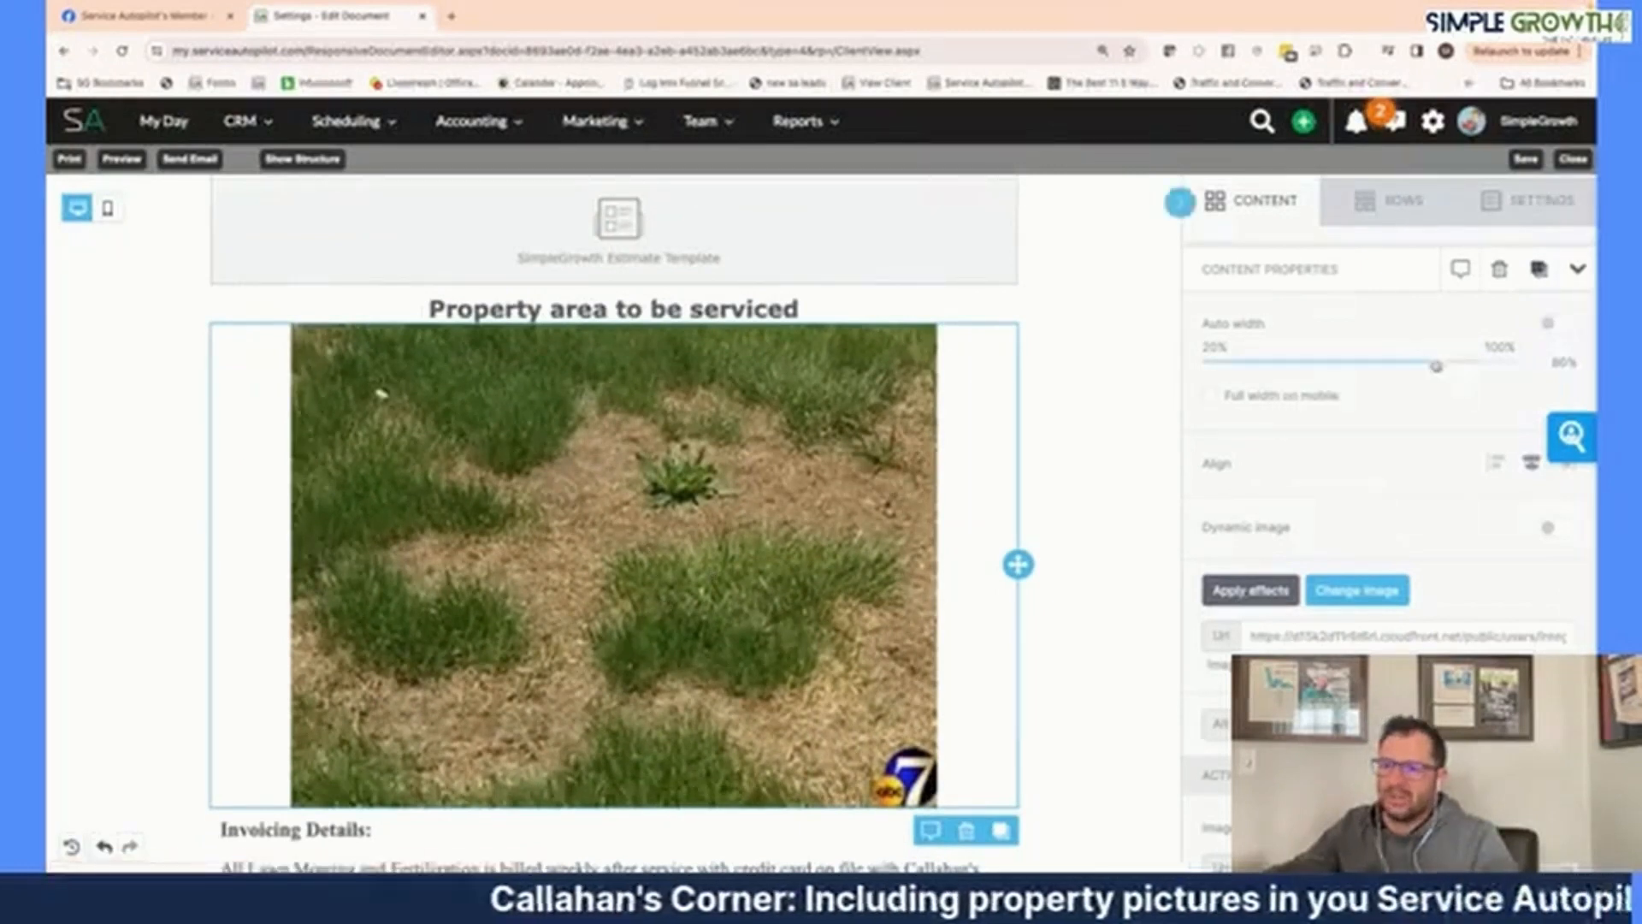
left_click_drag(1437, 366, 1280, 365)
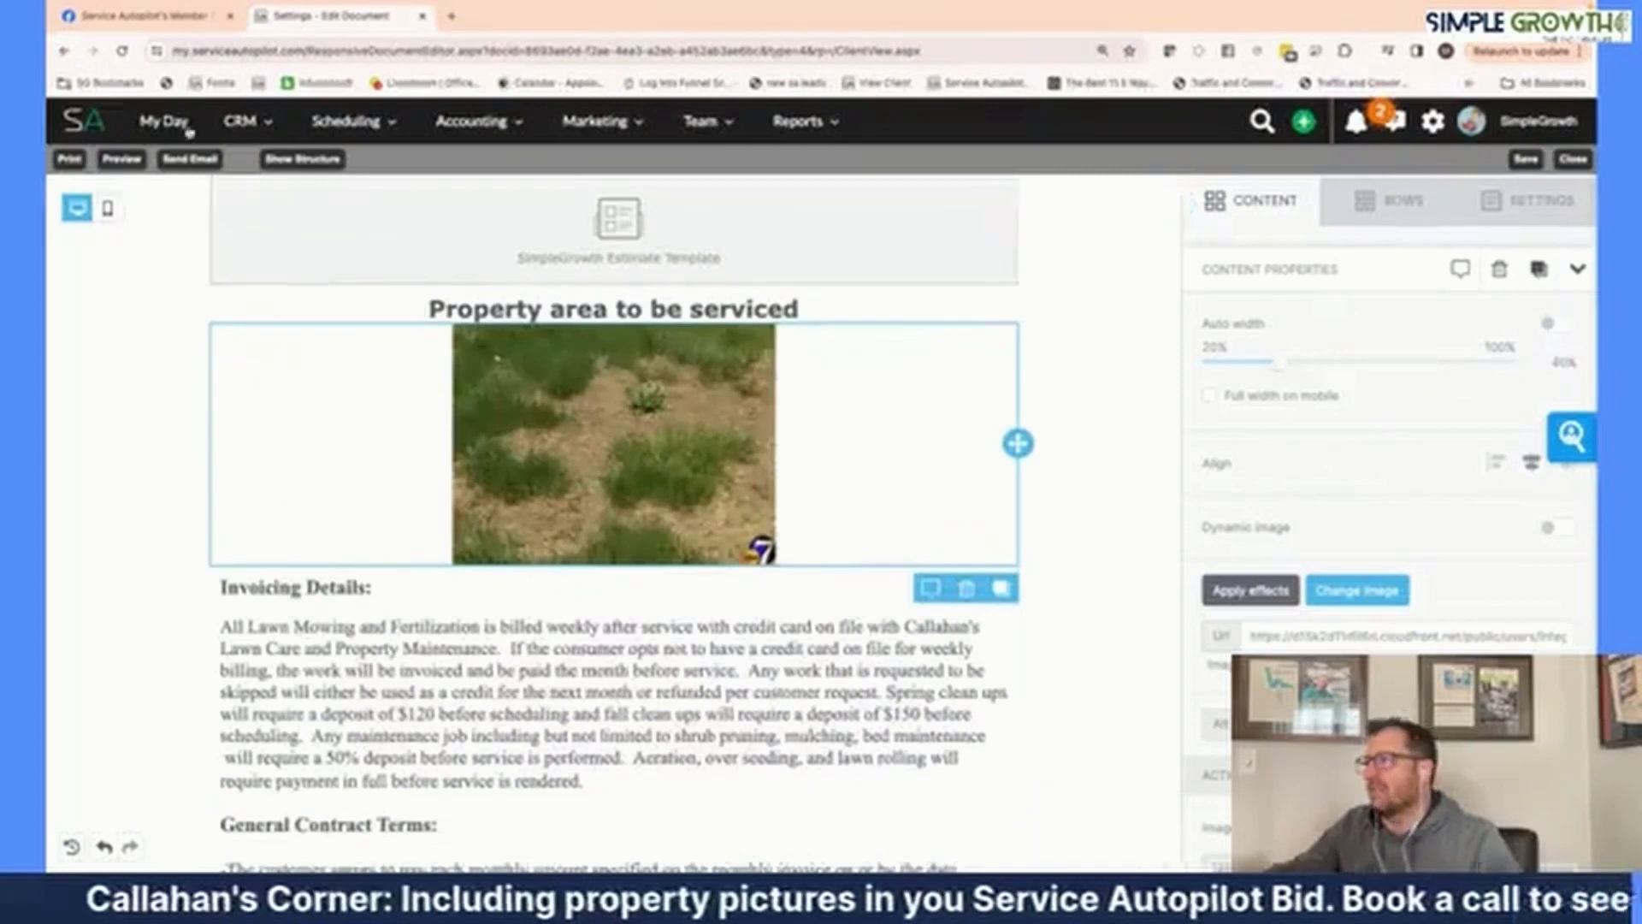
Step: Switch to Snagit and save the aerial property capture to Downloads as a JPG, named with the person's first name and "img"
left_click(101, 32)
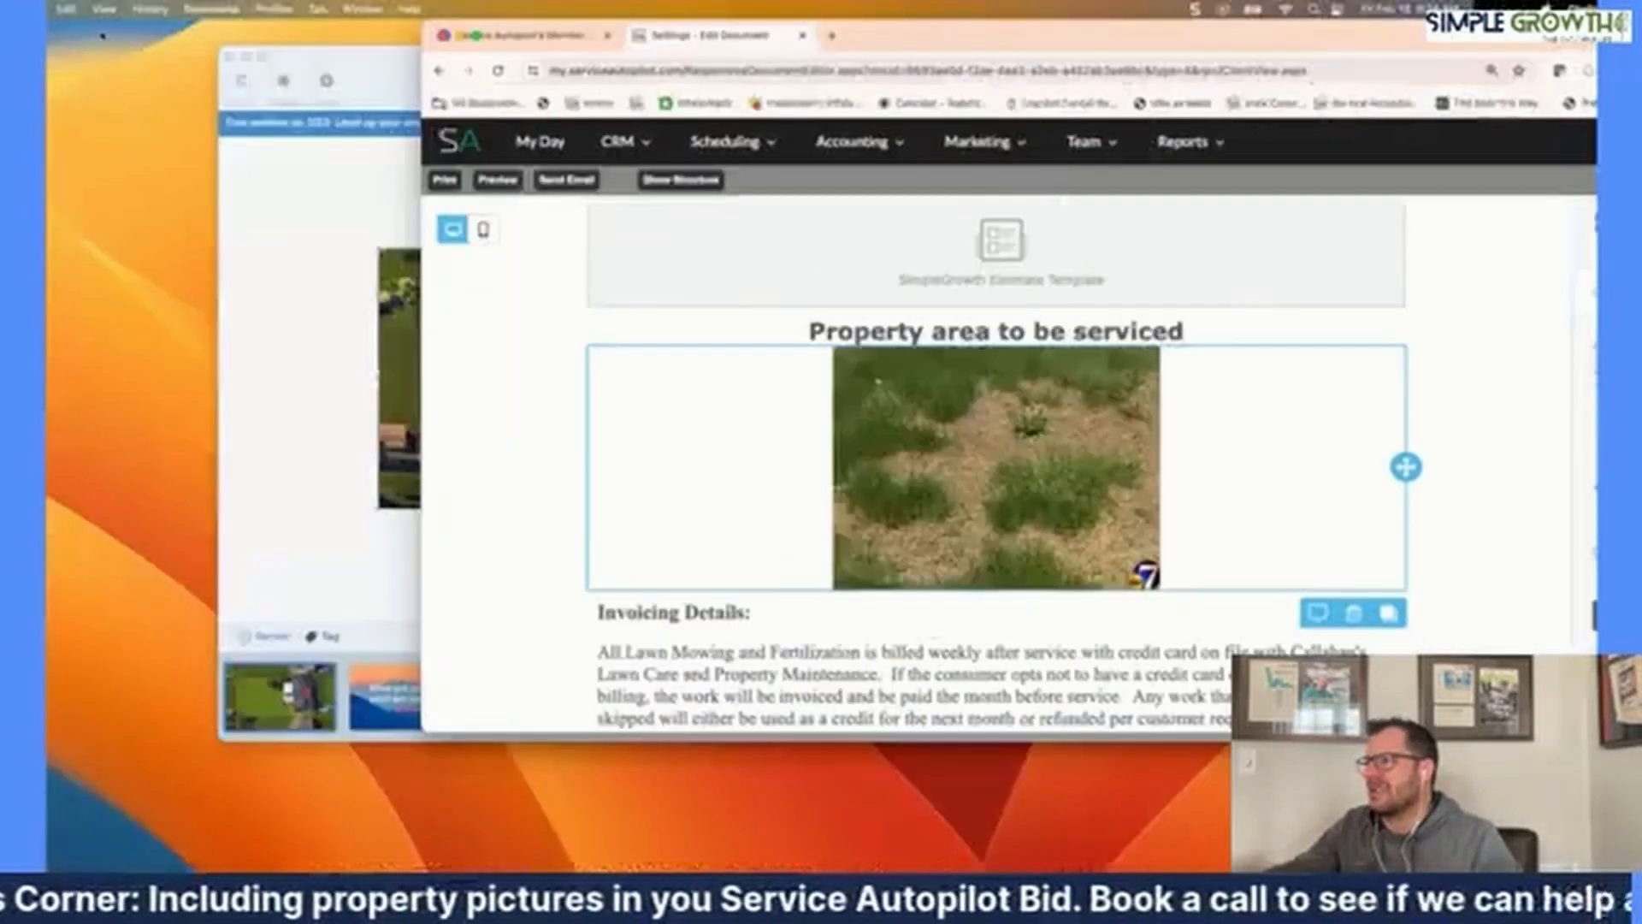
left_click(368, 180)
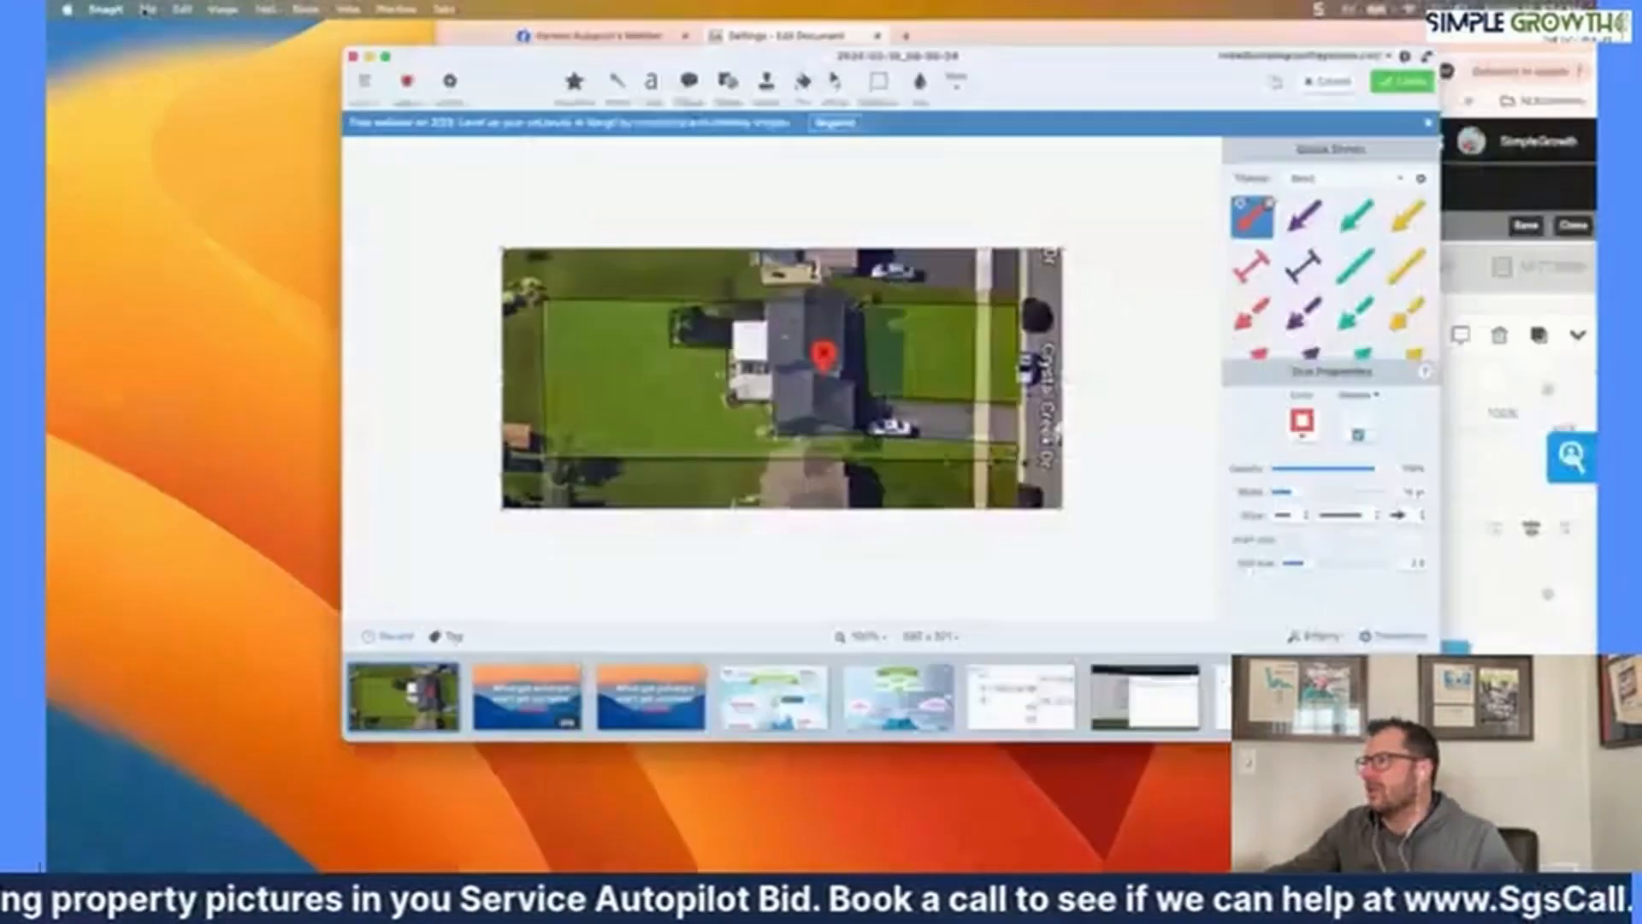
left_click(147, 10)
left_click(171, 184)
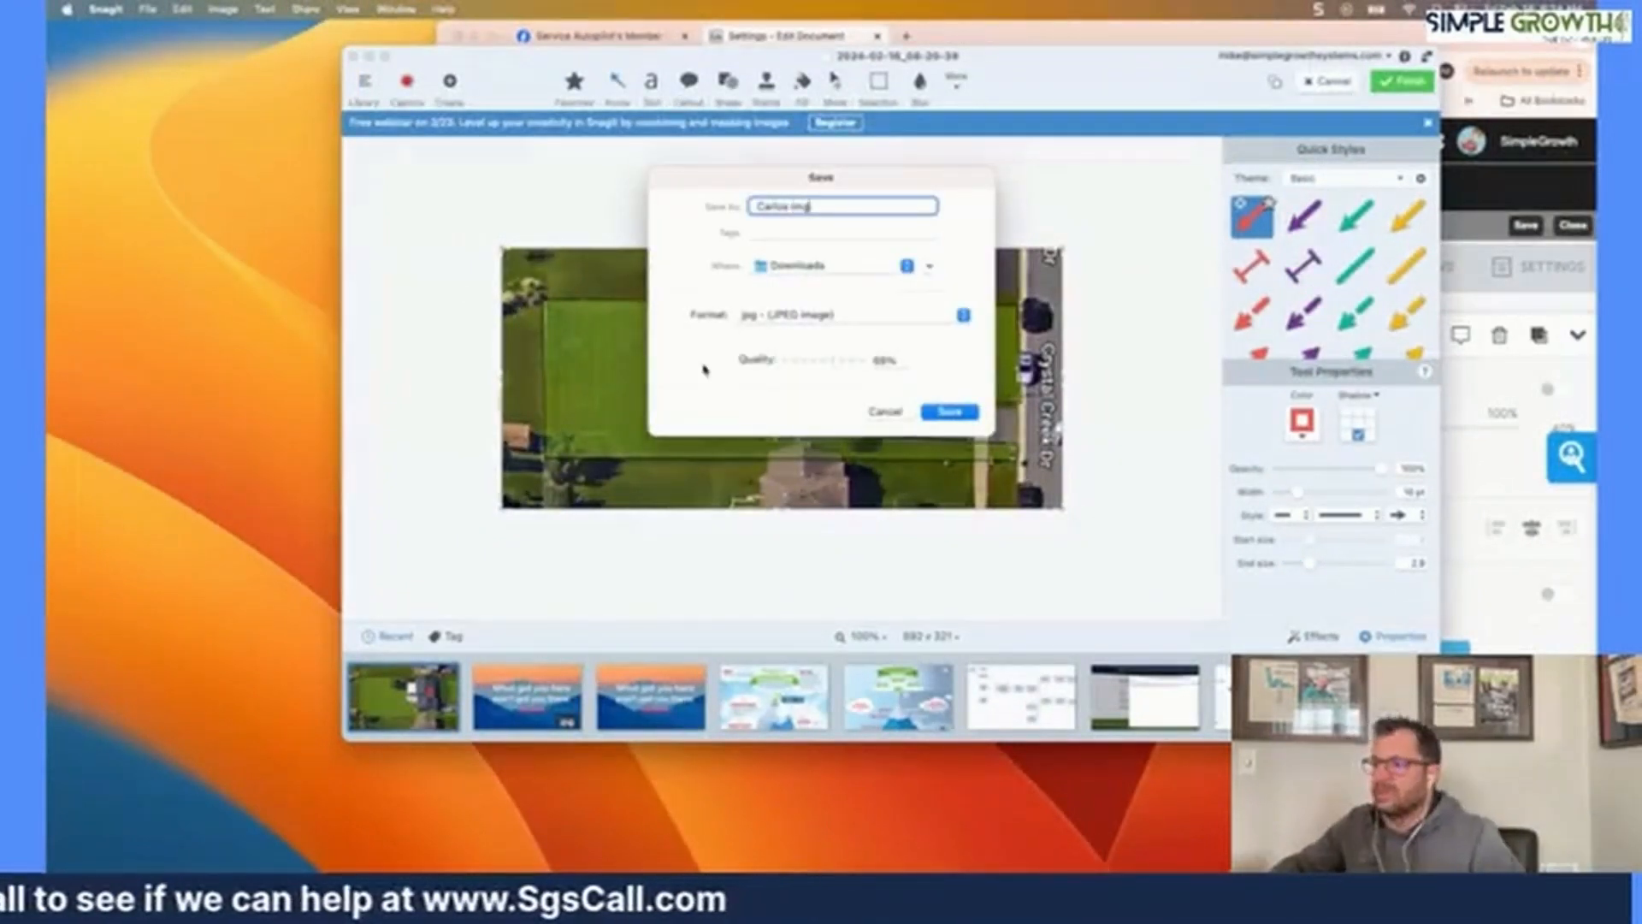
left_click(874, 272)
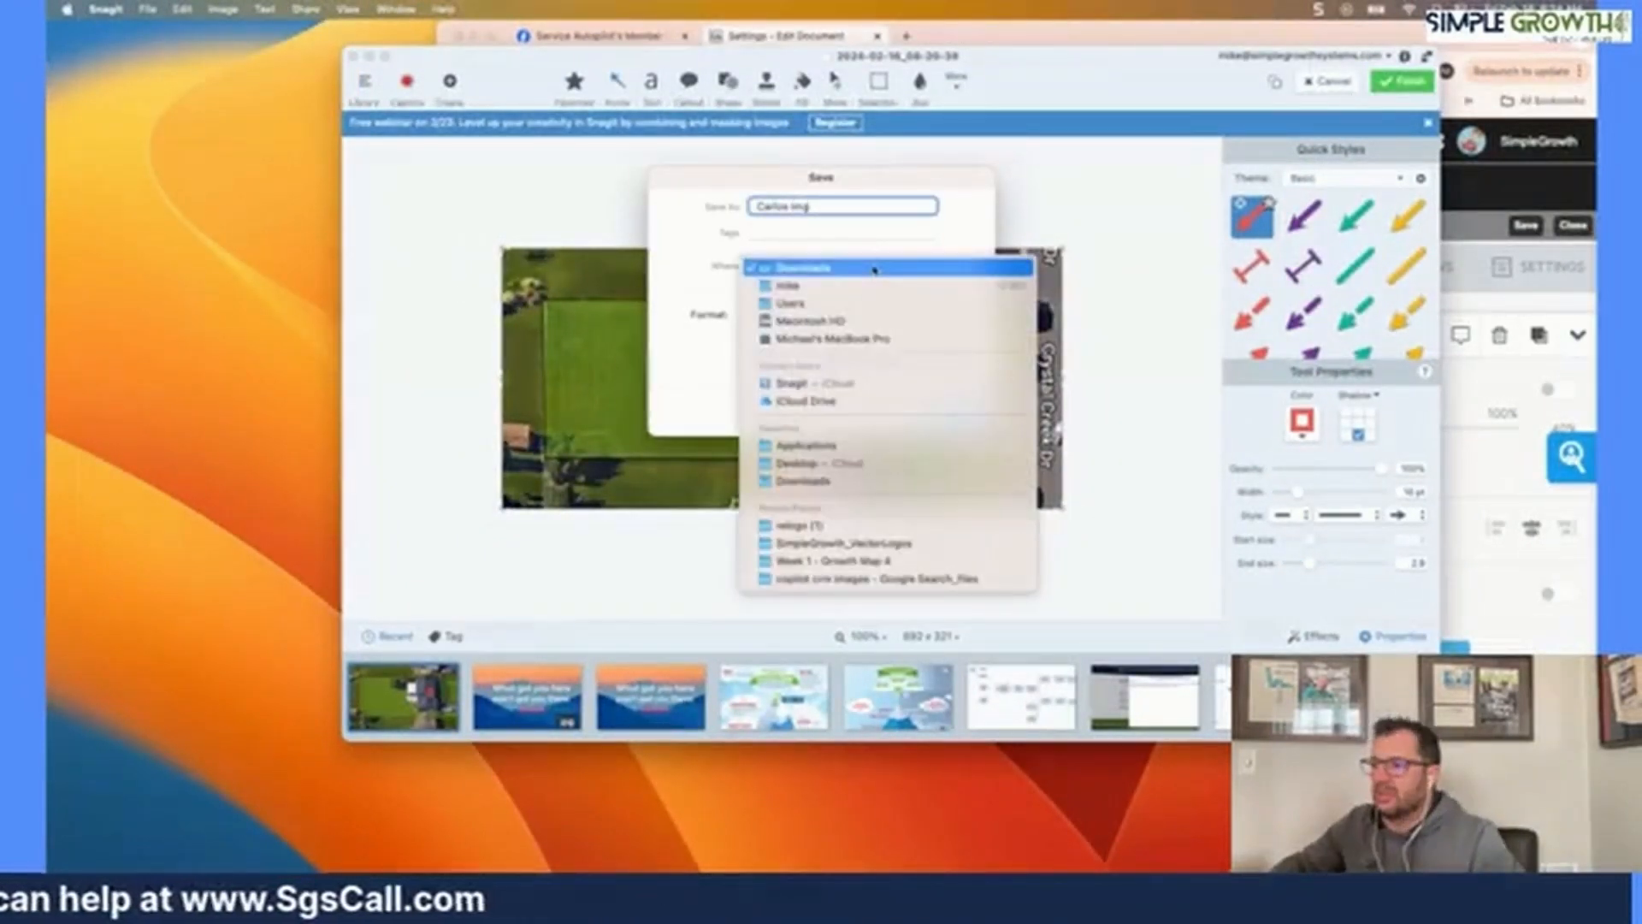
left_click(977, 228)
left_click(956, 414)
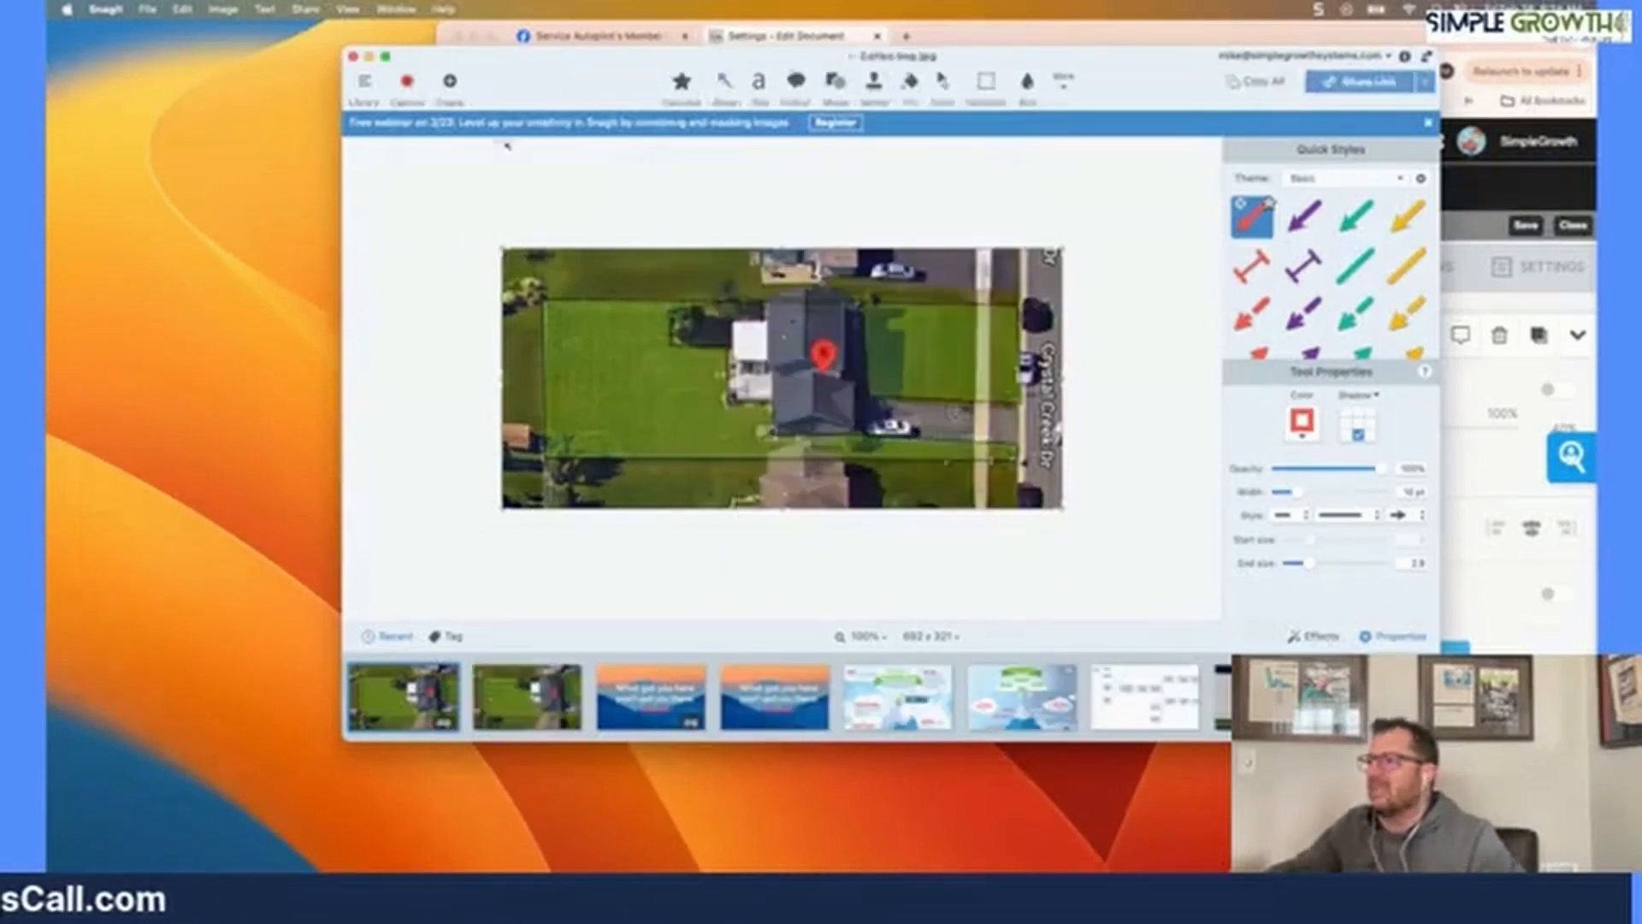
Step: Back in Chrome, replace the lawn photo with the newly saved property JPG and turn on Auto width for the image
left_click(1108, 40)
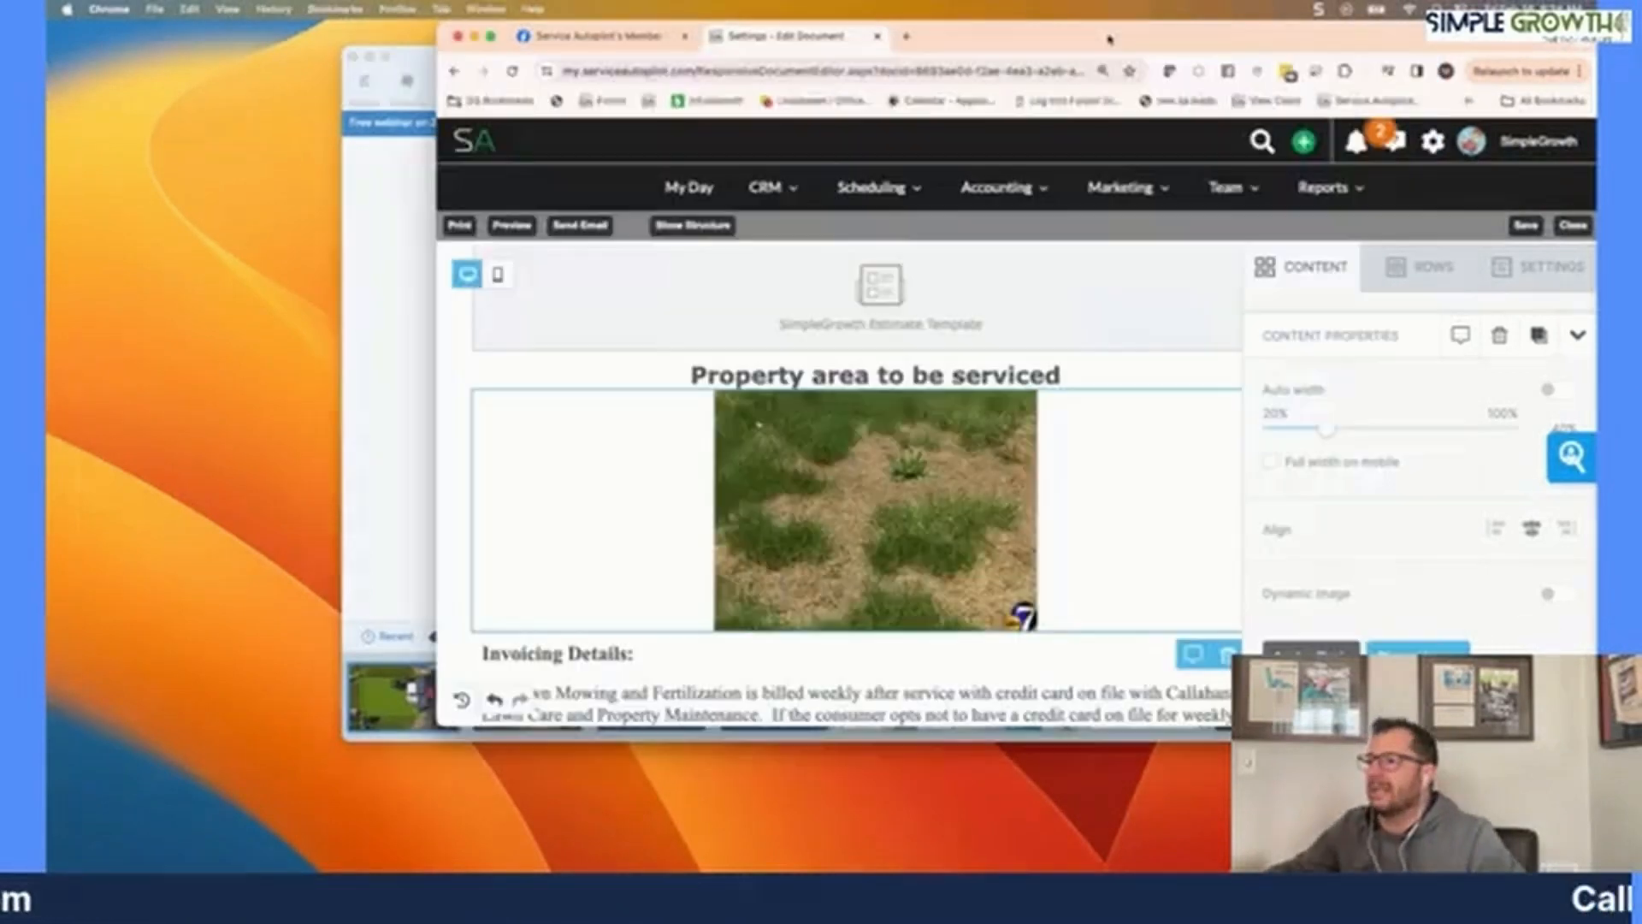
left_click(491, 37)
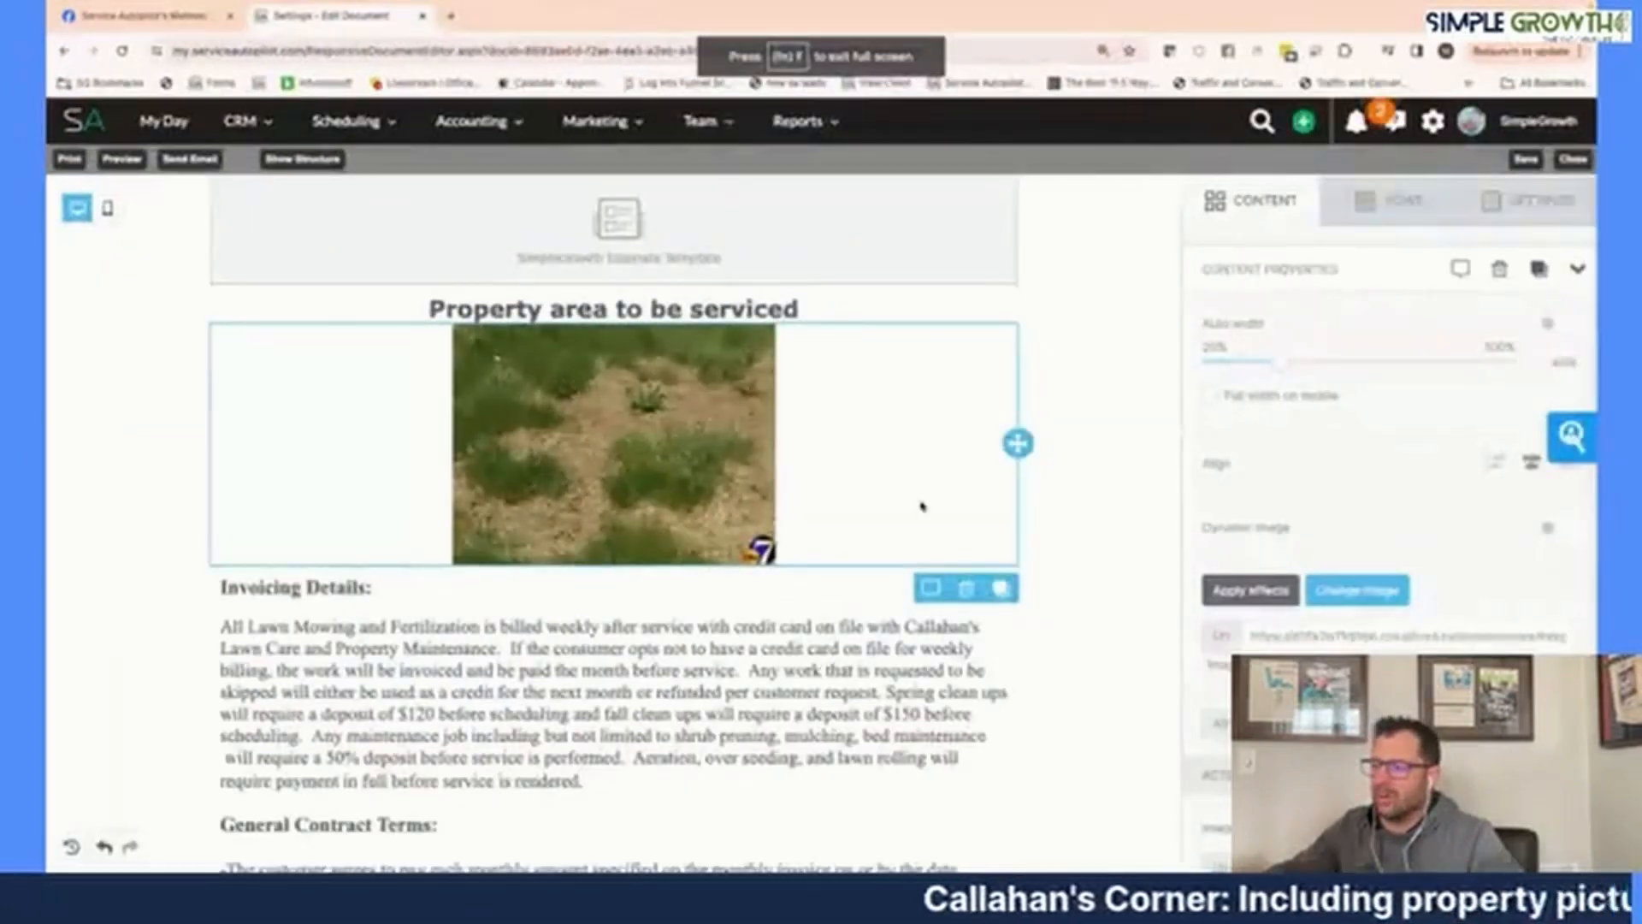
left_click(1359, 590)
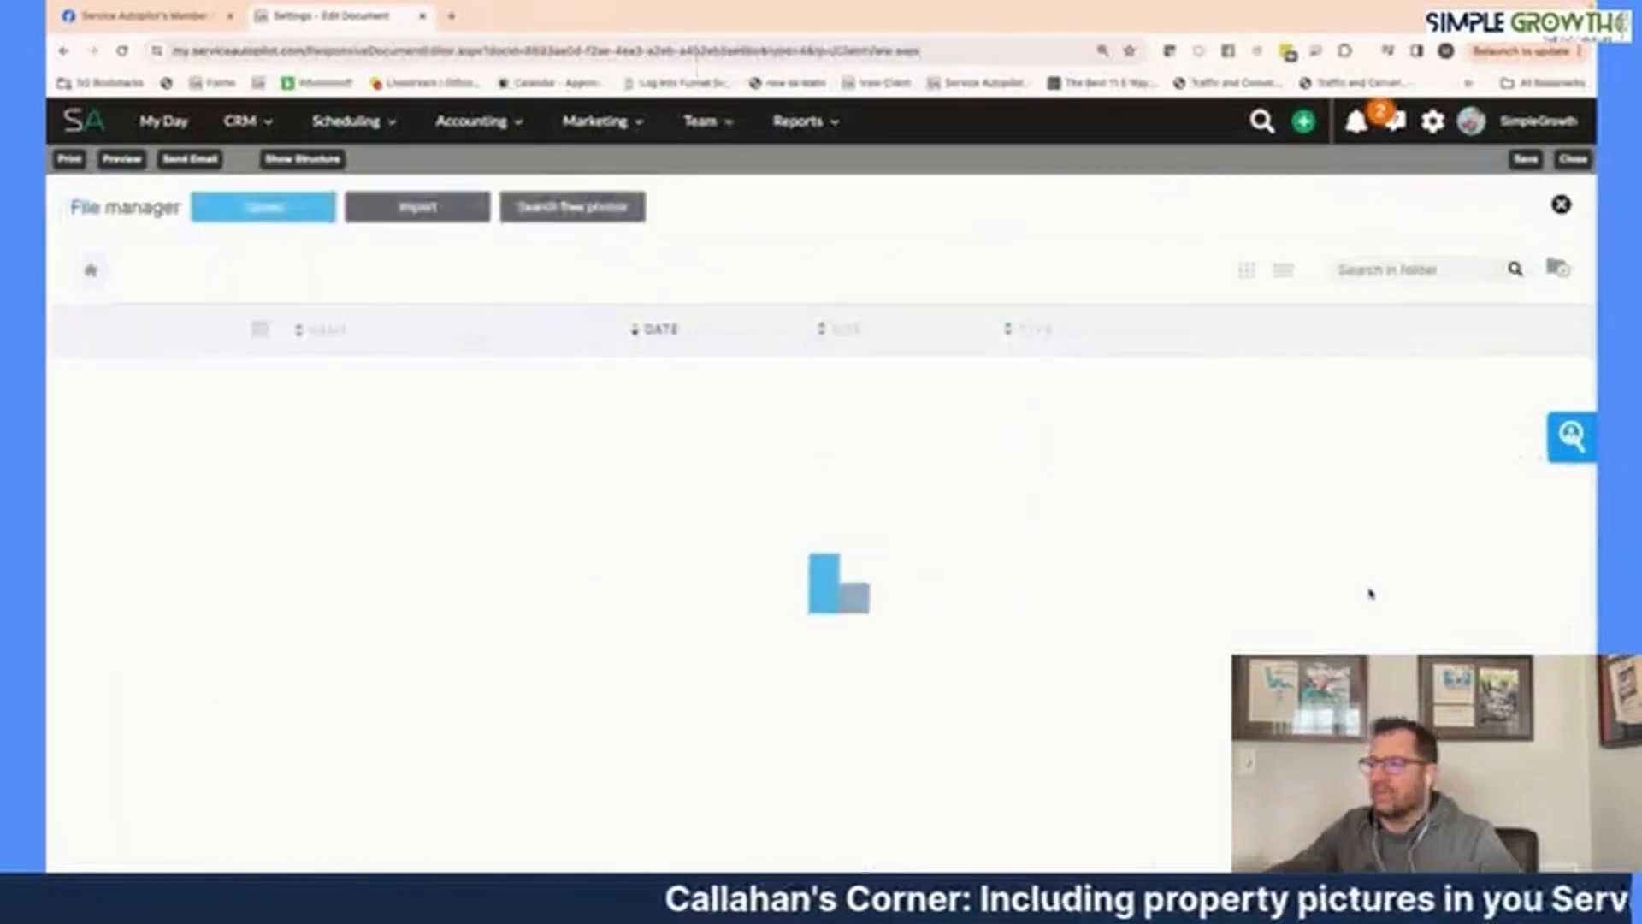
left_click(263, 207)
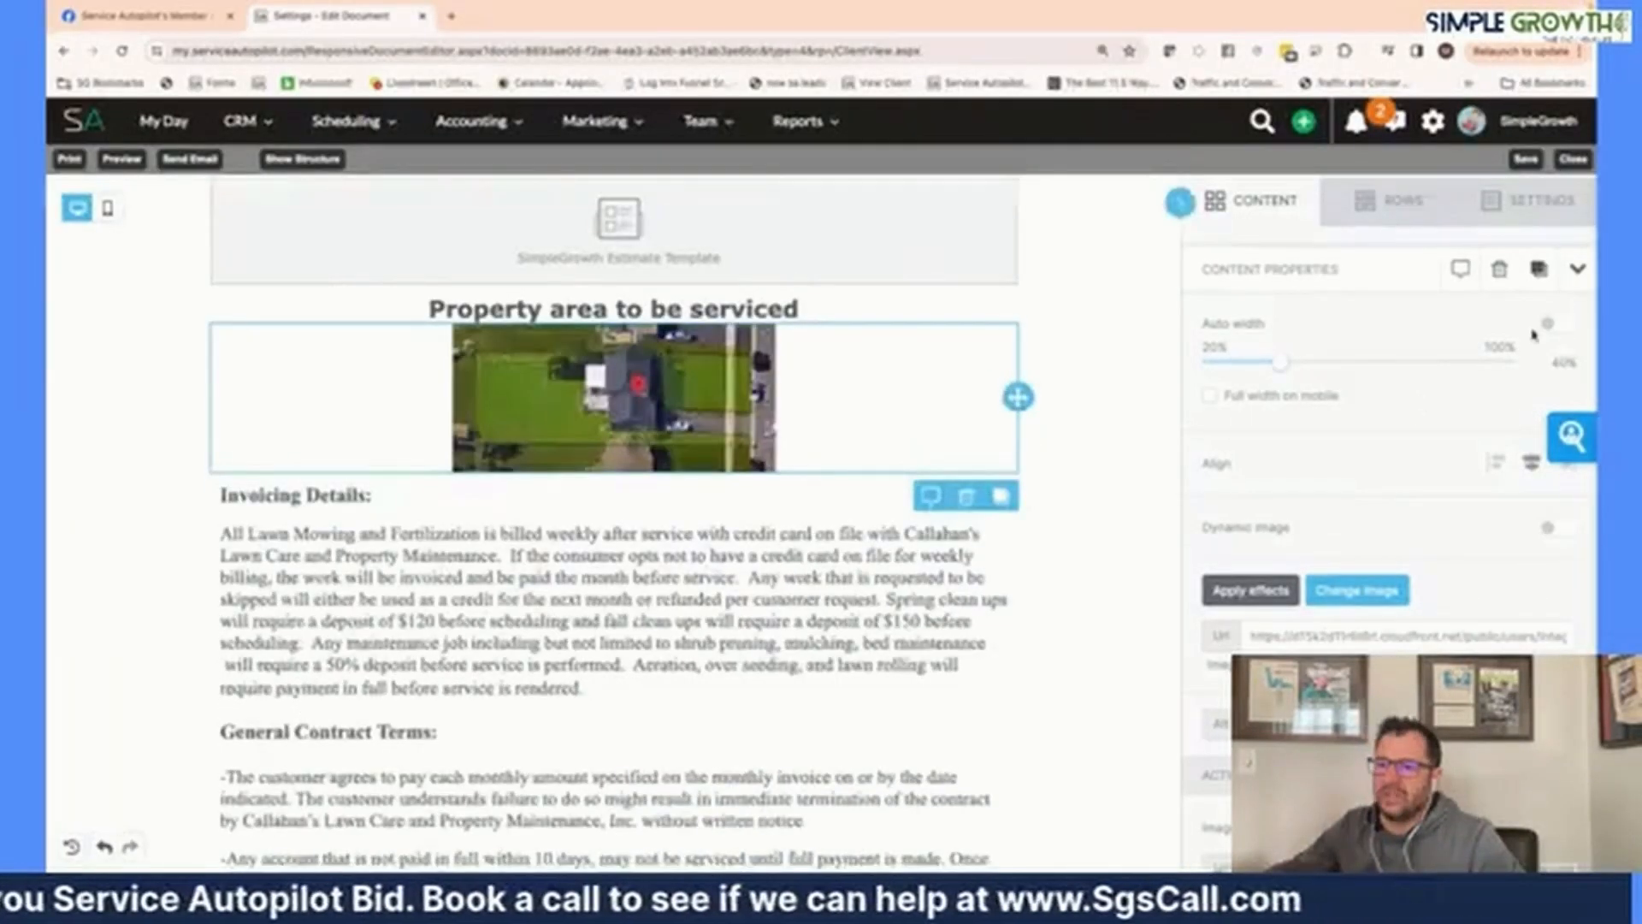
left_click(1550, 328)
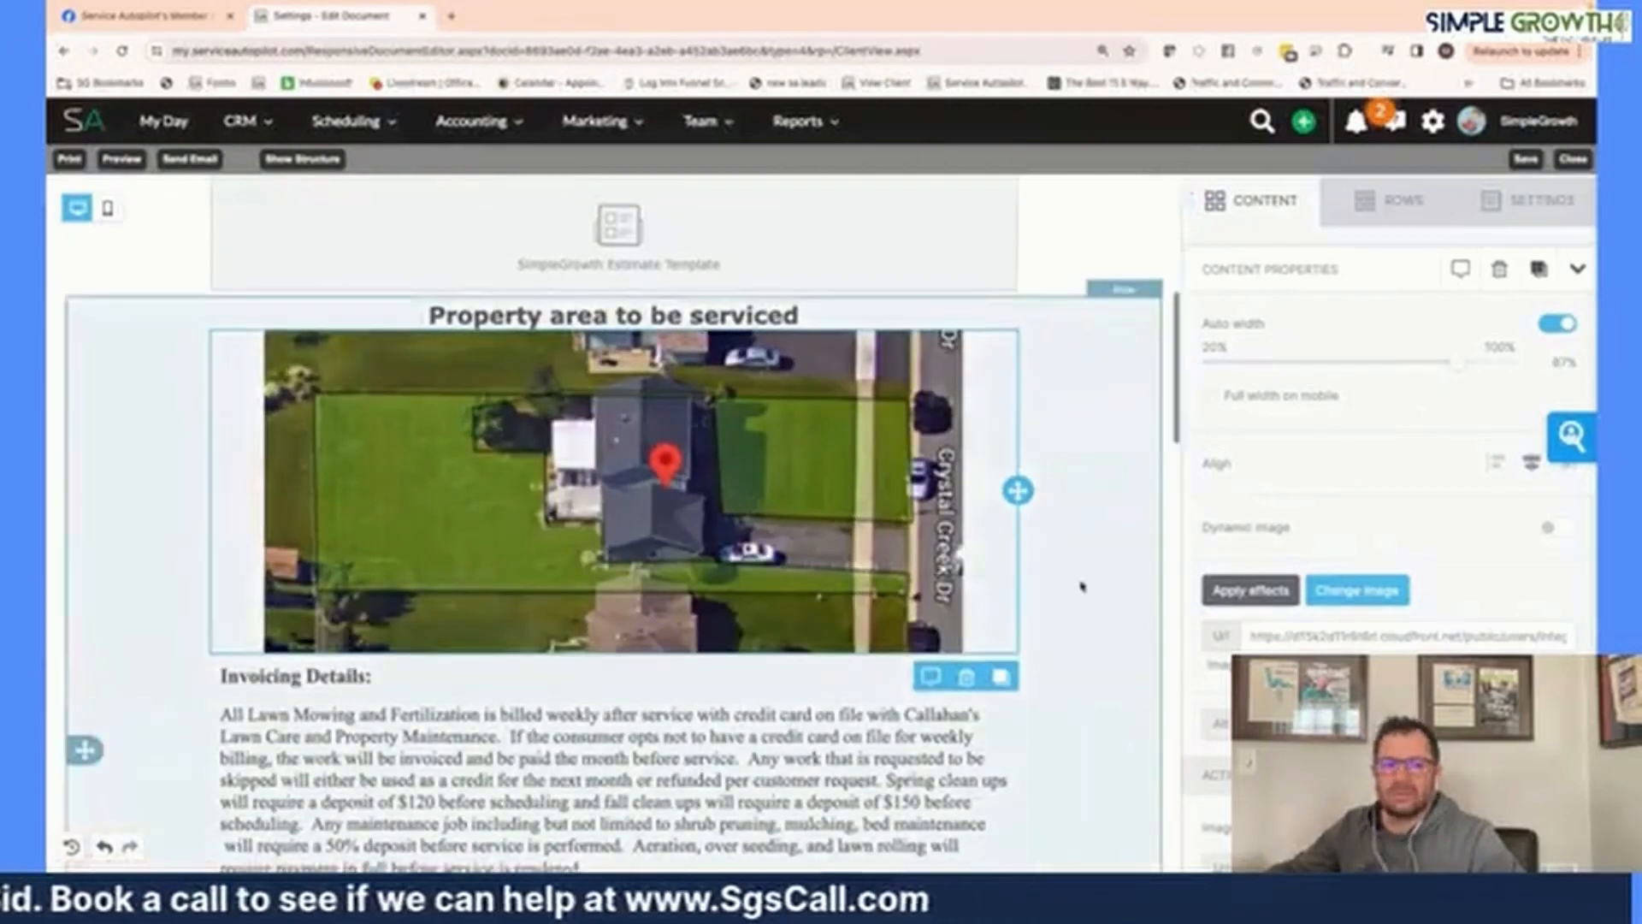
Step: Look over the finished estimate document, save it and close the document editor
scroll(1082, 587, "up", 5)
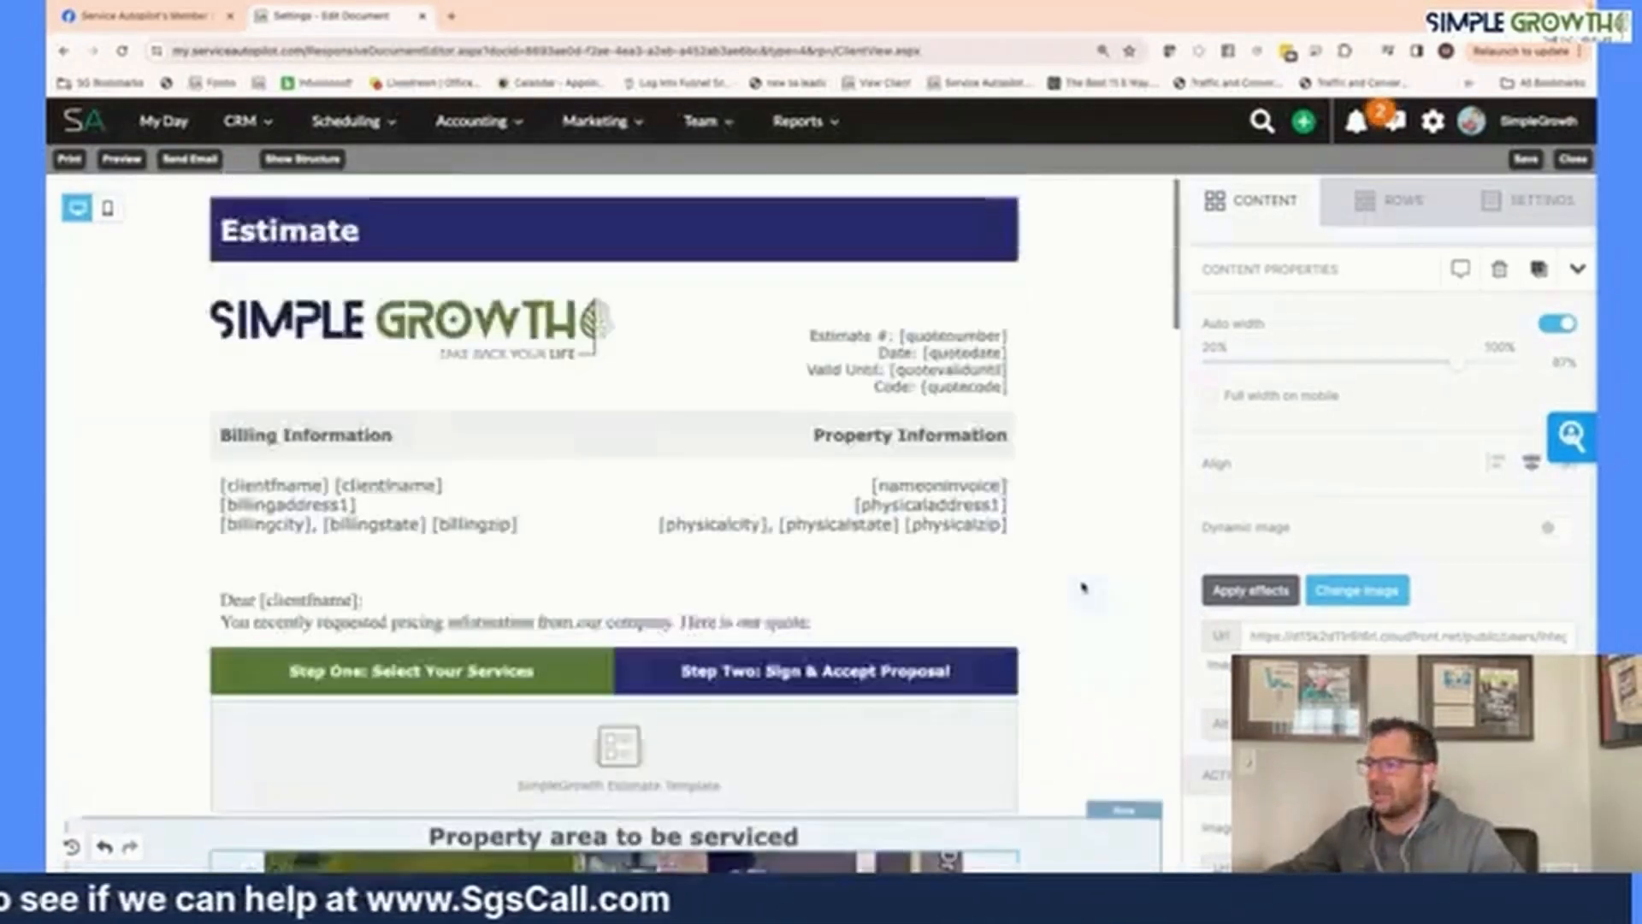
scroll(1082, 587, "down", 20)
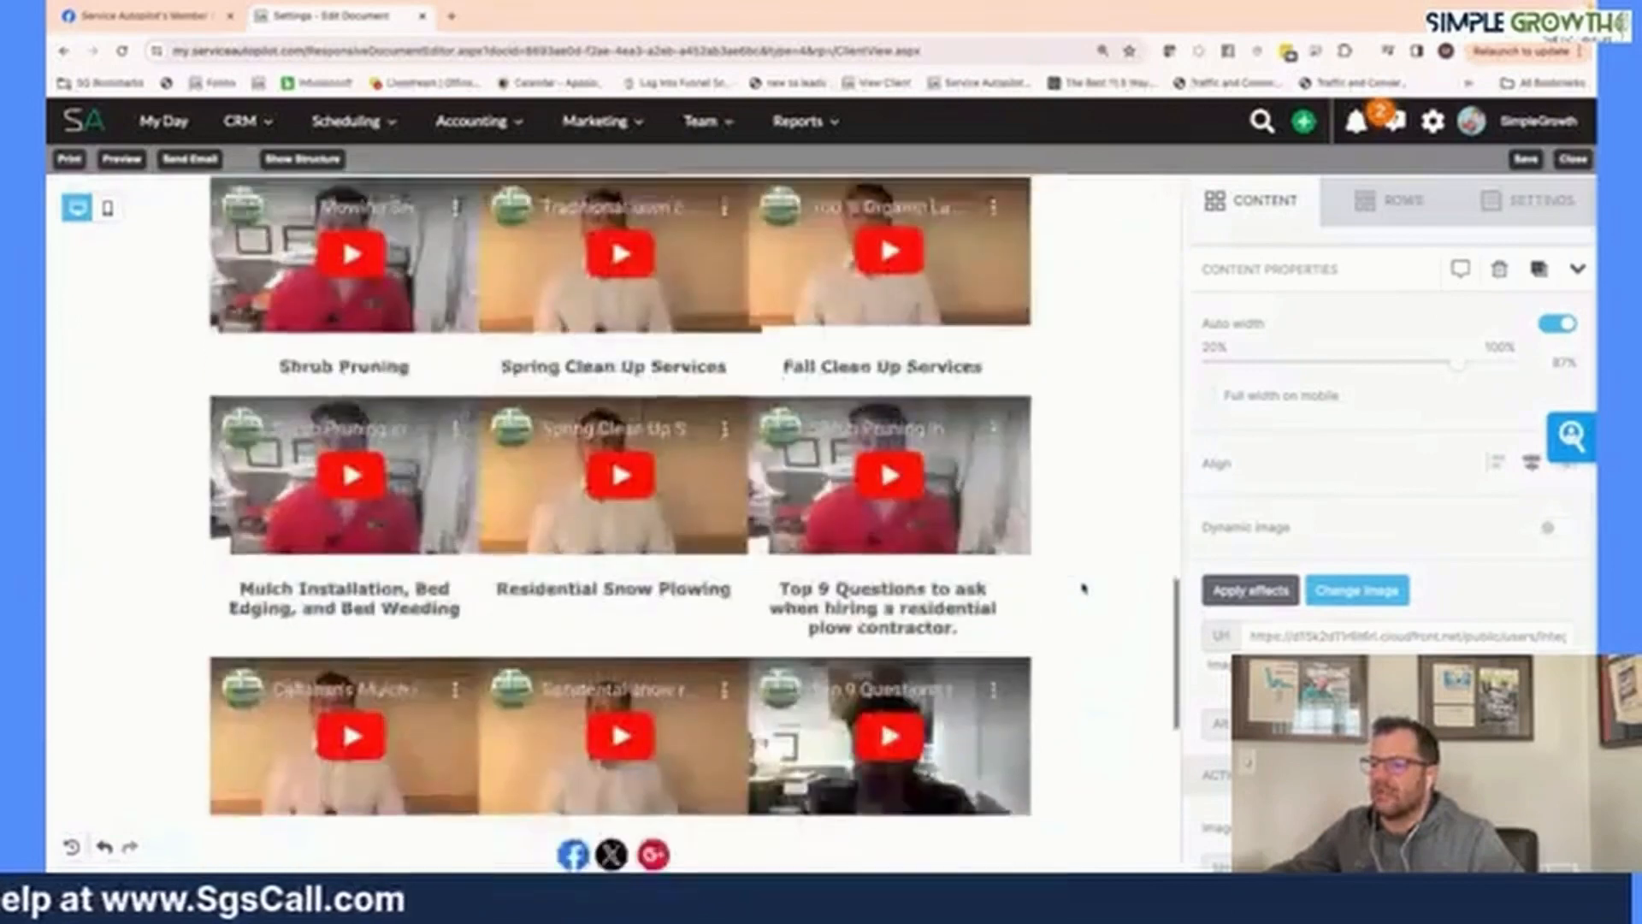
scroll(1082, 587, "up", 3)
scroll(1082, 587, "up", 15)
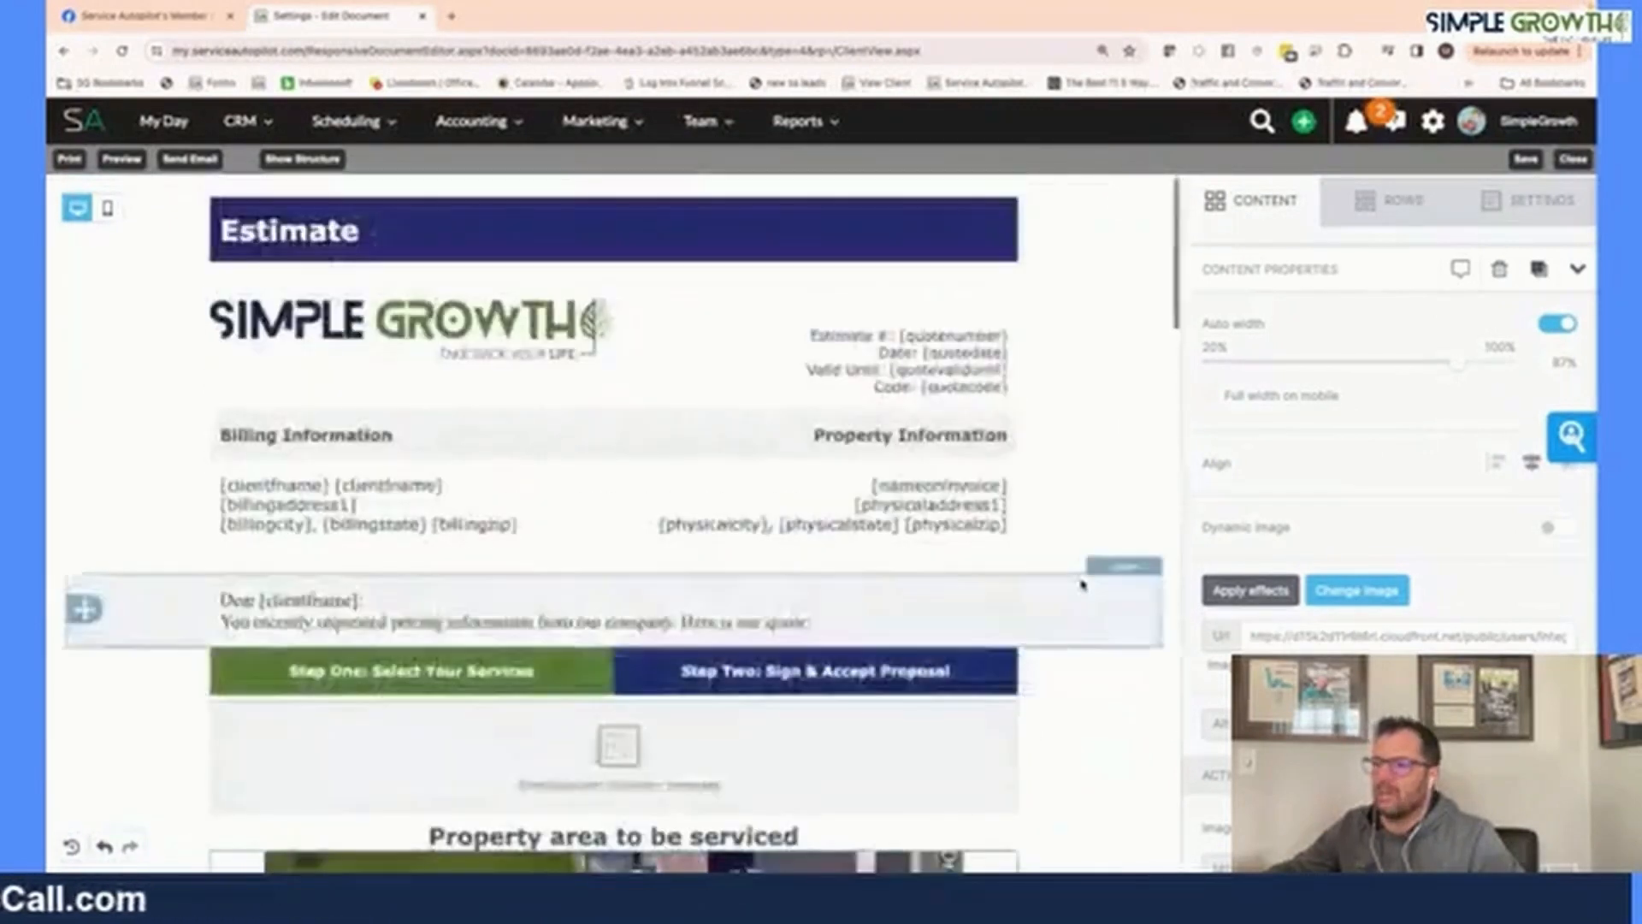
left_click(1531, 159)
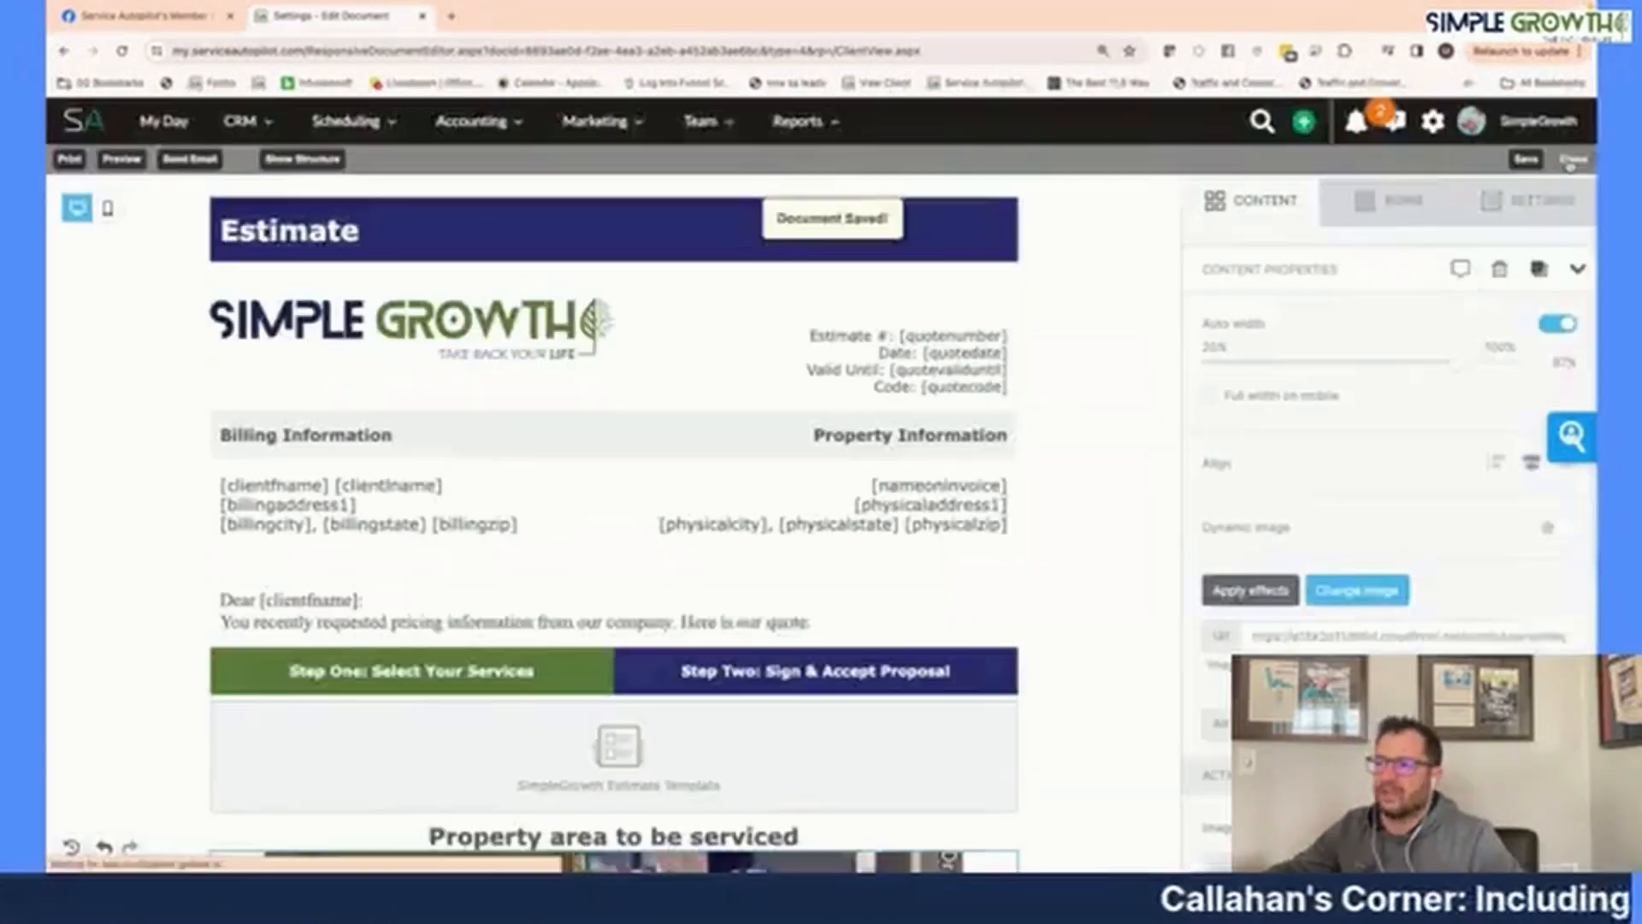
left_click(1572, 159)
left_click(946, 552)
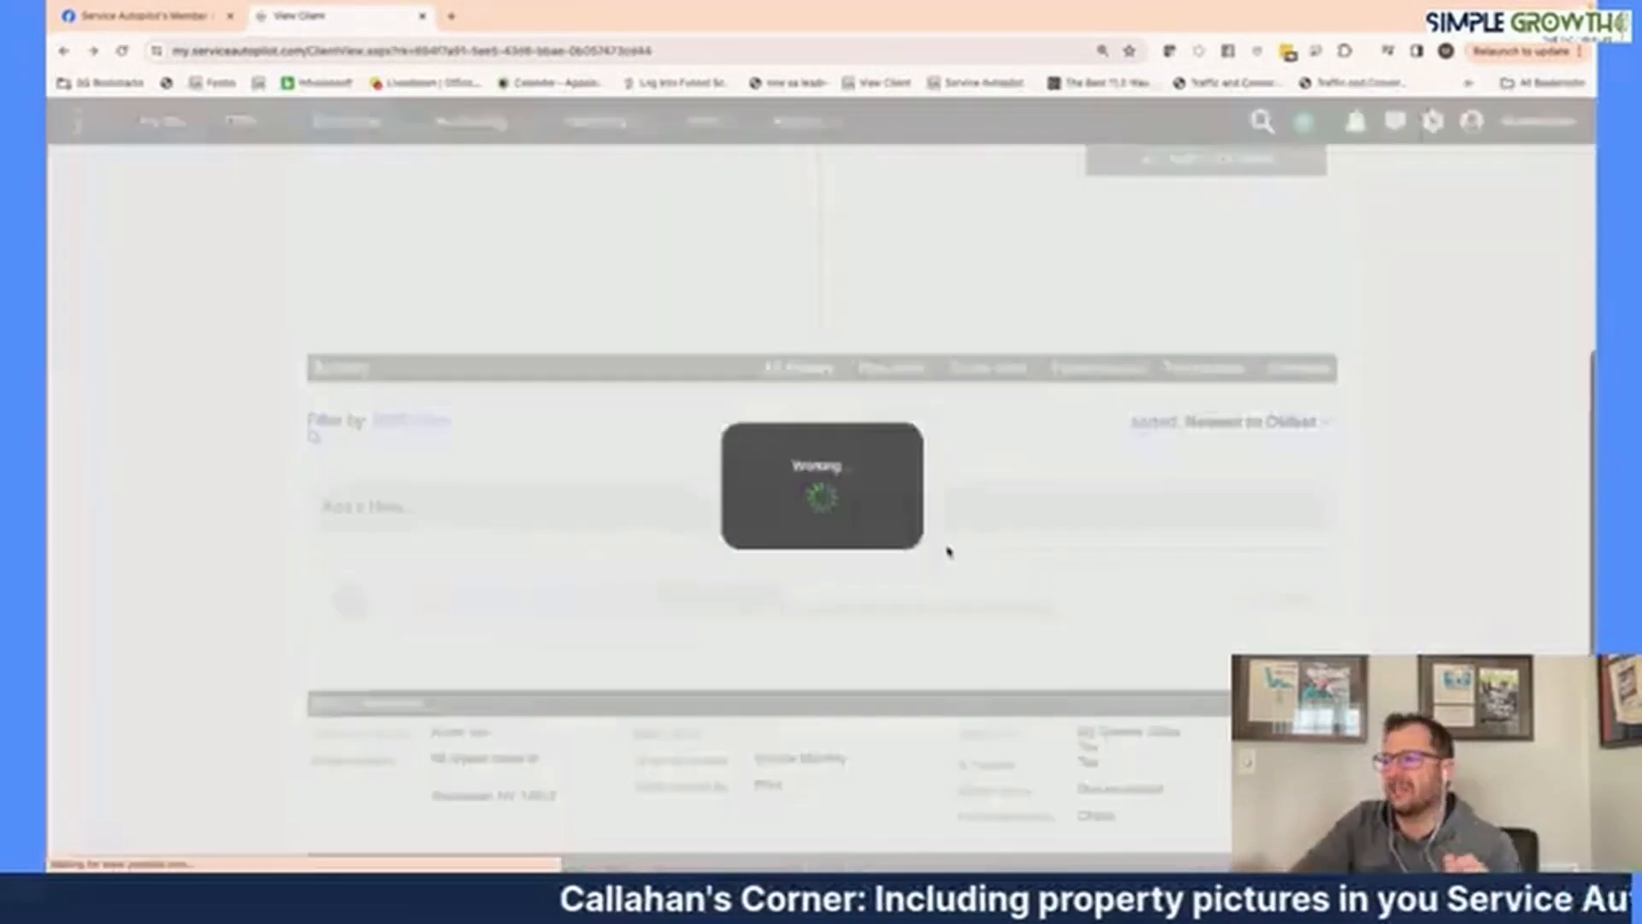
Step: Open the February 16, 2024 draft from the client's list of all estimates and preview it without setting the stage to sent
scroll(1325, 560, "up", 7)
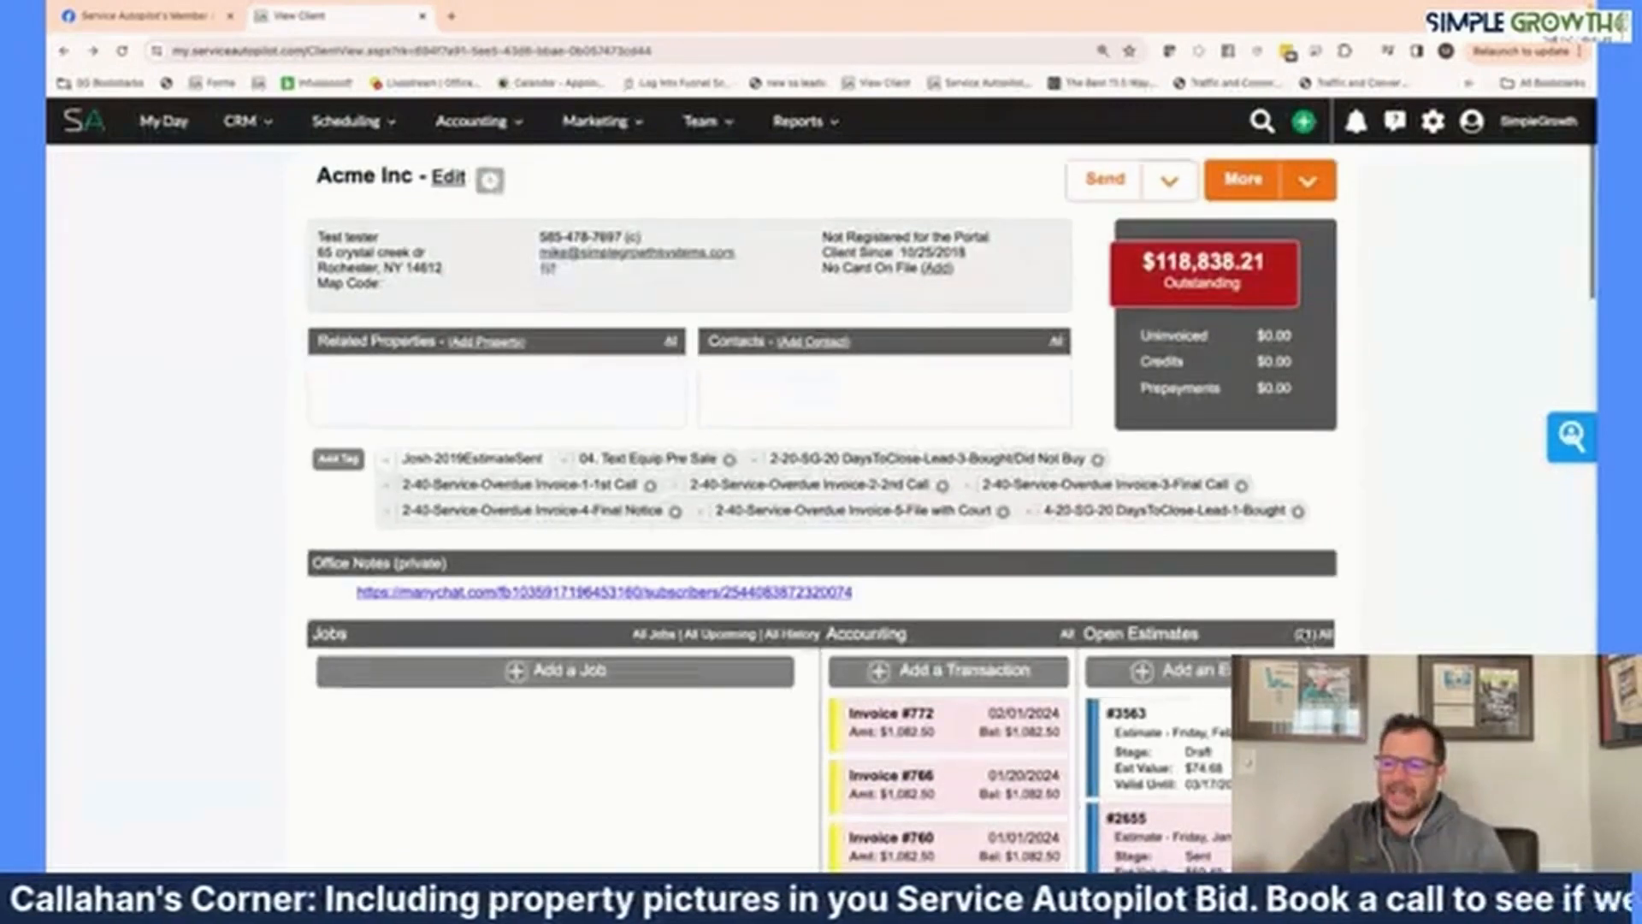
left_click(1317, 634)
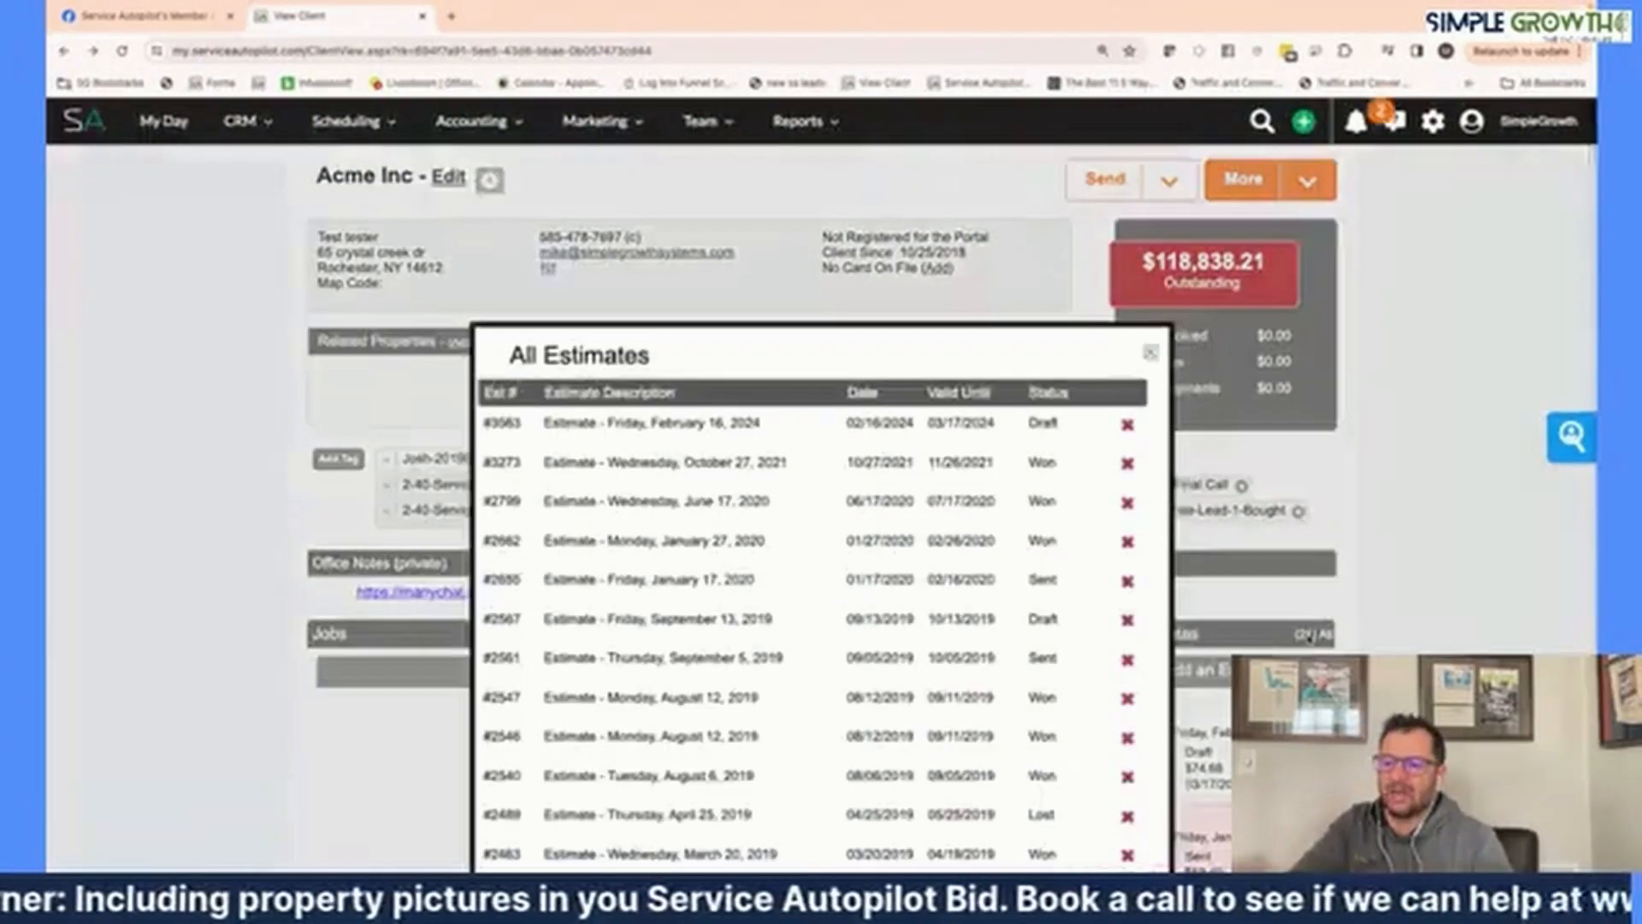
left_click(736, 426)
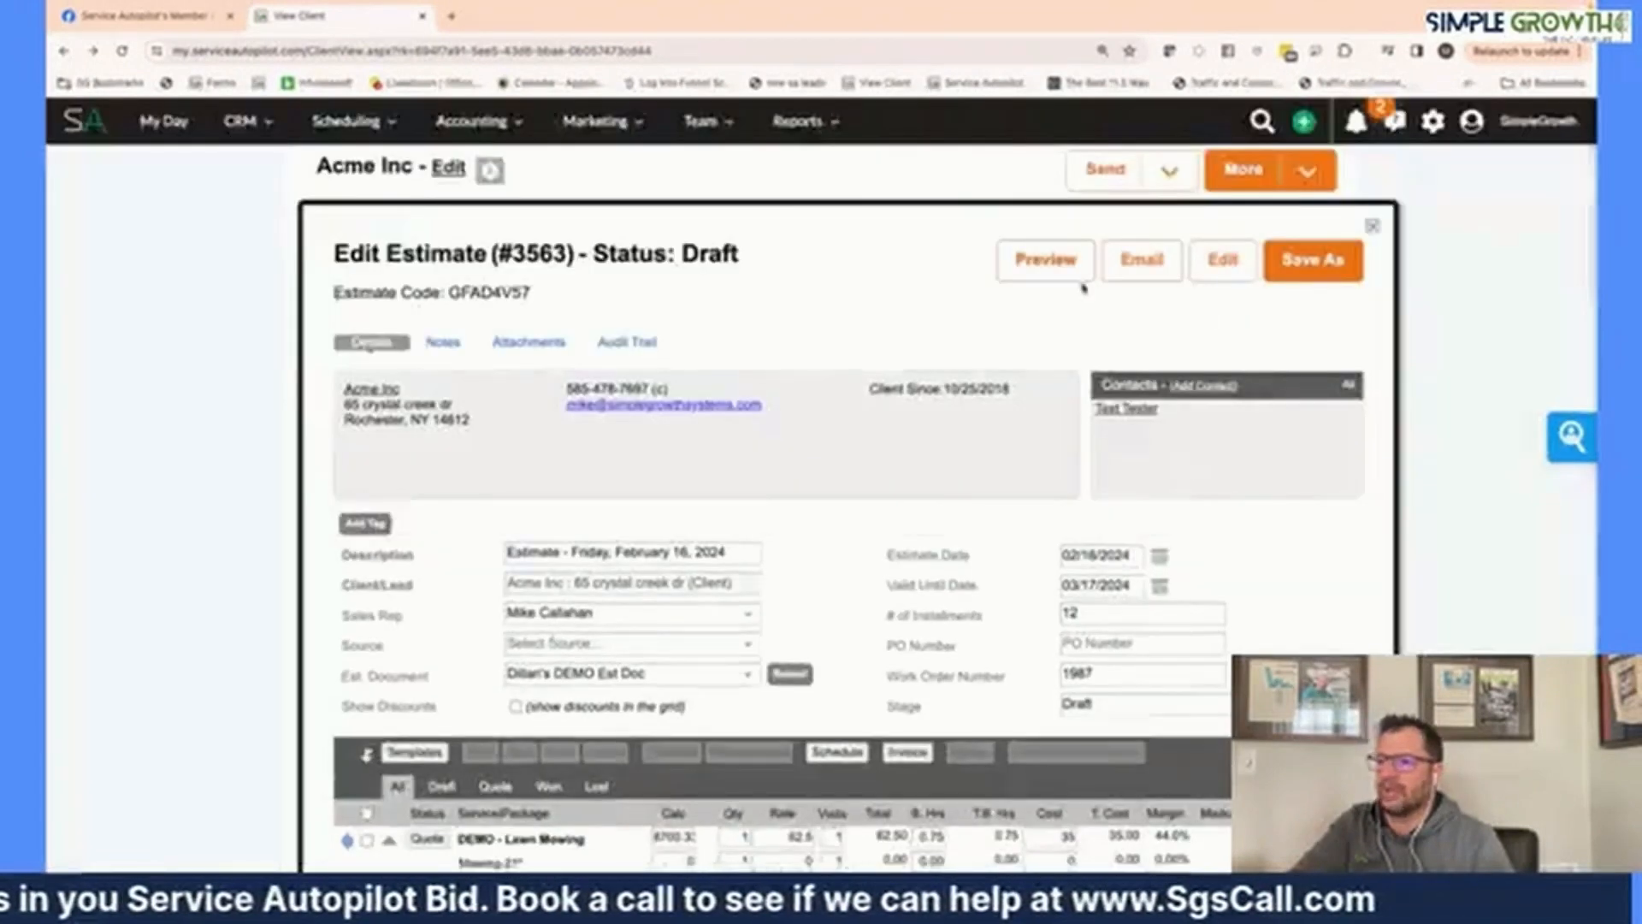
left_click(1068, 273)
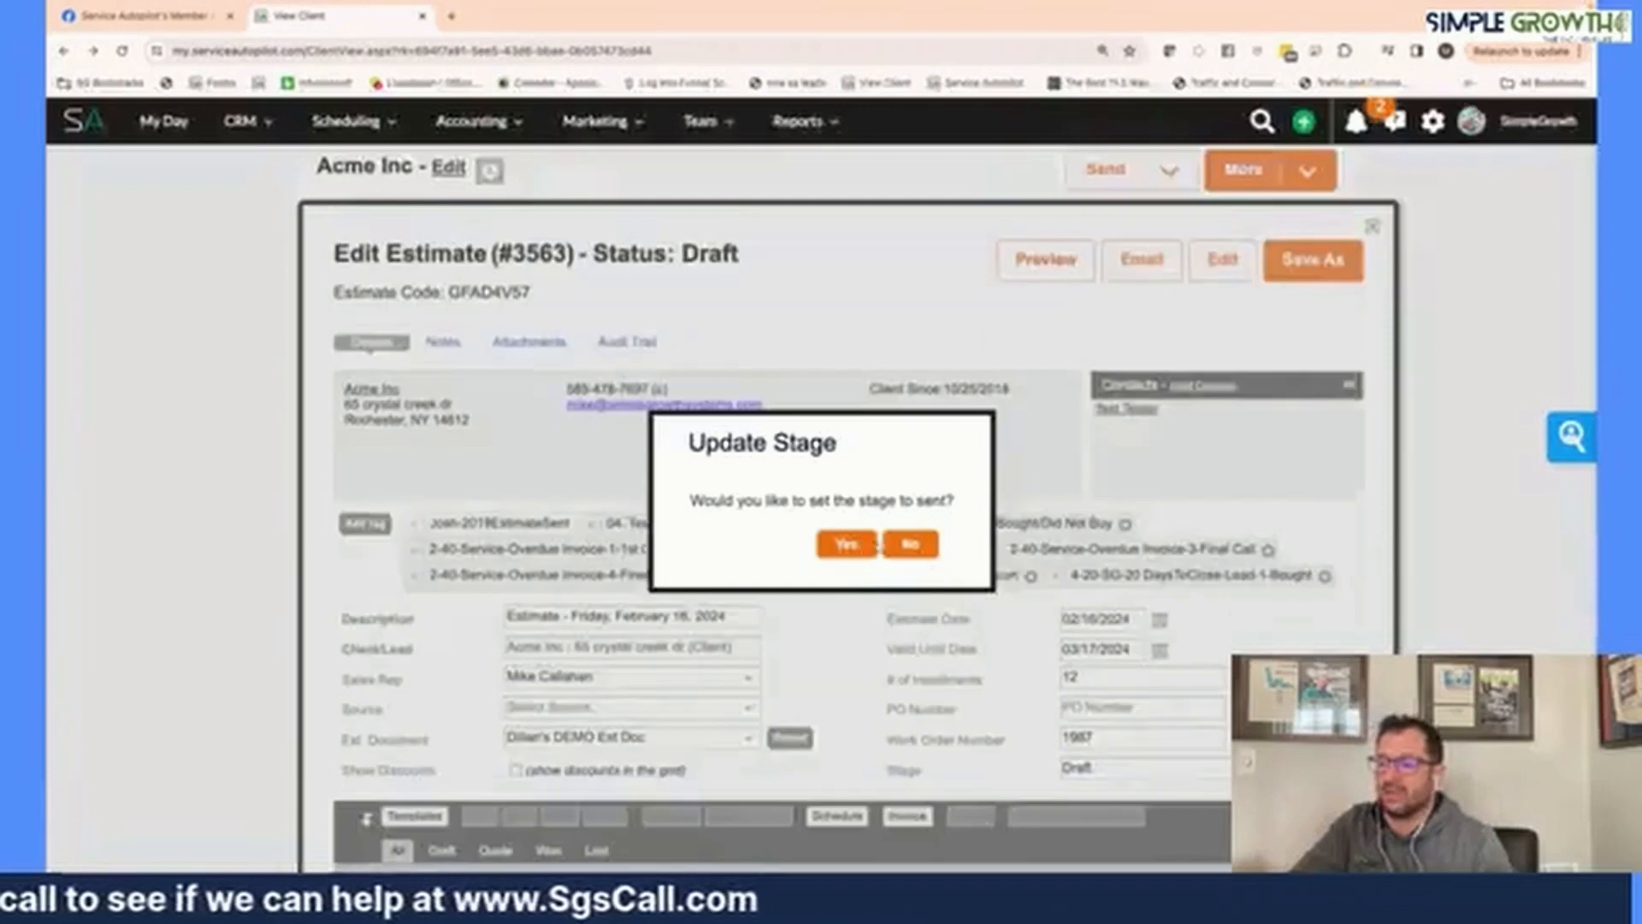
left_click(909, 544)
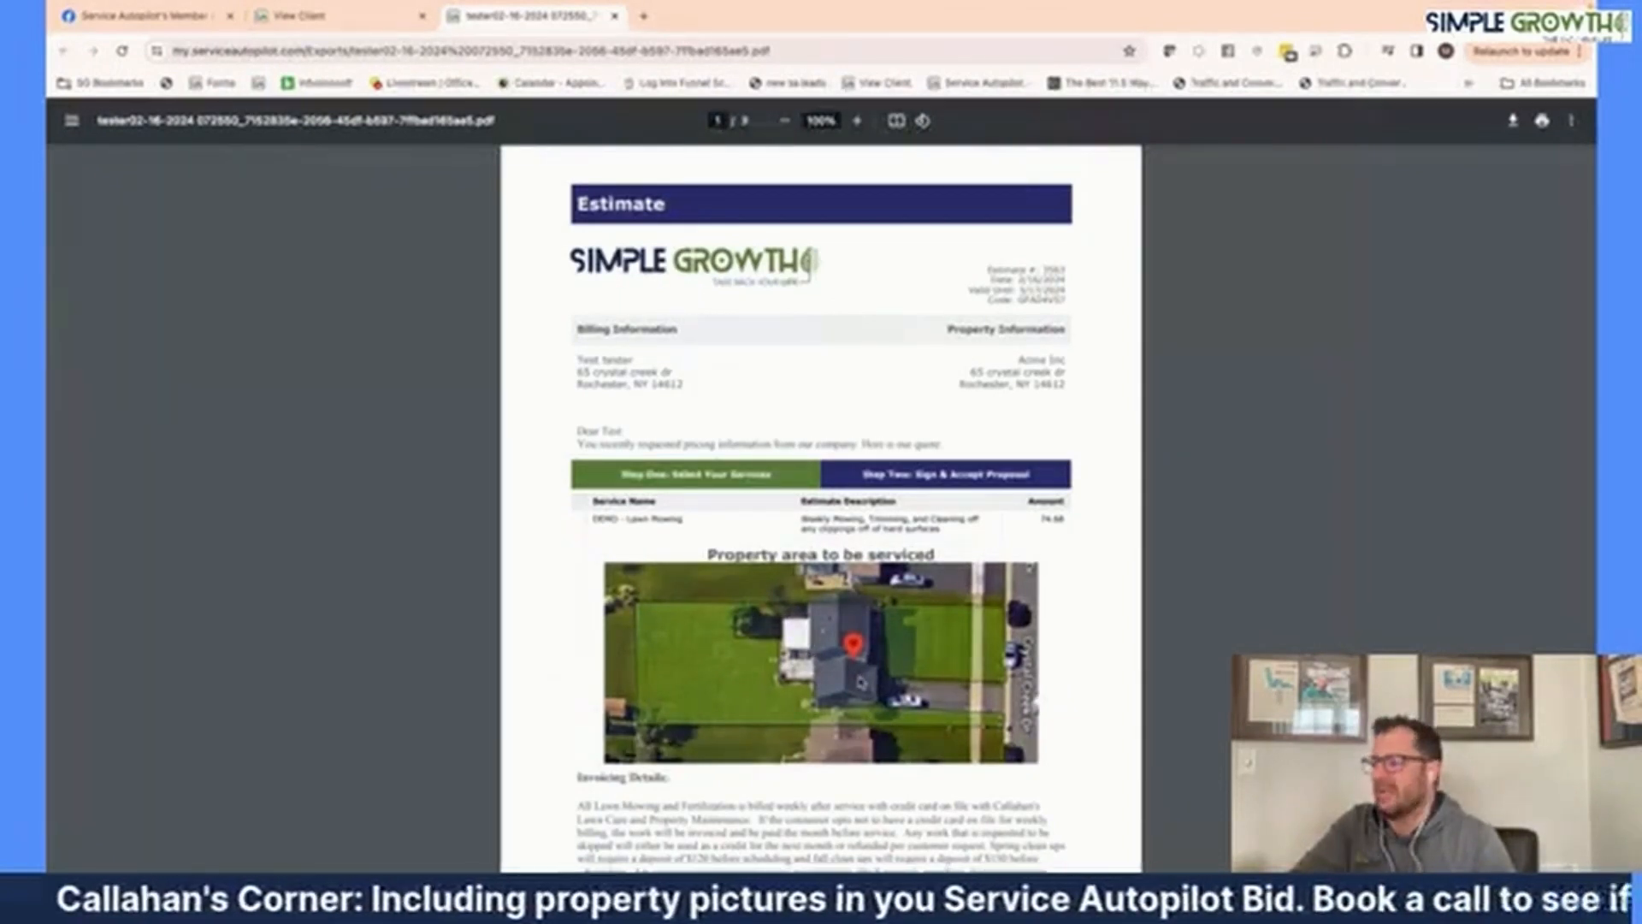
Step: Reopen the estimate's document for editing and select the property image's URL
left_click(325, 27)
left_click(1220, 268)
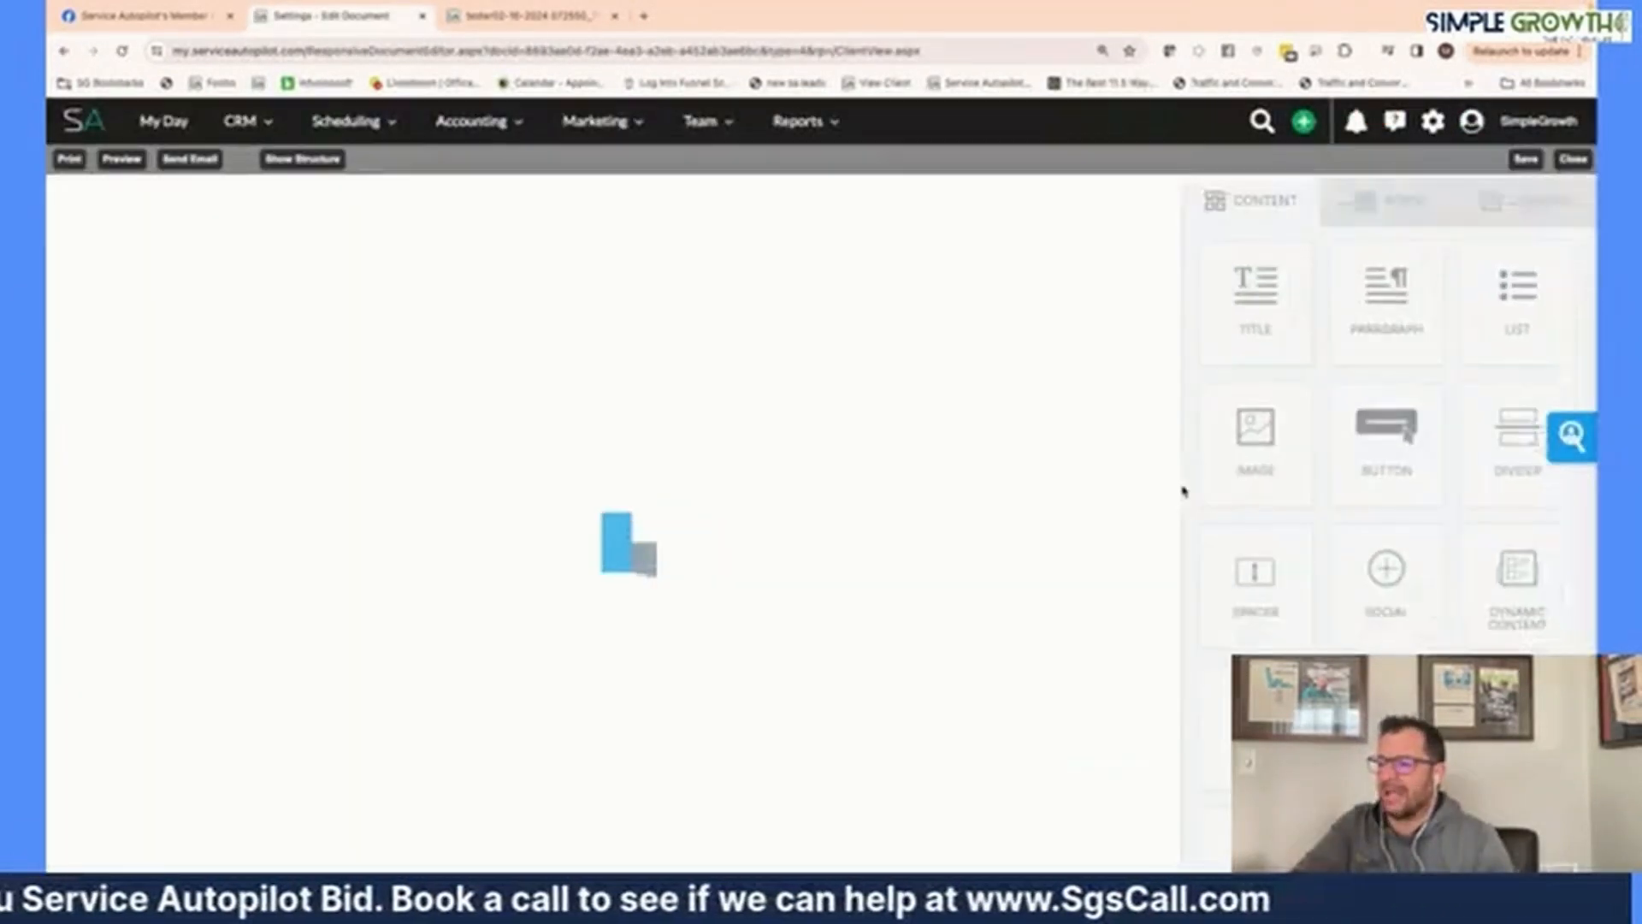
scroll(872, 677, "down", 6)
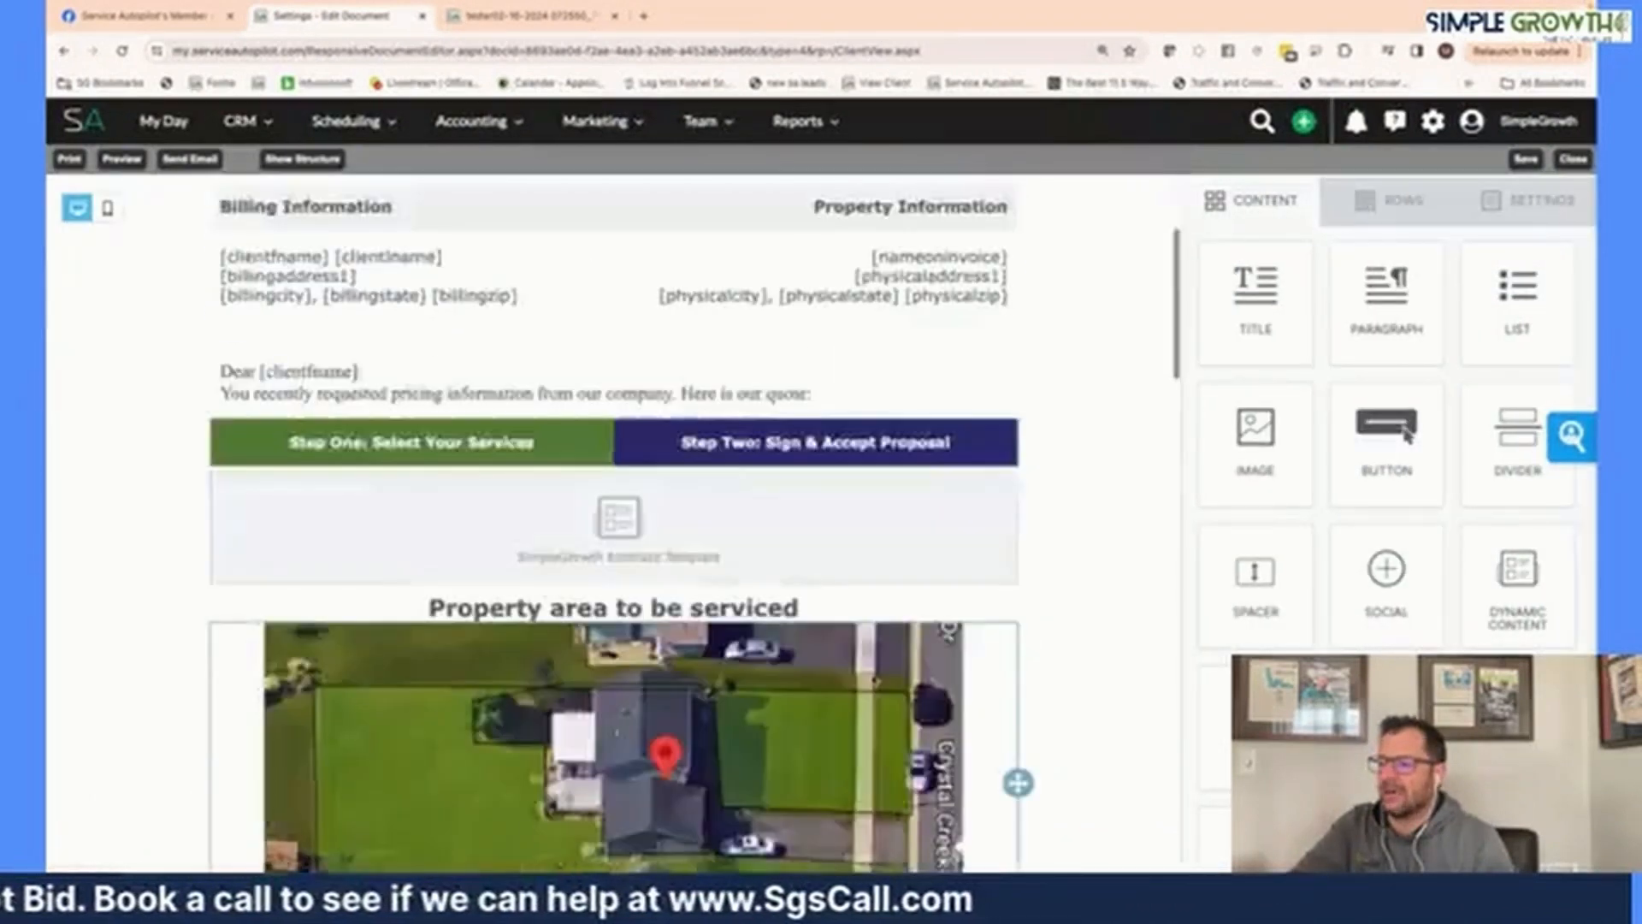
left_click(846, 419)
triple_click(1414, 635)
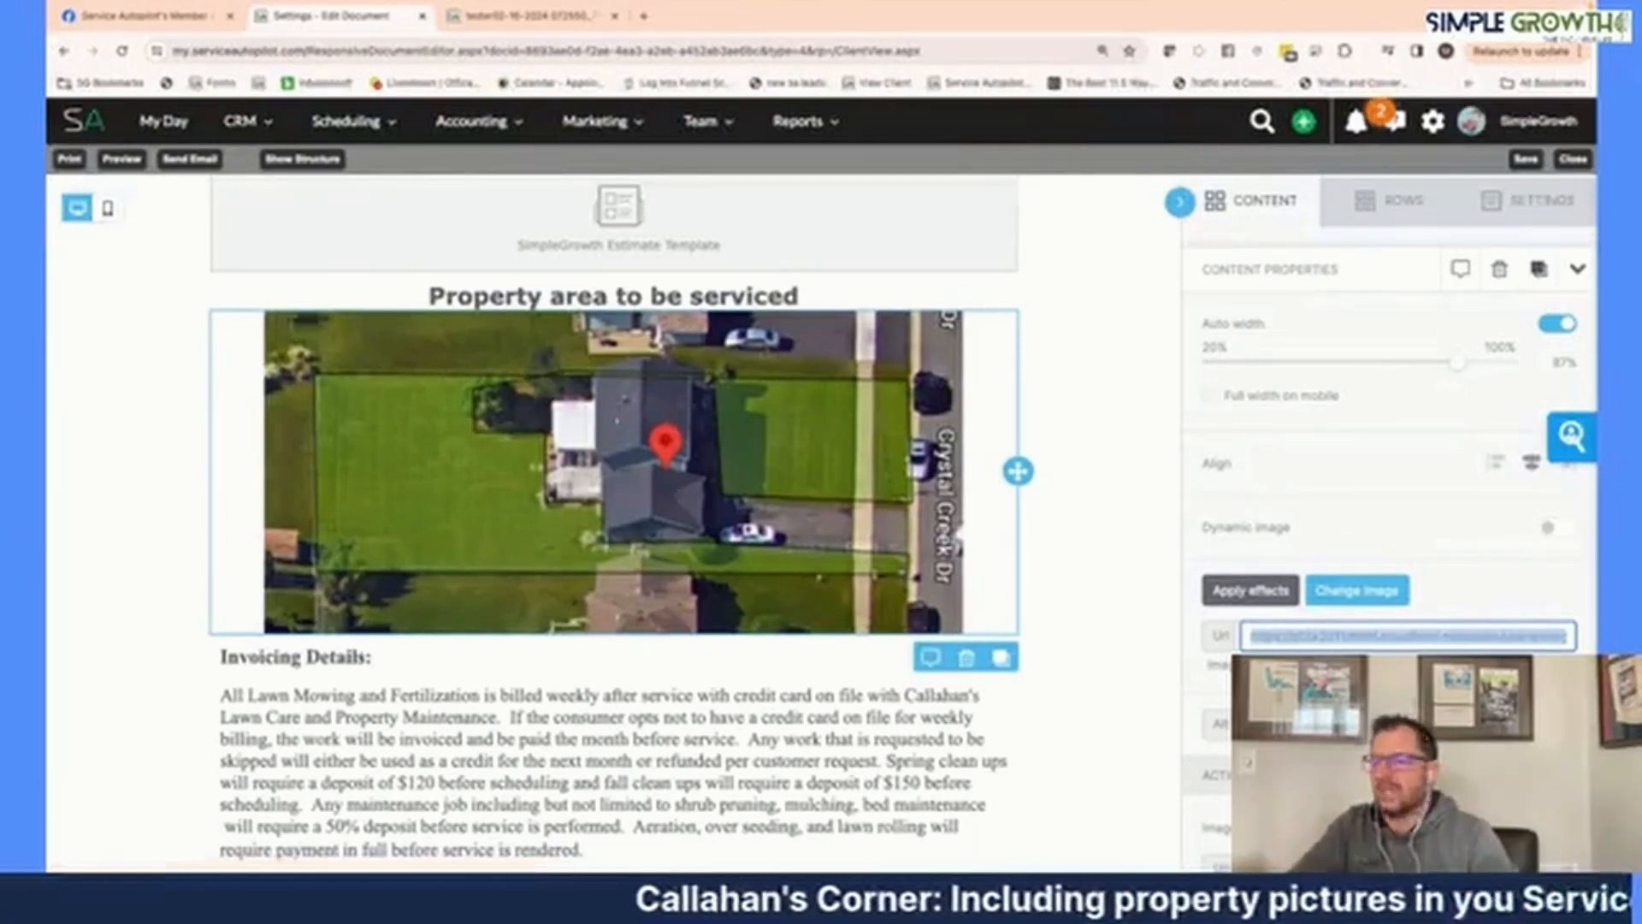
Step: Check the Facebook group question about including a measured picture on the estimate, and return to the document editor
left_click(141, 15)
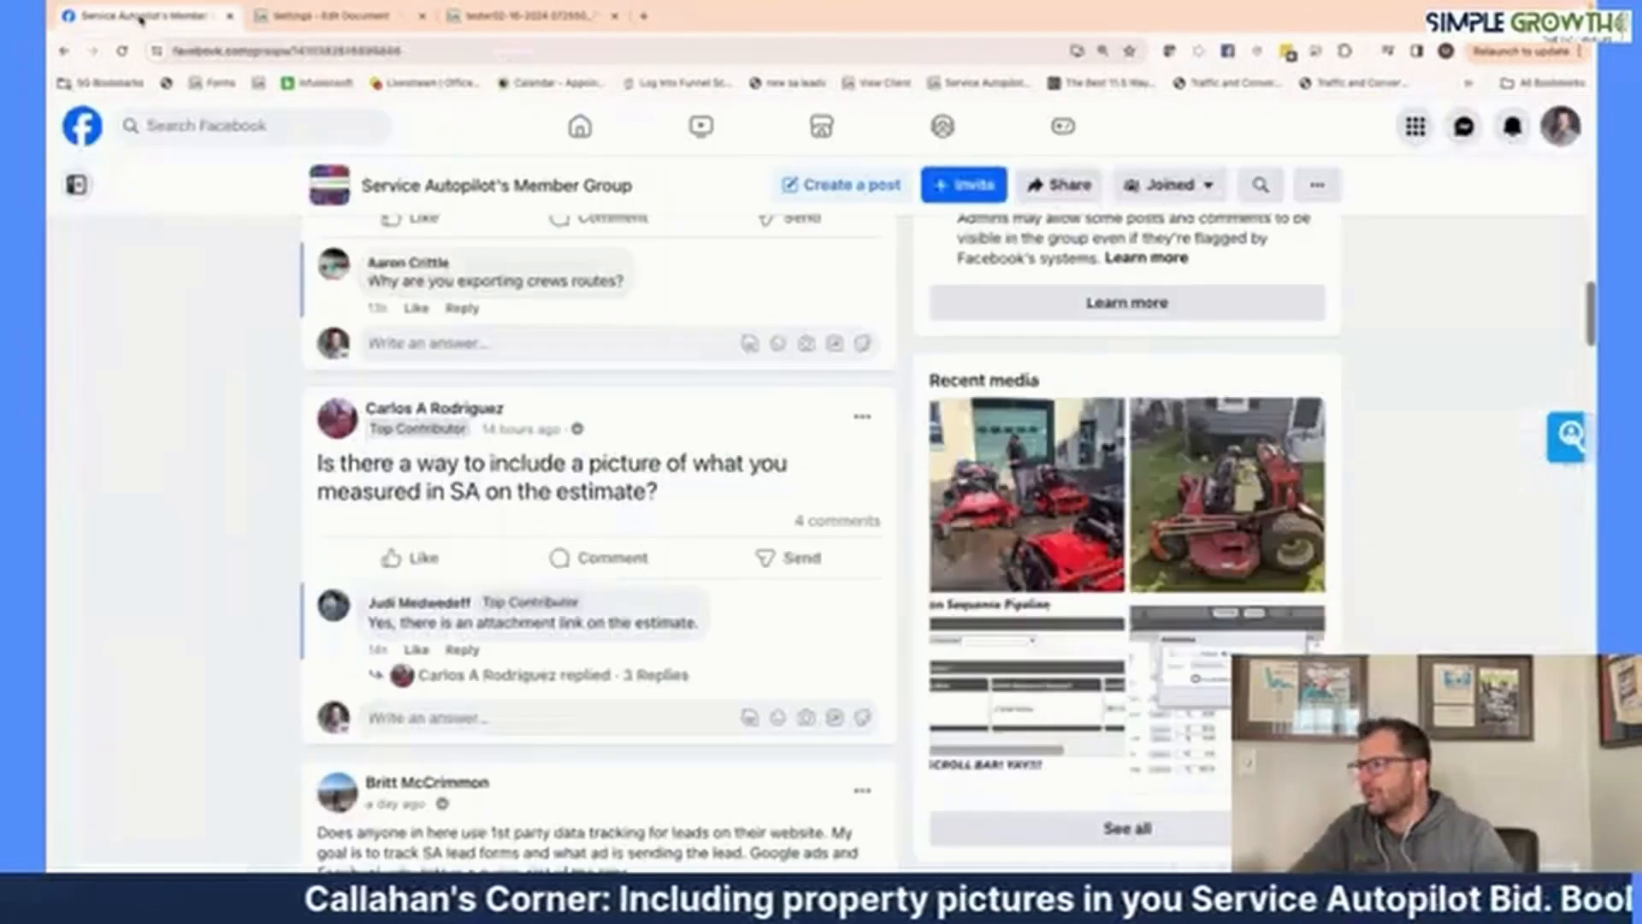
left_click(333, 16)
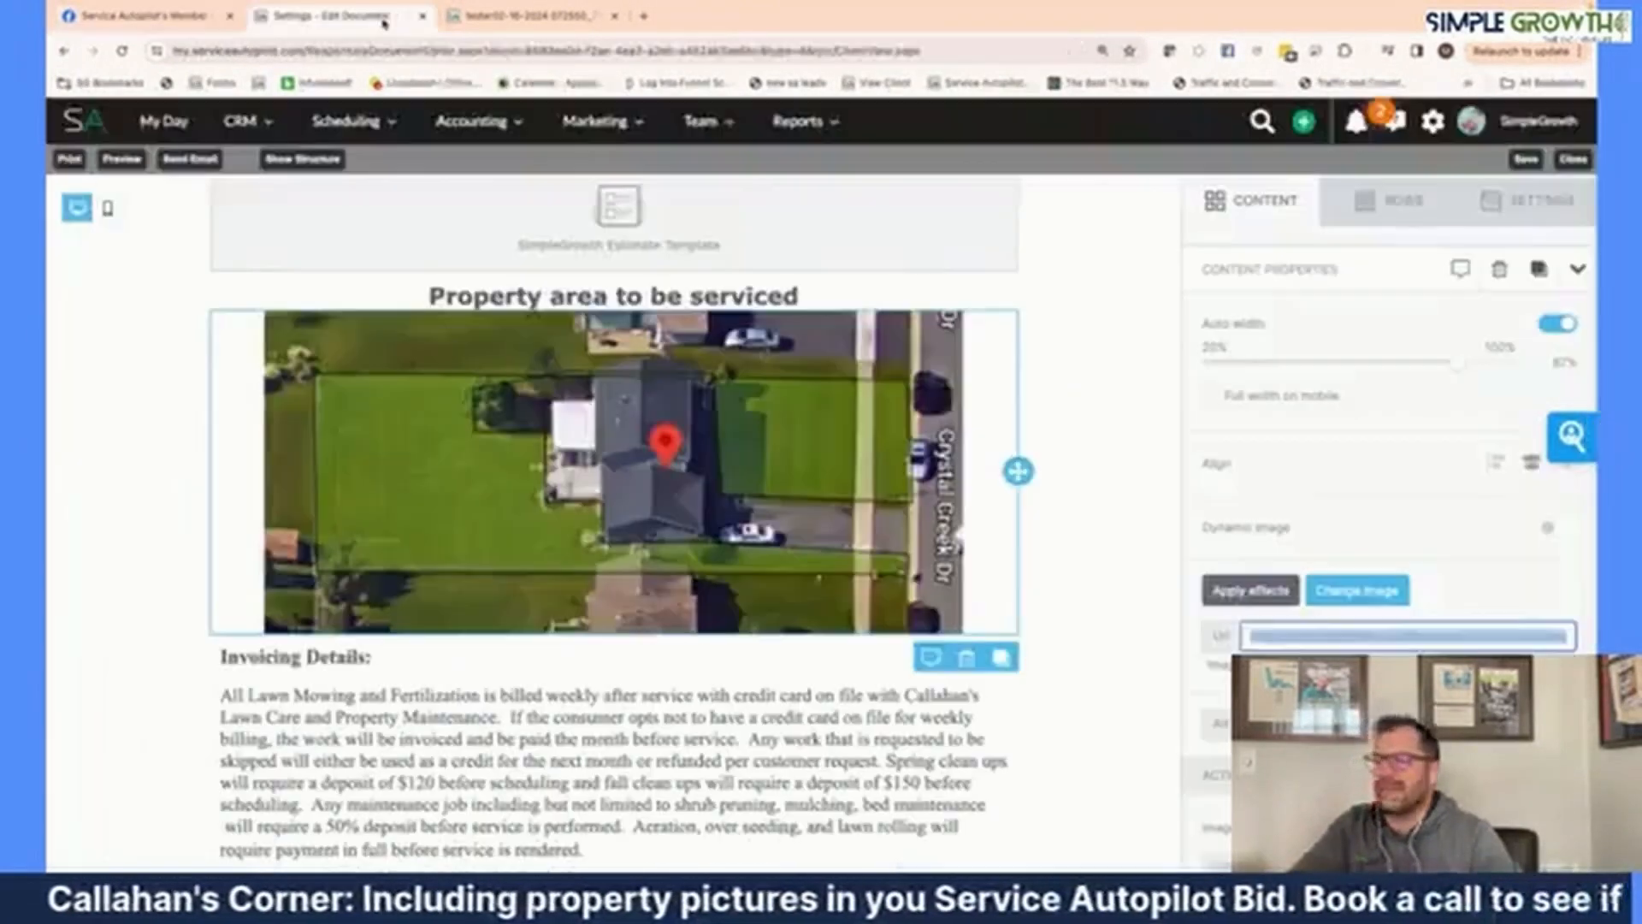